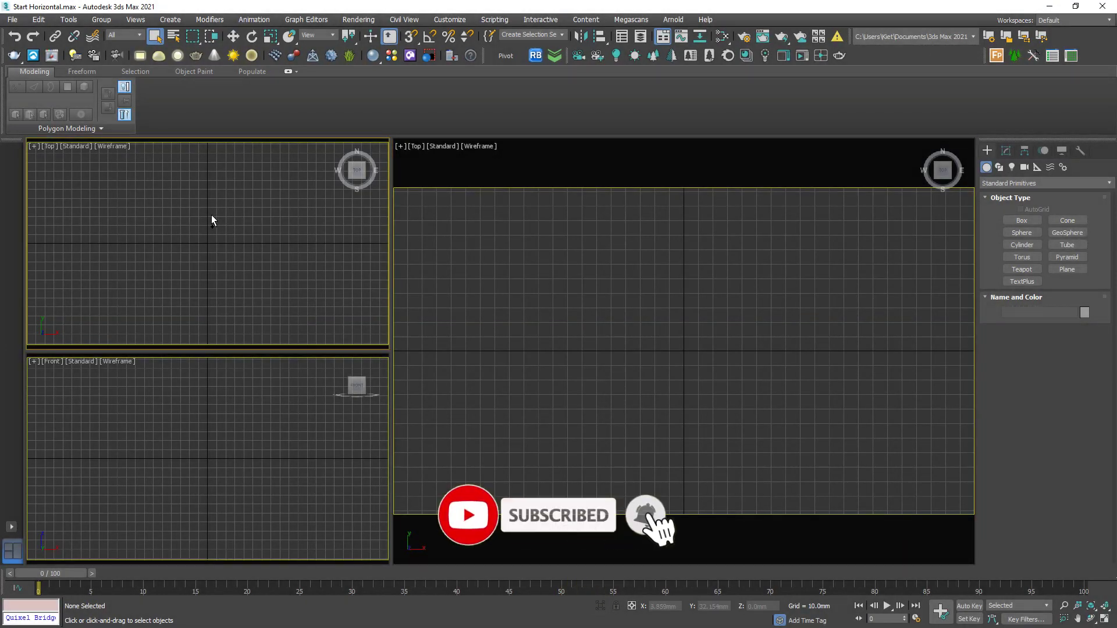
Create a plane about 148 mm long and 211 mm wide in the smaller Top viewport
right_click(203, 209)
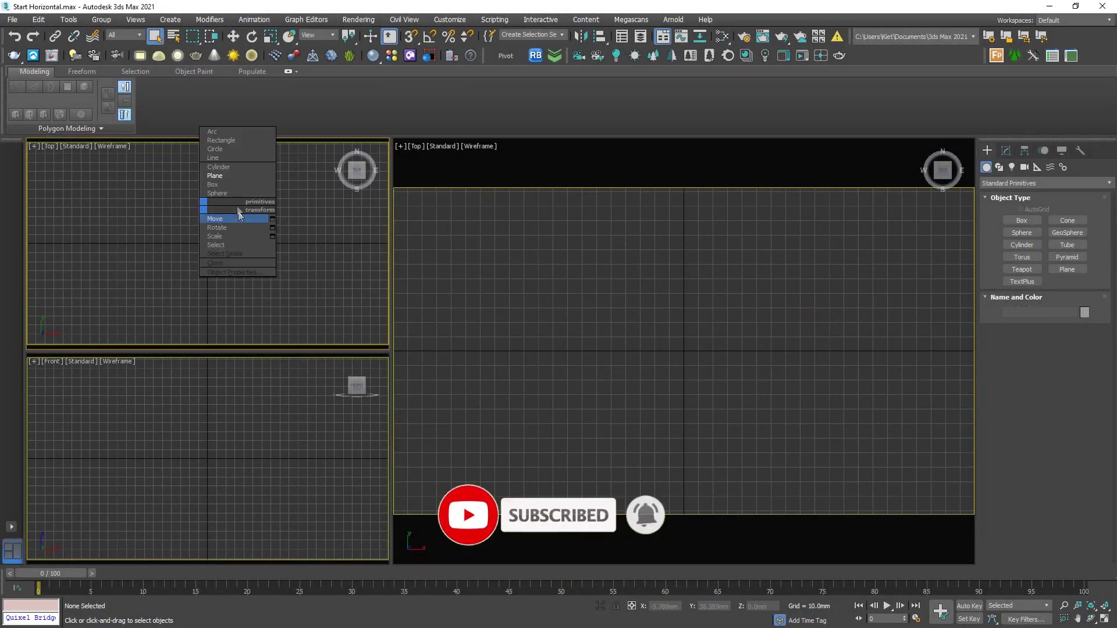
left_click(232, 175)
left_click_drag(100, 172, 291, 306)
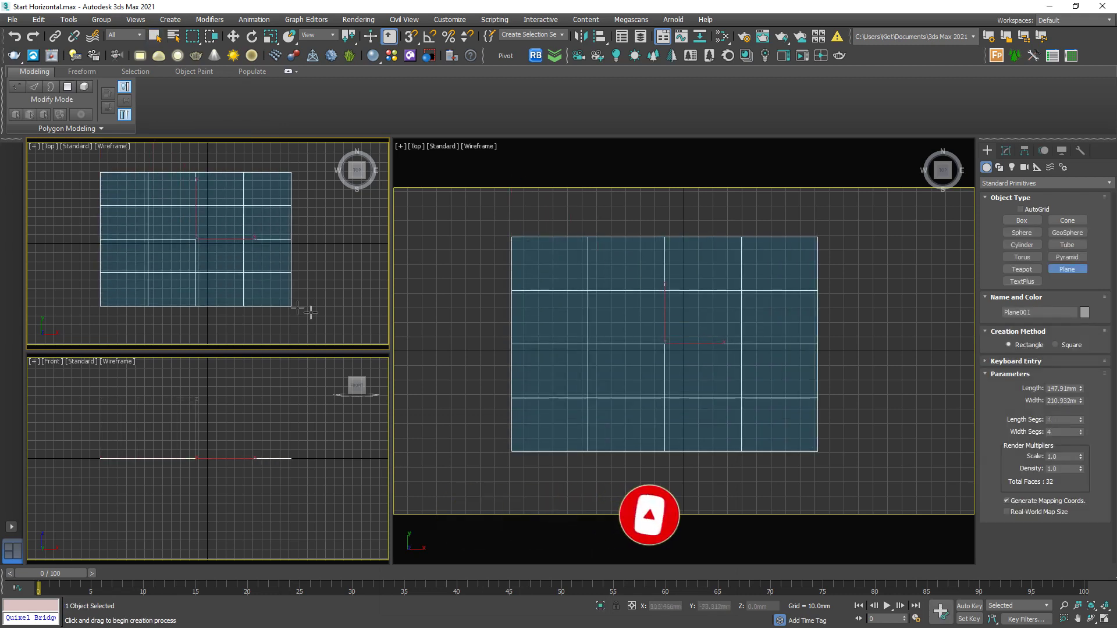
Set the plane's length and width to 100000 mm each and finish creating it
left_click(1049, 389)
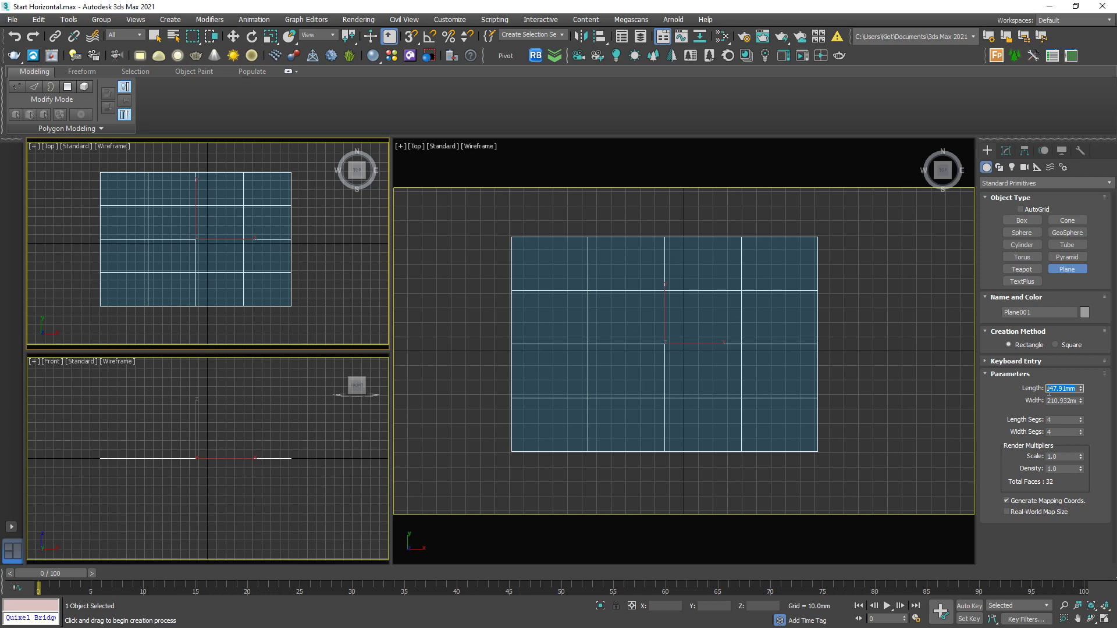
type("100000")
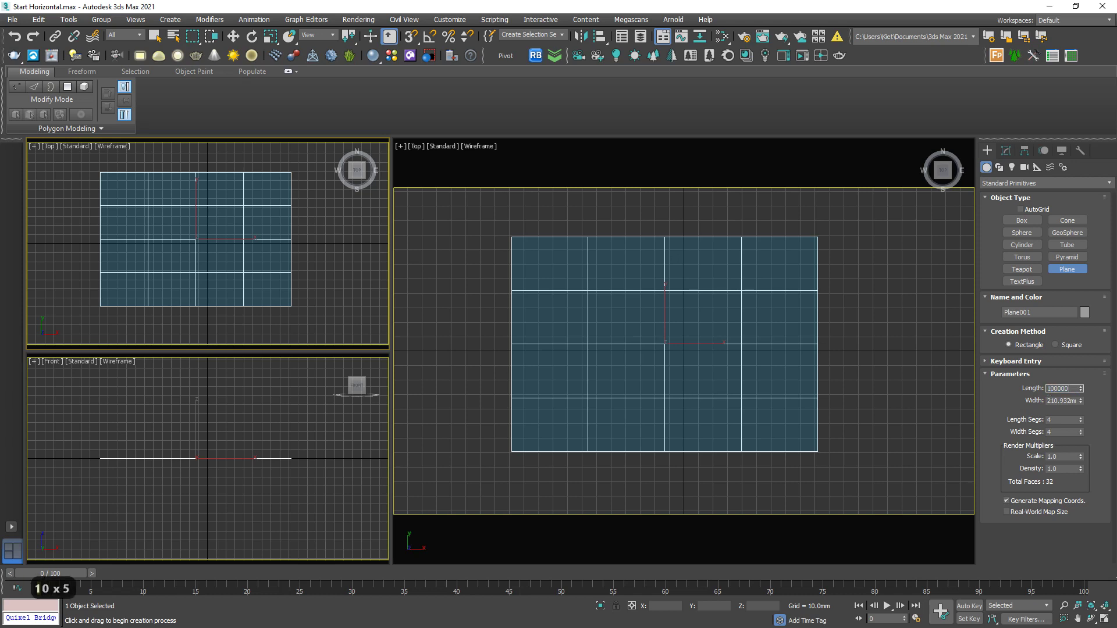
key("Tab")
type("100000")
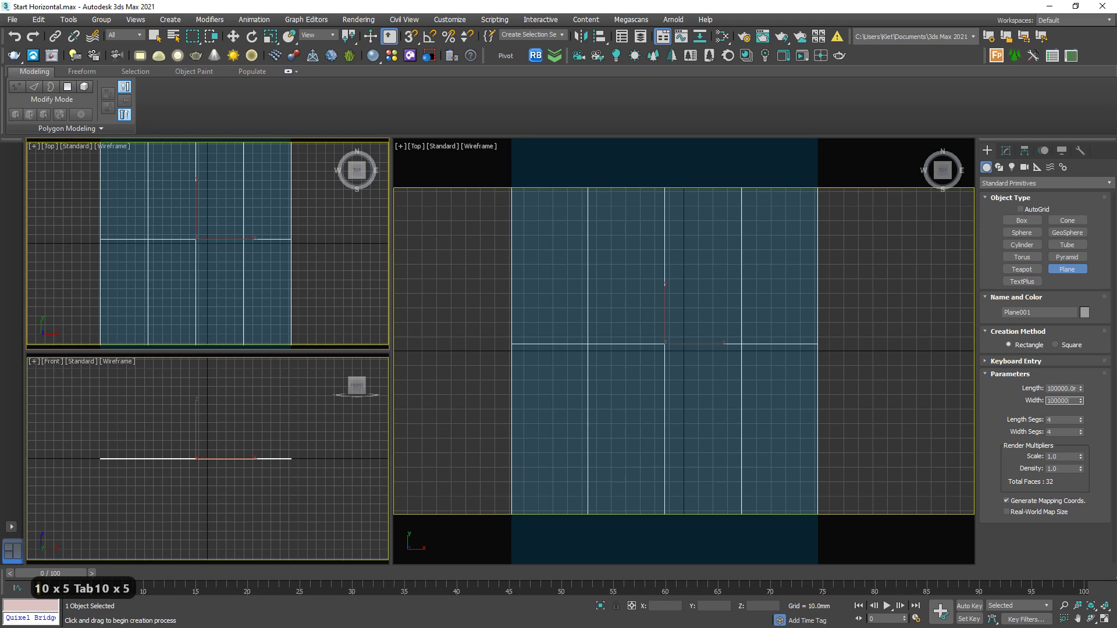
key("Return")
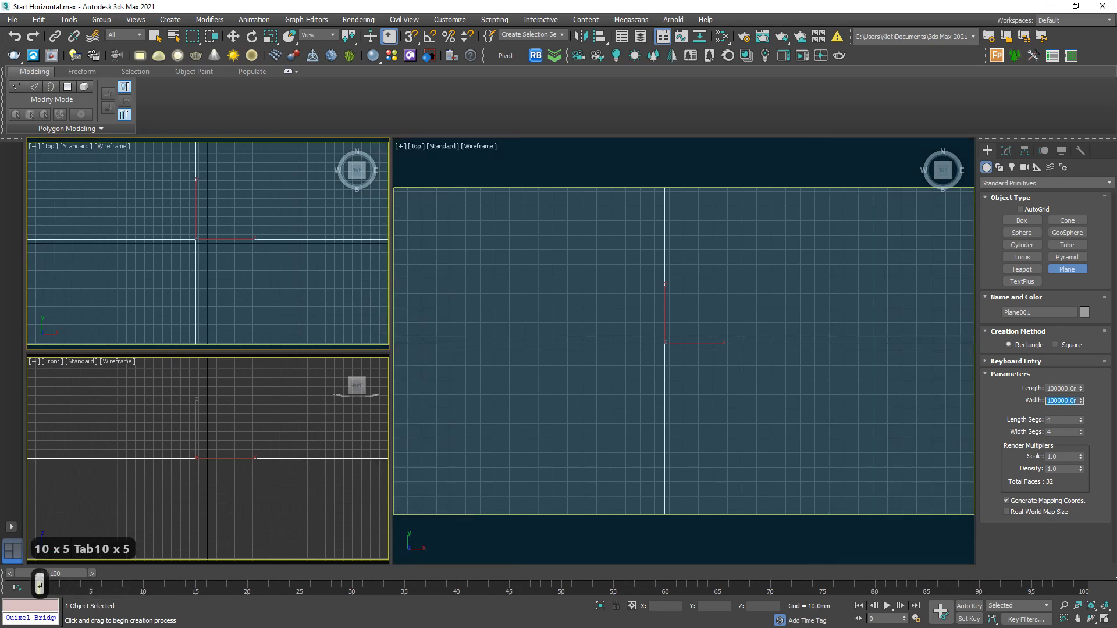
scroll(649, 349, "down", 2)
scroll(660, 349, "down", 3)
scroll(661, 350, "up", 1)
scroll(661, 349, "down", 1)
scroll(232, 254, "down", 3)
scroll(235, 253, "down", 8)
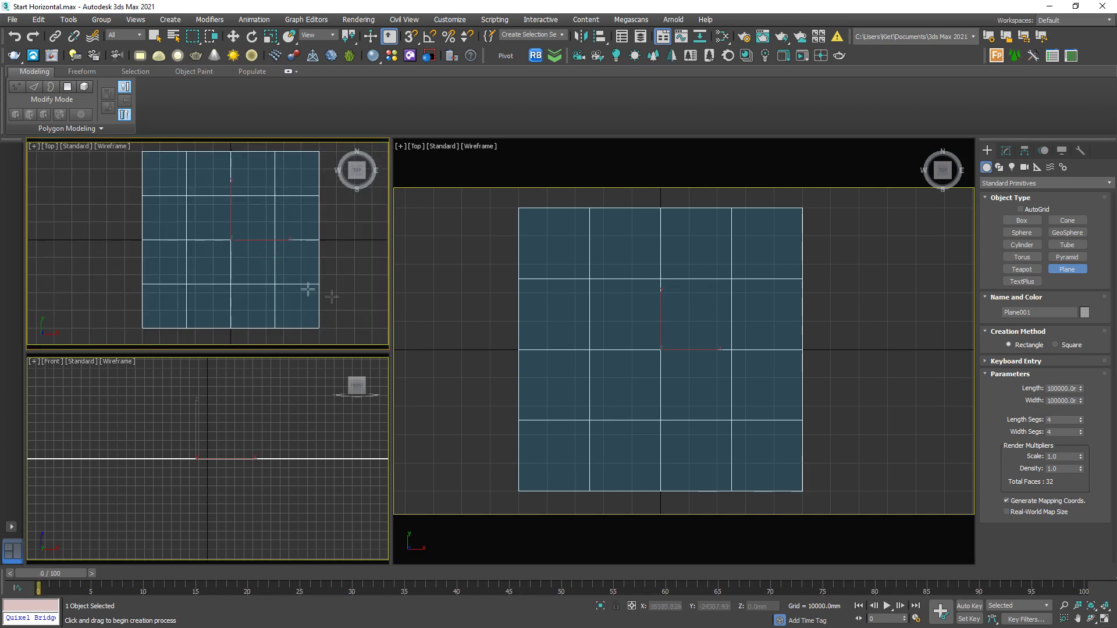
key("q")
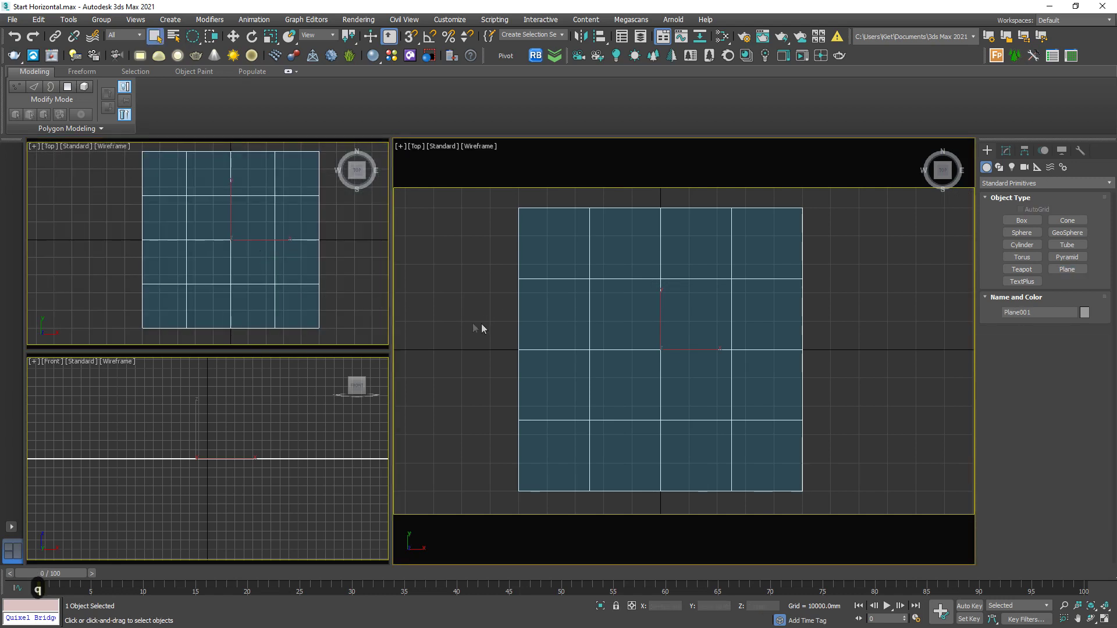
Add a CoronaLegacyMtl material node in the Slate Material Editor, leaving room beside it for a map
key("m")
right_click(495, 297)
mouse_move(528, 303)
mouse_move(636, 328)
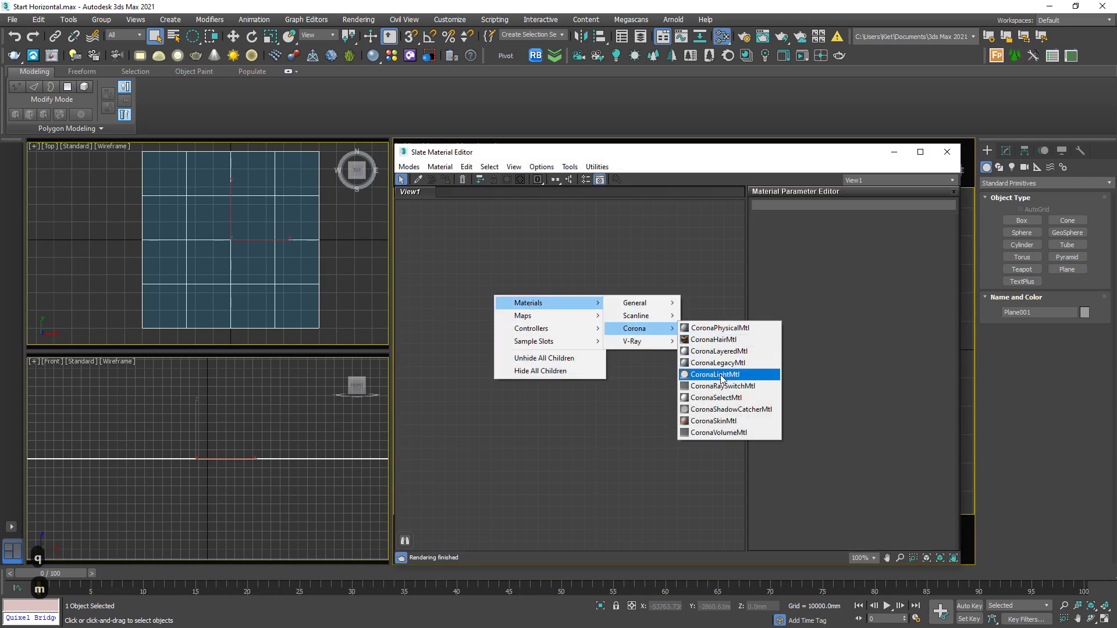
left_click(717, 362)
left_click_drag(525, 303, 654, 294)
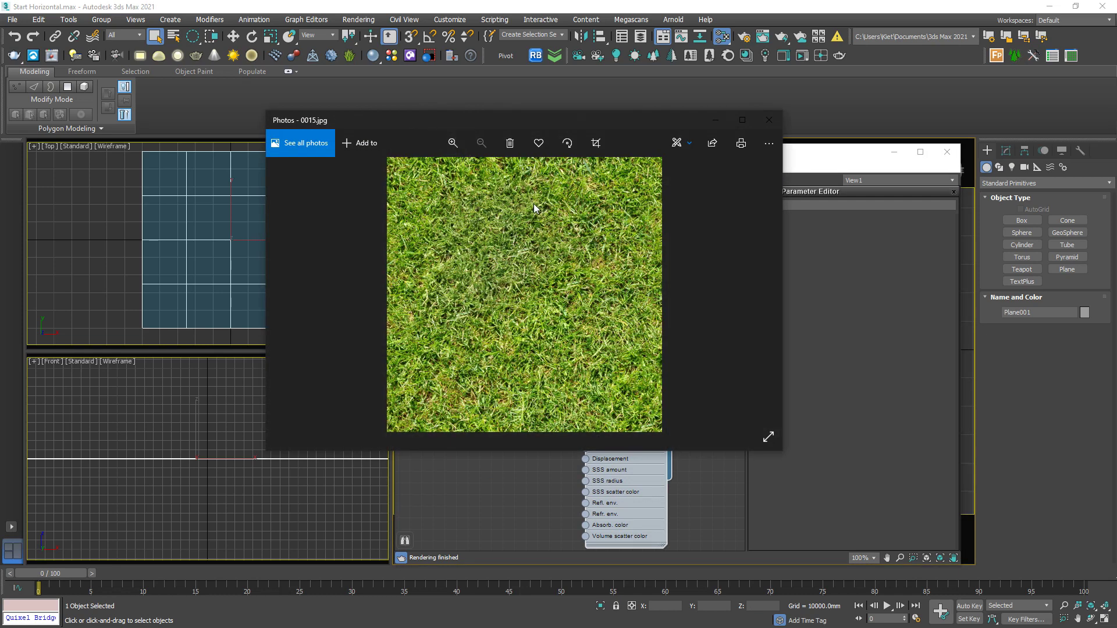
Bring in the grass texture 0015.jpg as a Bitmap node and connect it to the material's Diffuse color
left_click(769, 120)
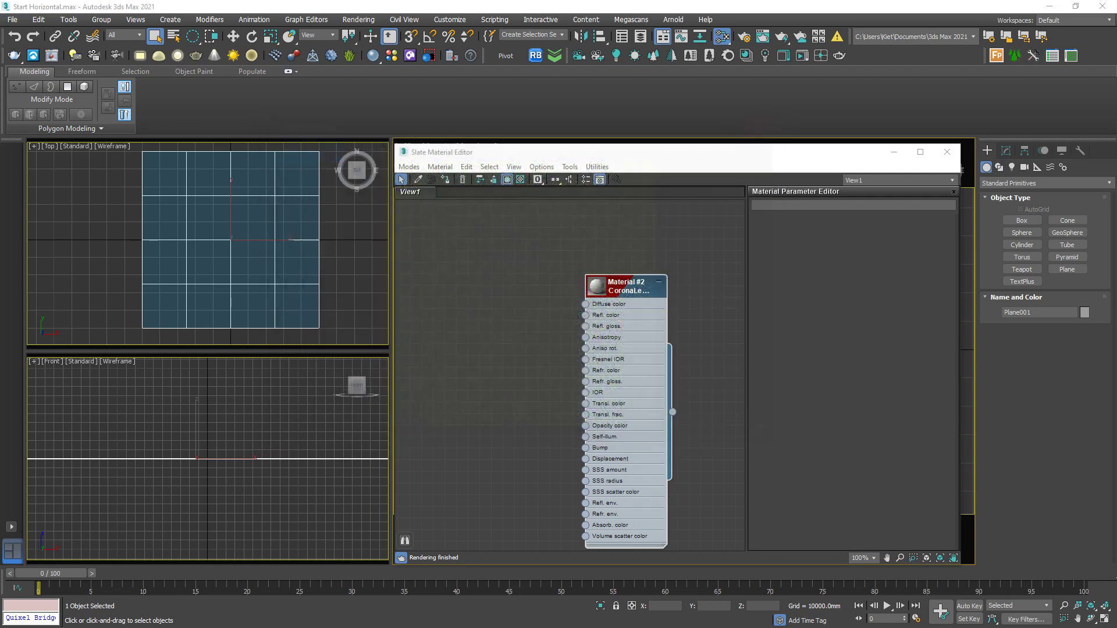
left_click_drag(489, 338, 489, 338)
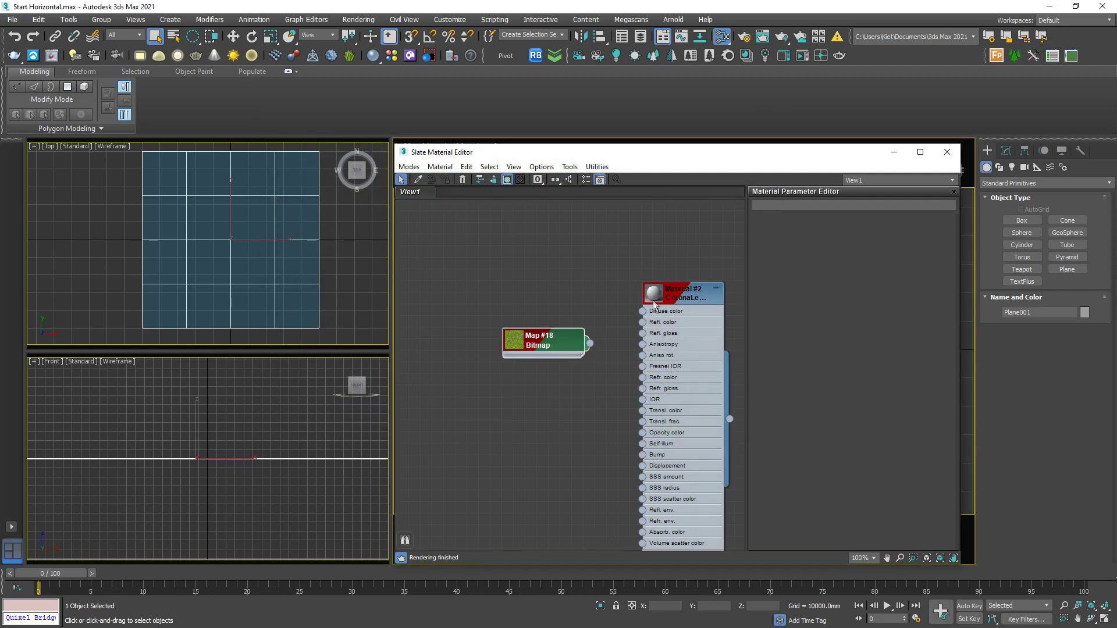
middle_click_drag(523, 334, 580, 343)
left_click_drag(590, 343, 700, 323)
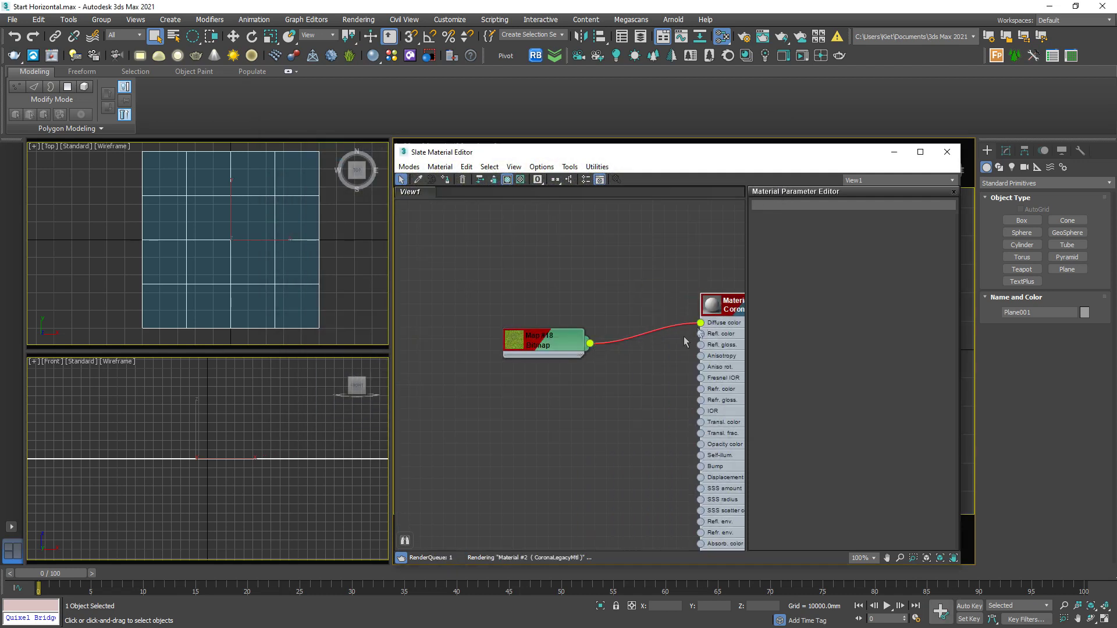
middle_click_drag(739, 378, 606, 408)
Assign the grass material to the plane and show both Top viewports with default shading
left_click_drag(638, 462, 176, 231)
key("F3")
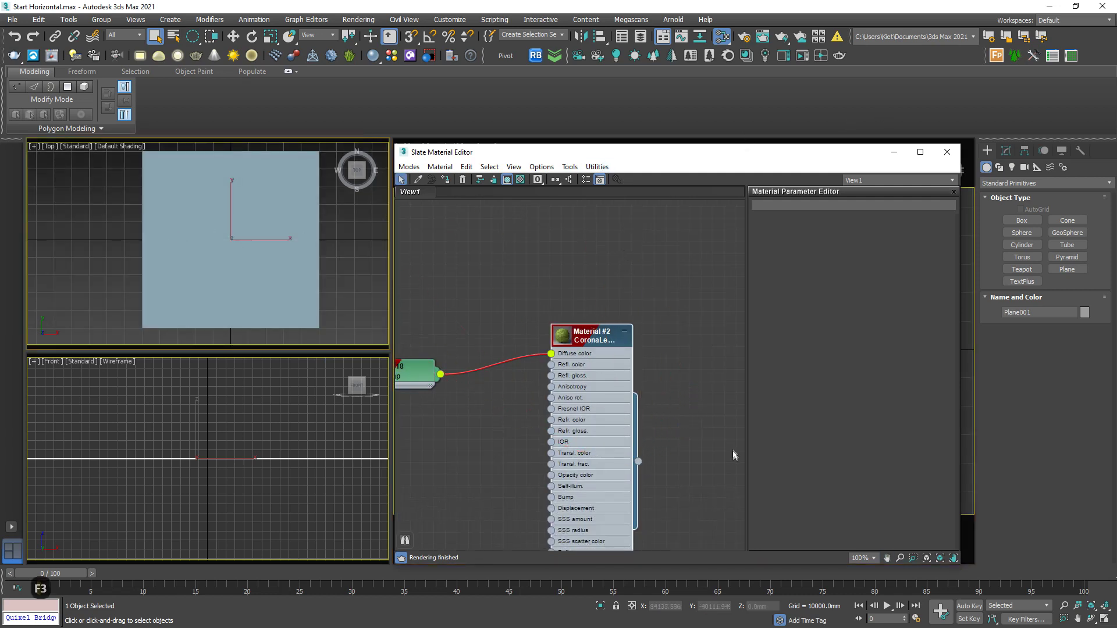
left_click_drag(638, 461, 445, 280)
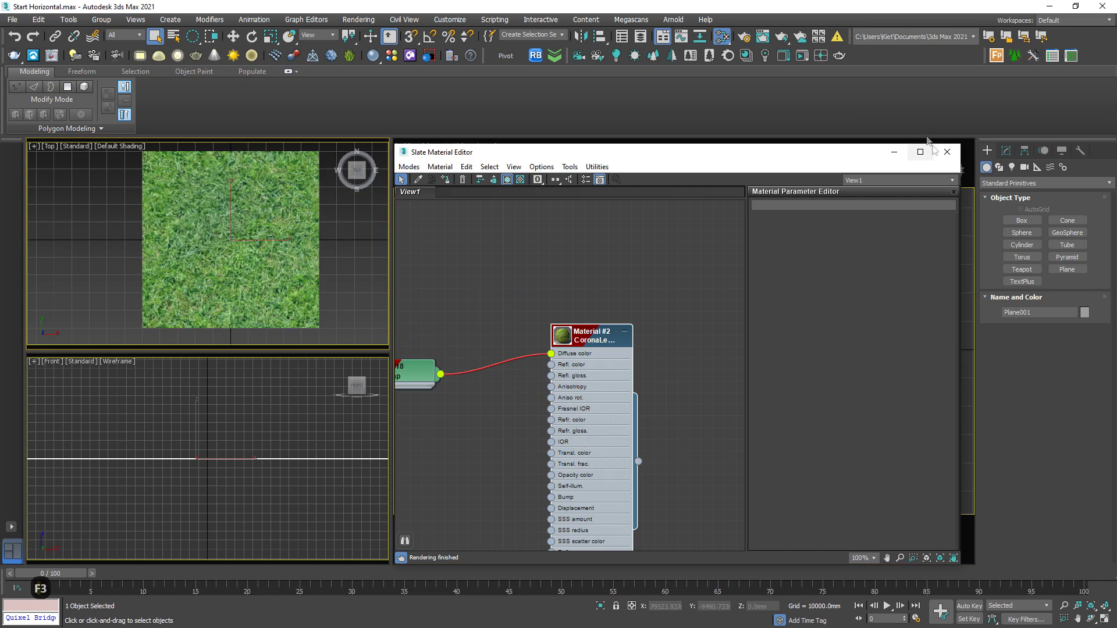
left_click(894, 152)
key("F3")
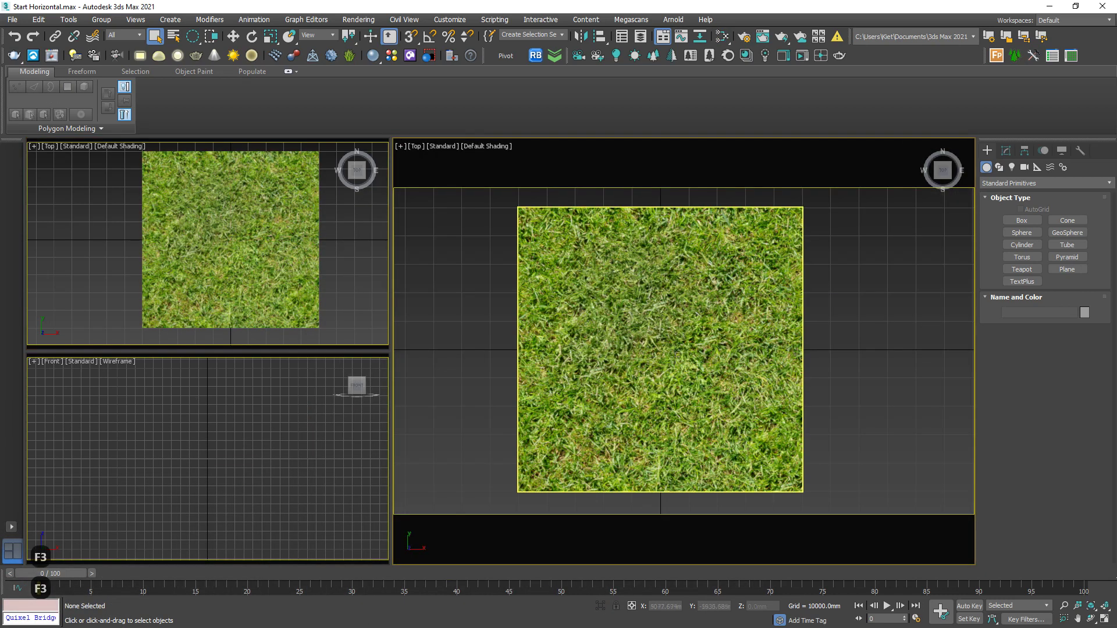
scroll(675, 353, "up", 3)
middle_click_drag(701, 340, 727, 338)
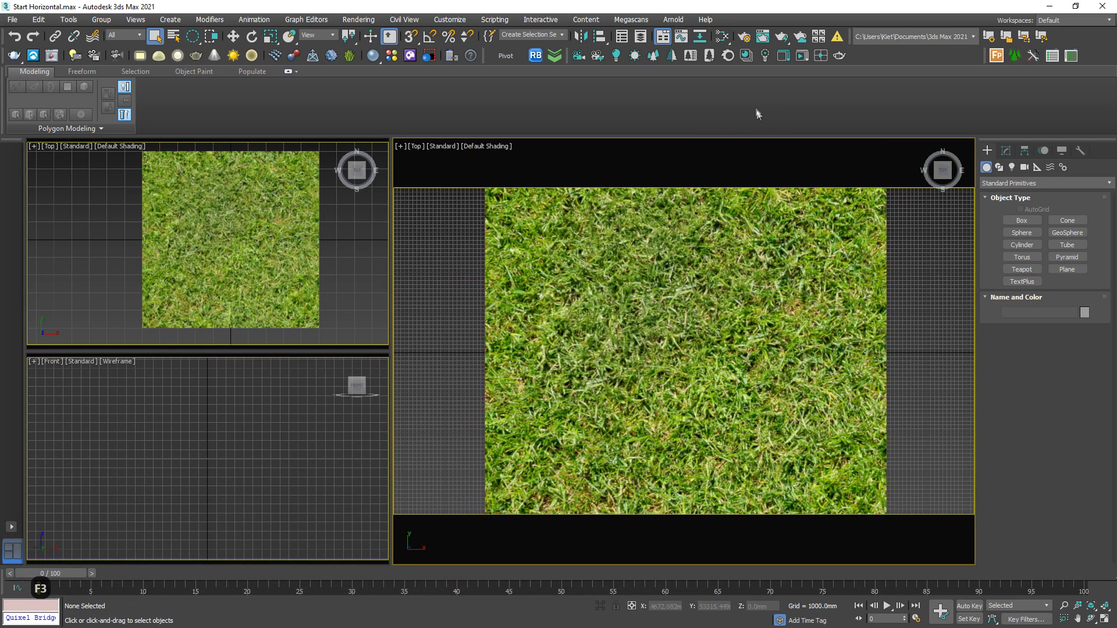
Set Corona's highlight compression to 999 and contrast to 4, and start interactive rendering in the Front viewport's place
key("F10")
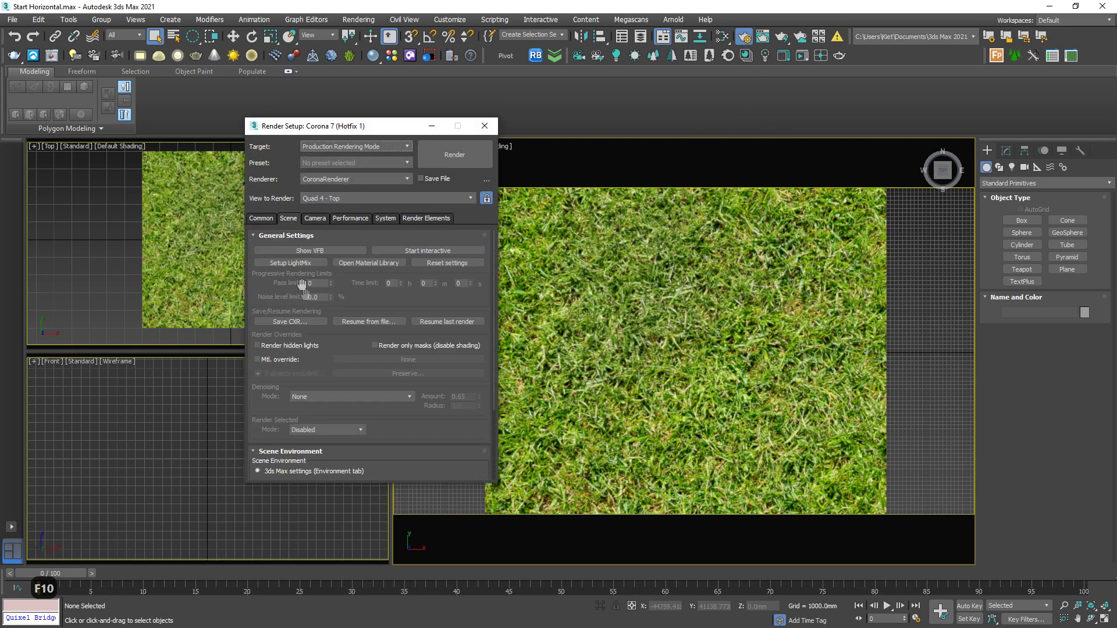
scroll(285, 349, "down", 5)
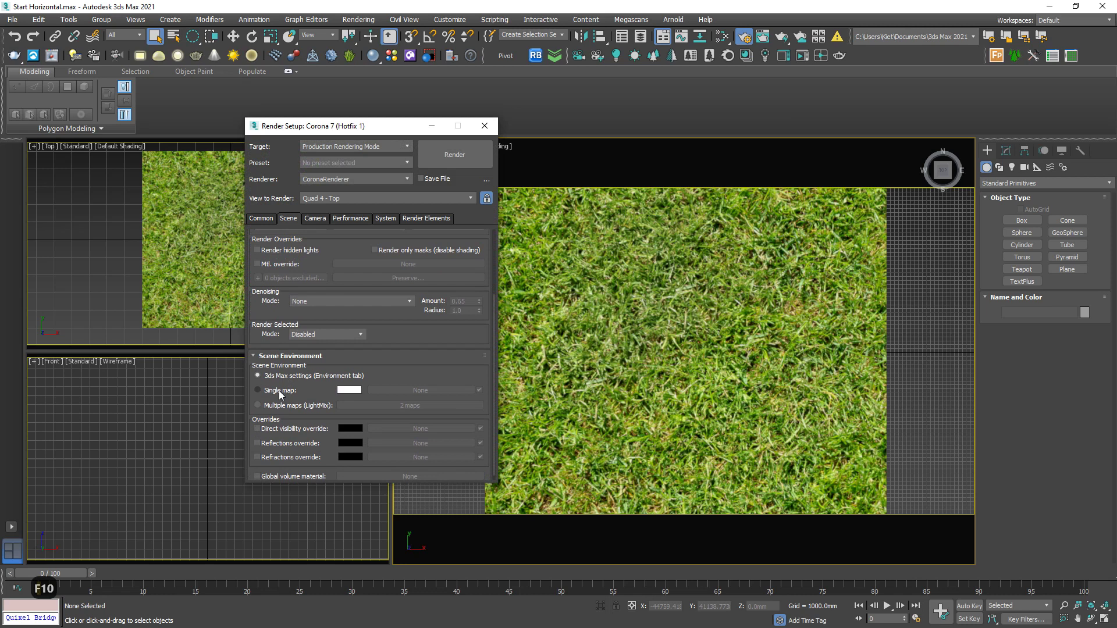
left_click(316, 220)
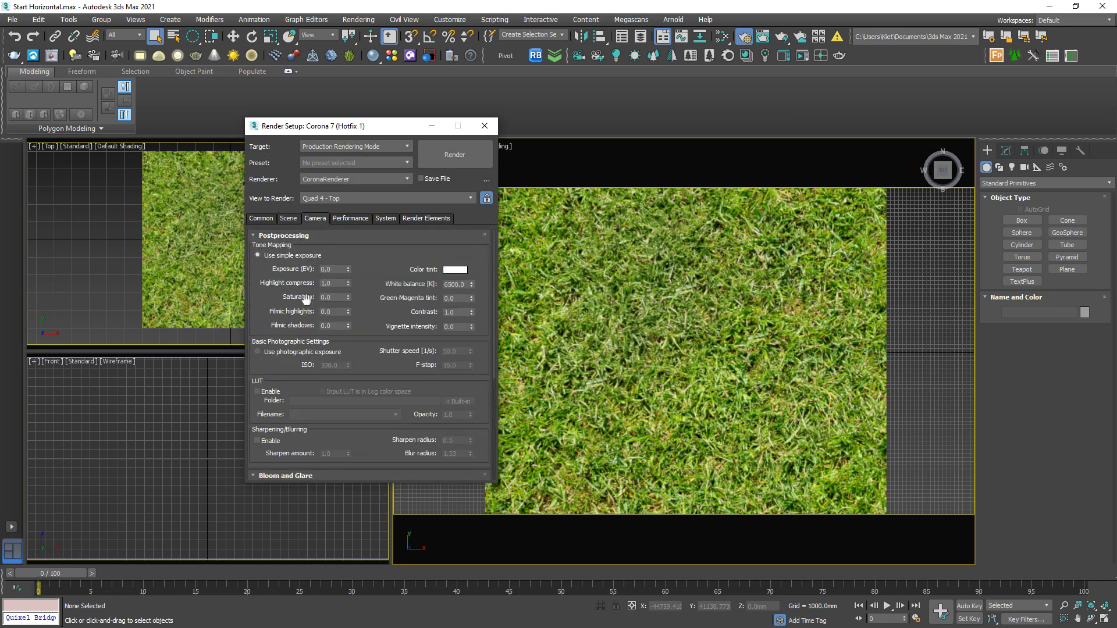
double_click(339, 283)
type("999")
key("Tab")
type("4")
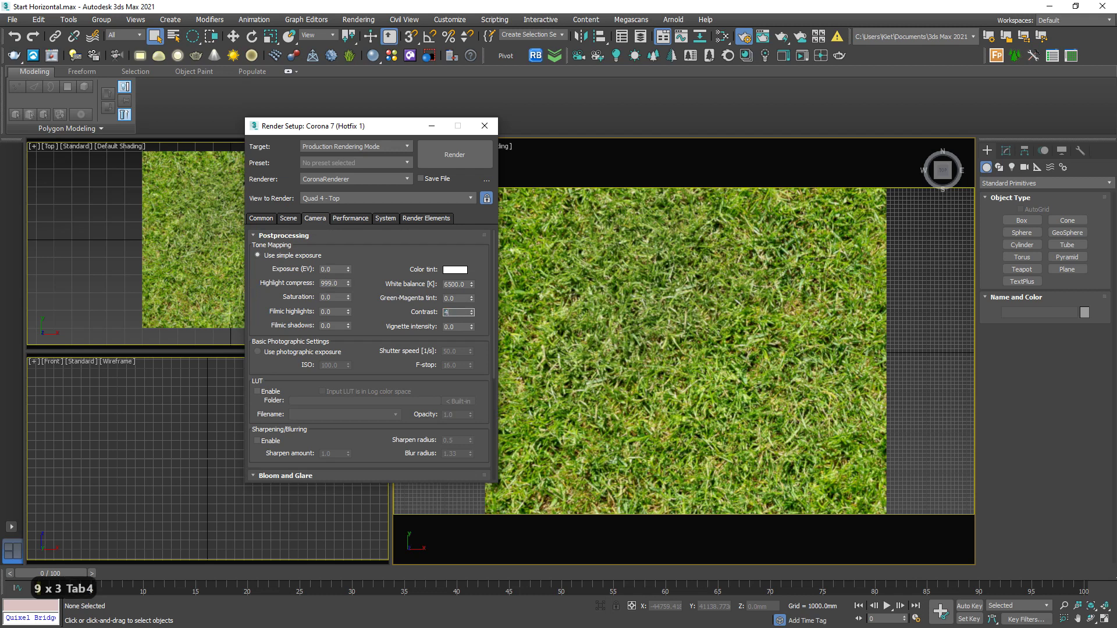
key("Return")
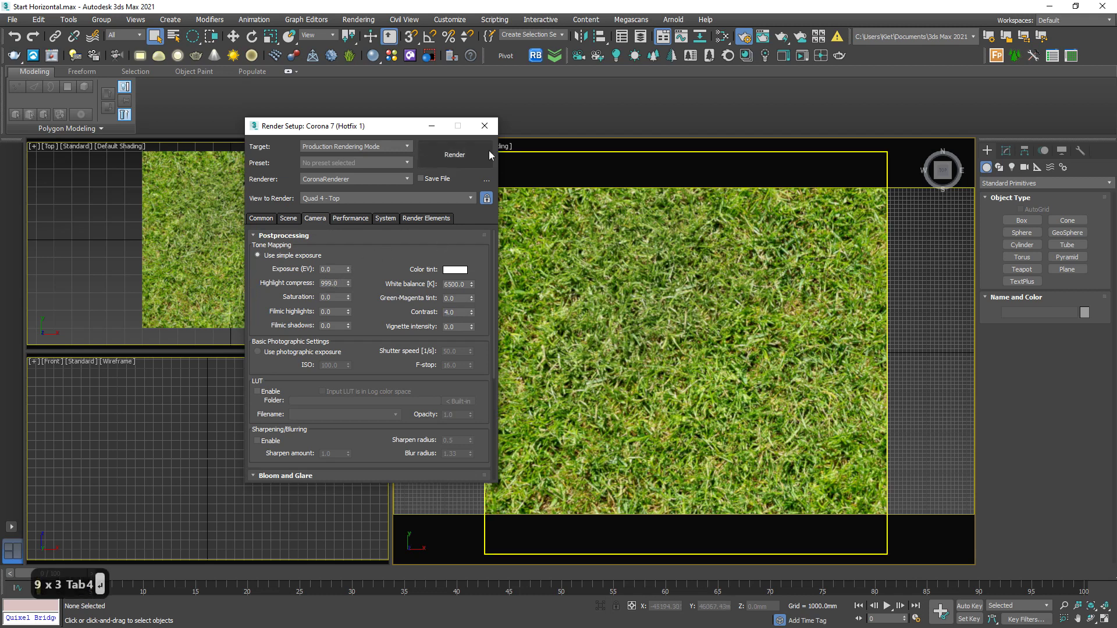
left_click(431, 126)
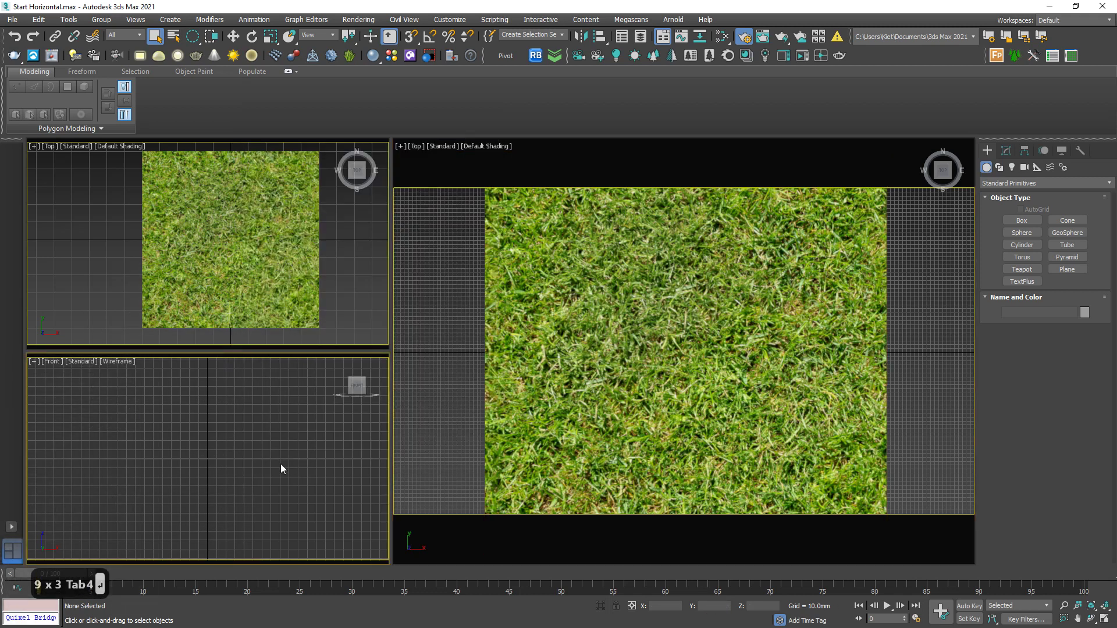
left_click(822, 60)
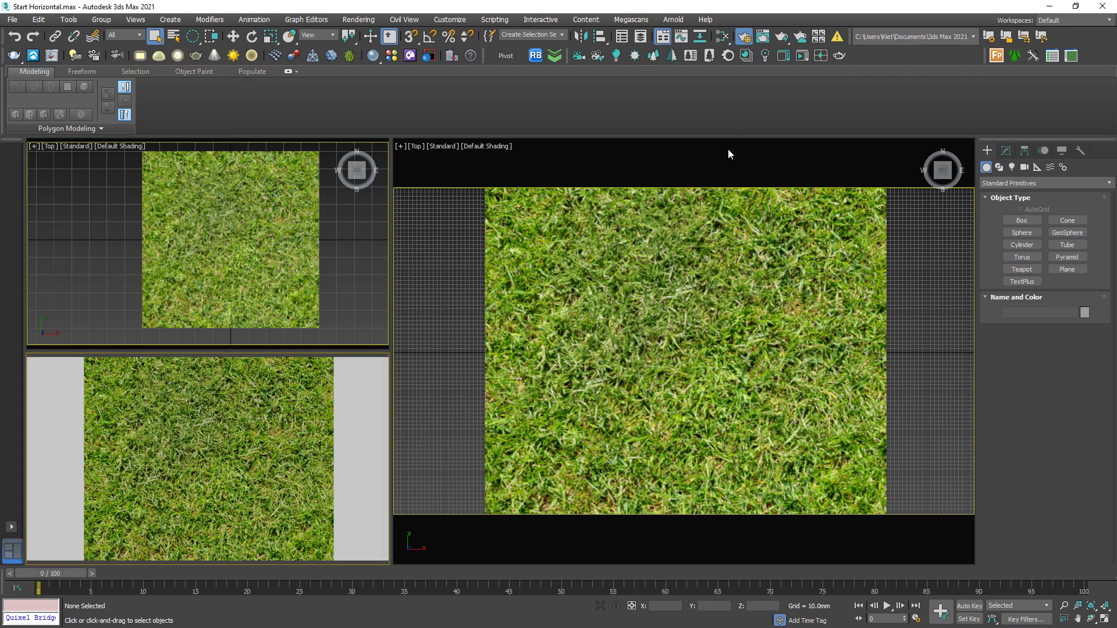
Set the U and V tiling of the grass bitmap to 5
key("m")
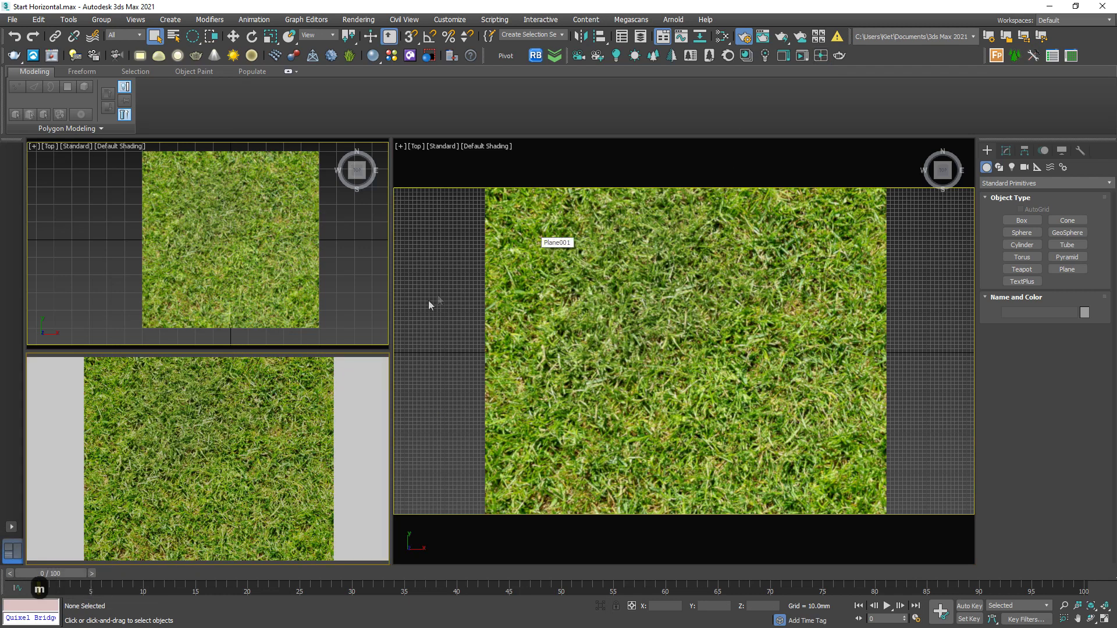
key("m")
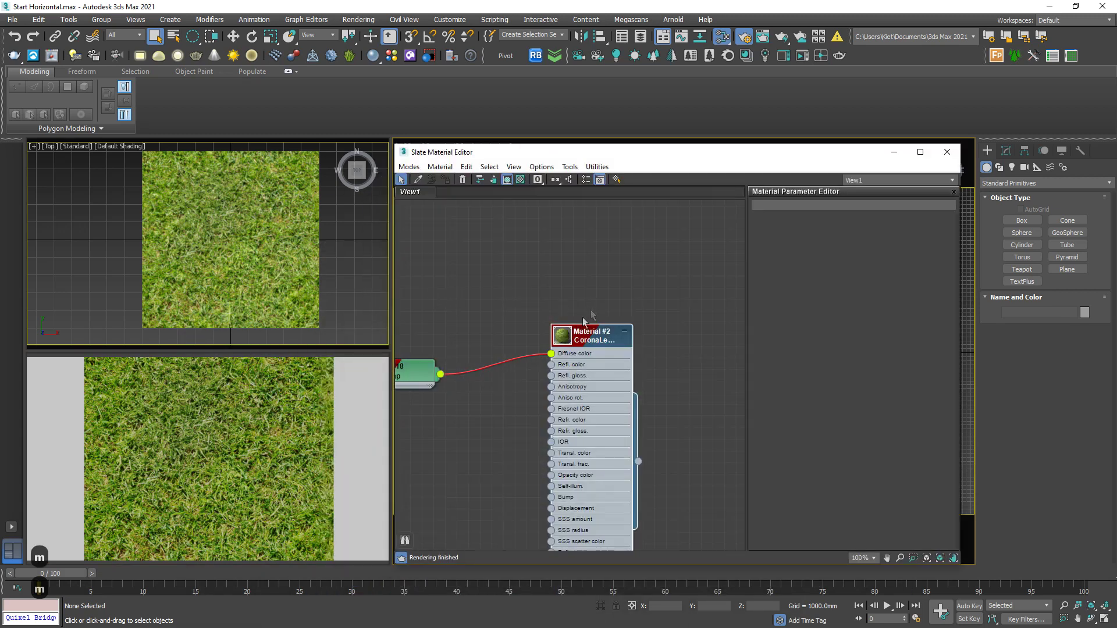
double_click(500, 343)
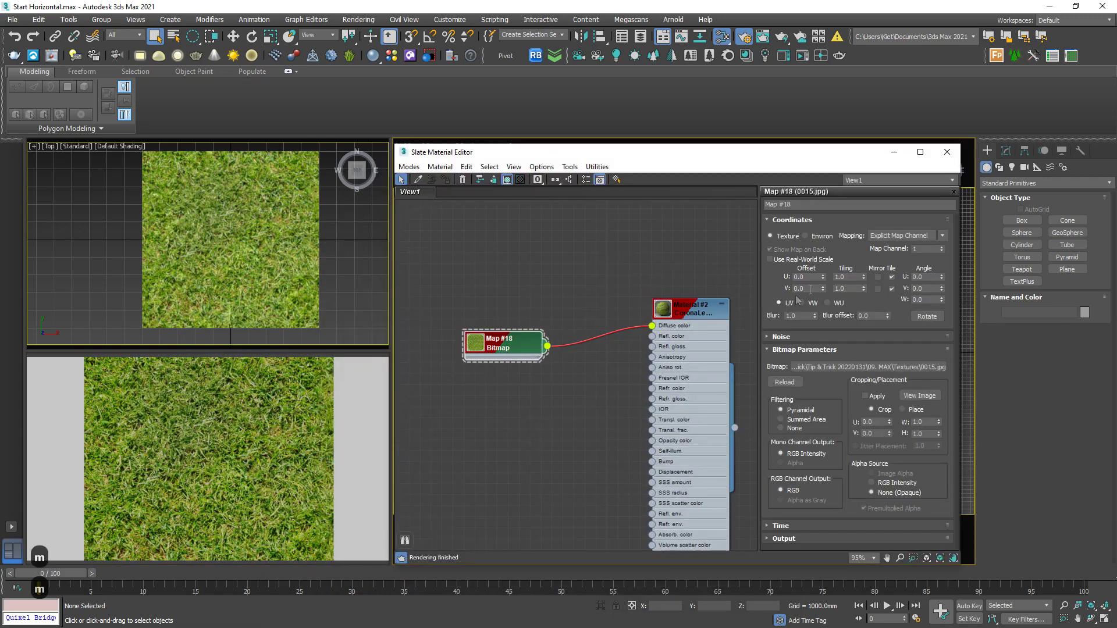
double_click(840, 277)
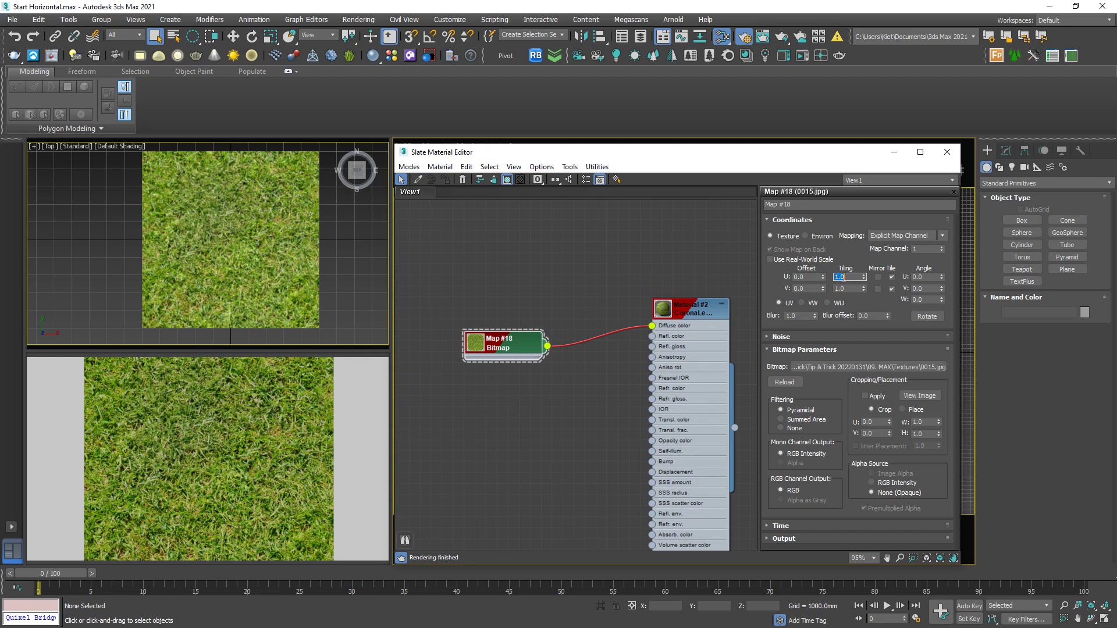
type("5")
key("Tab")
key("Tab")
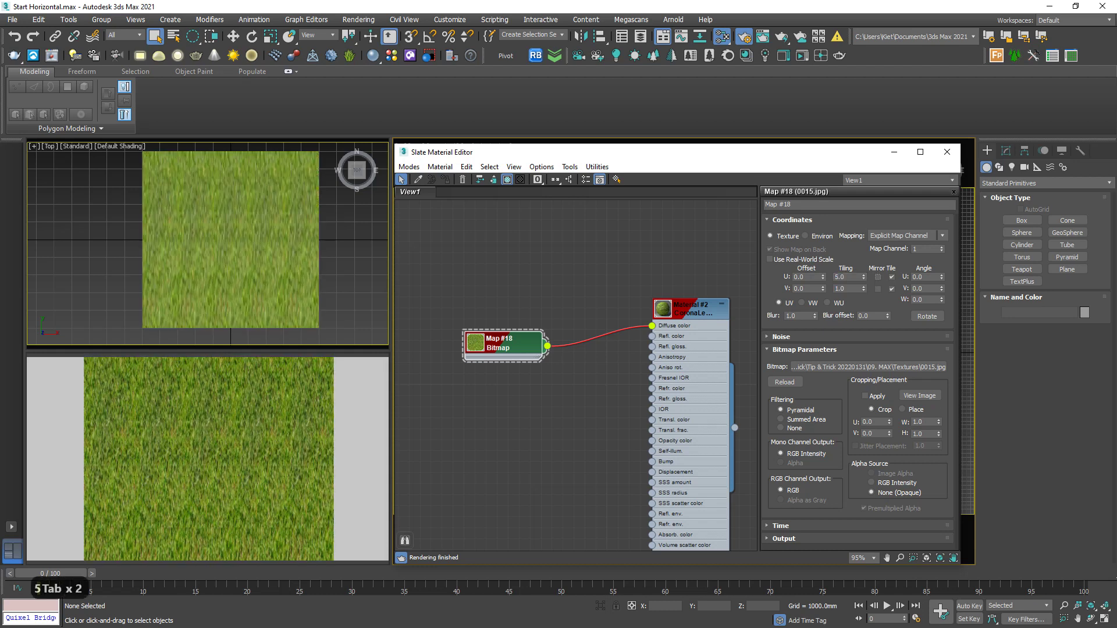
left_click(840, 287)
type("5")
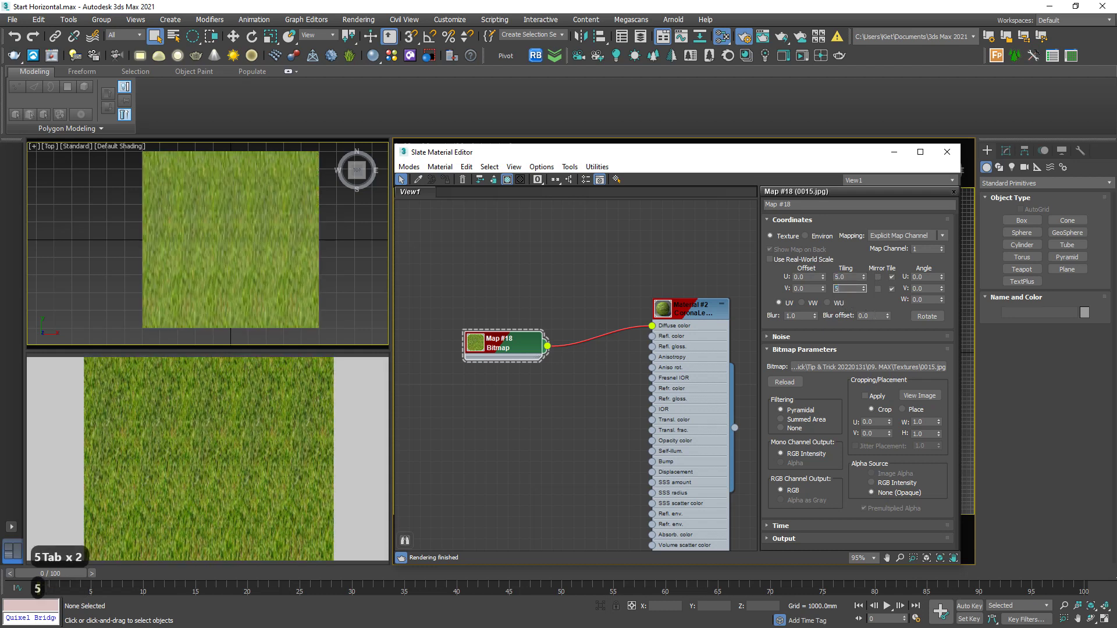
key("Return")
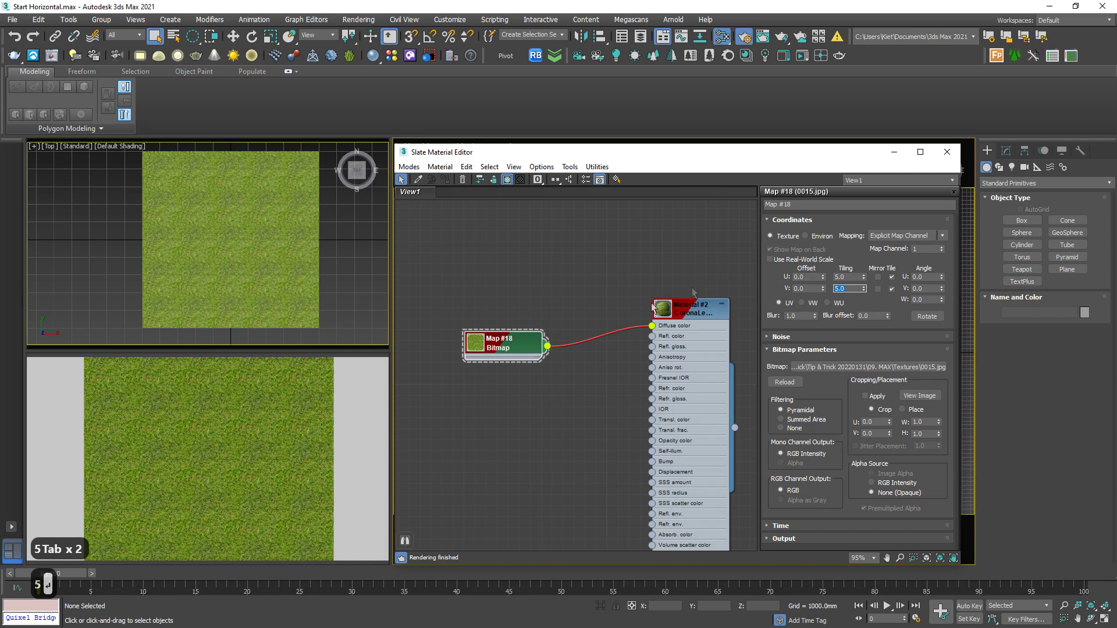
left_click(347, 467)
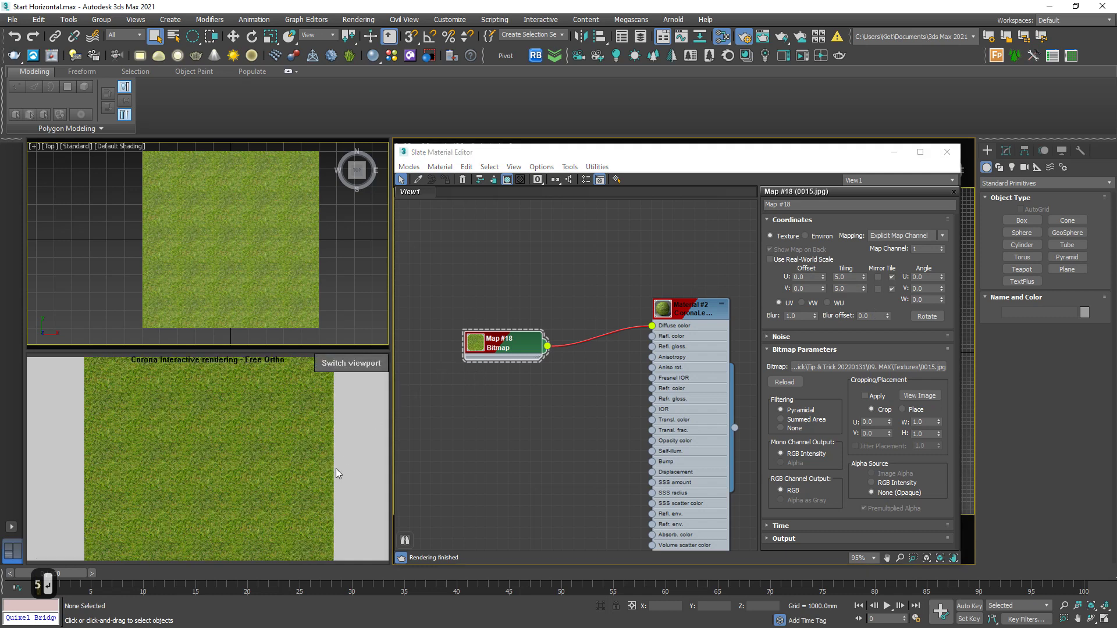
key("ctrl+2")
mouse_move(118, 389)
left_mouse_down()
mouse_move(107, 416)
mouse_move(121, 394)
mouse_move(187, 400)
mouse_move(200, 416)
mouse_move(248, 389)
mouse_move(248, 415)
mouse_move(270, 401)
mouse_move(314, 416)
mouse_move(321, 395)
left_mouse_up()
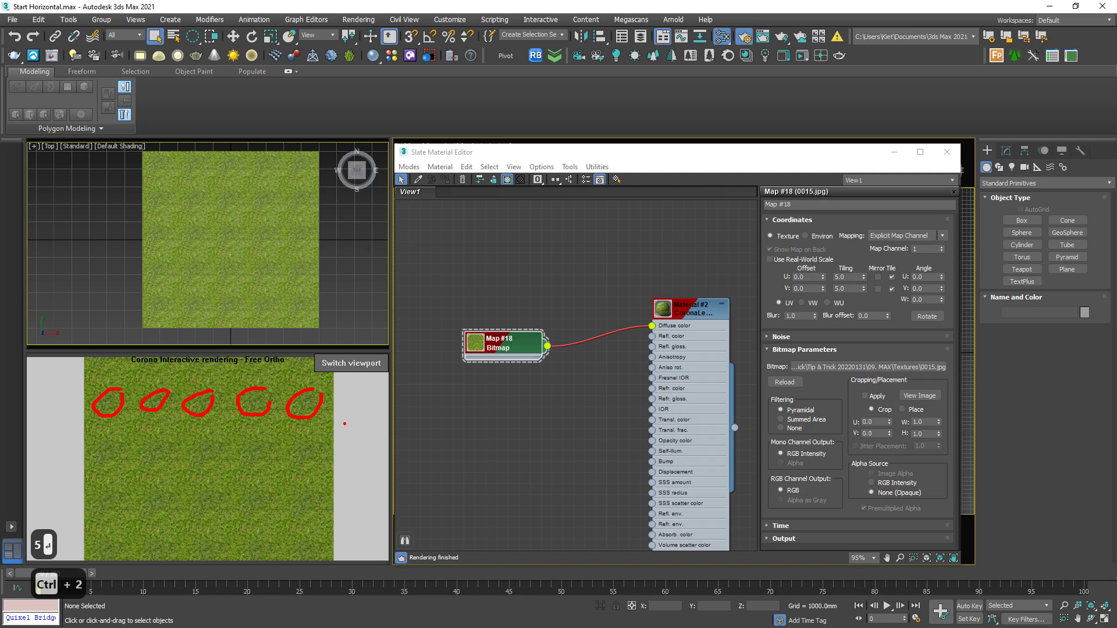
key("Escape")
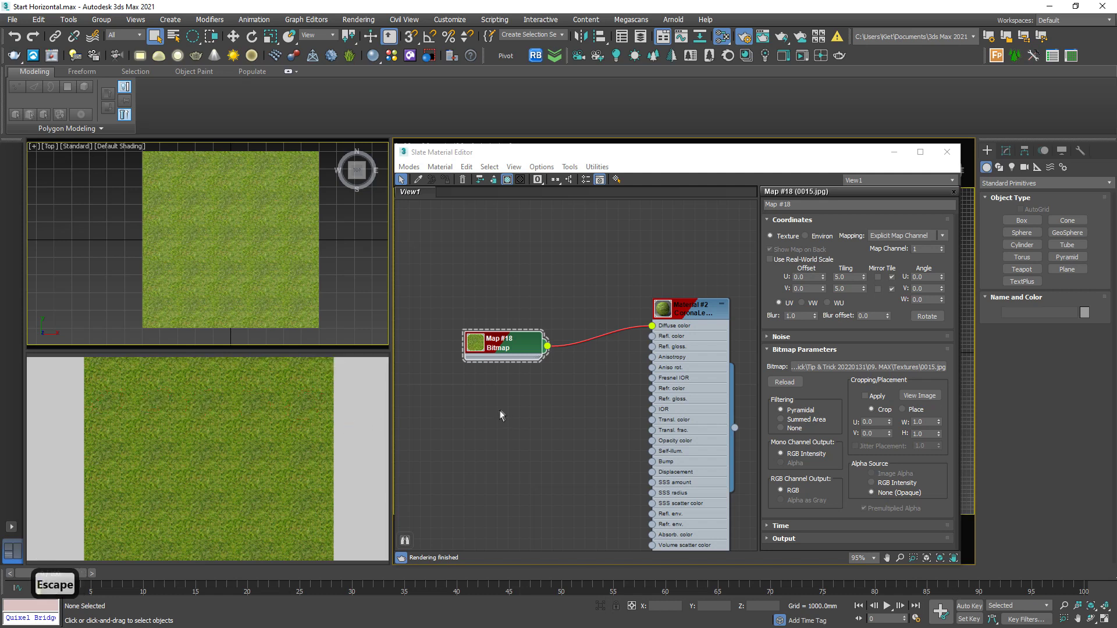
Insert a CoronaUvwRandomizer map between the grass bitmap and the material's Diffuse color
middle_click_drag(519, 379, 619, 379)
left_click_drag(600, 349, 570, 410)
mouse_move(599, 431)
mouse_move(691, 458)
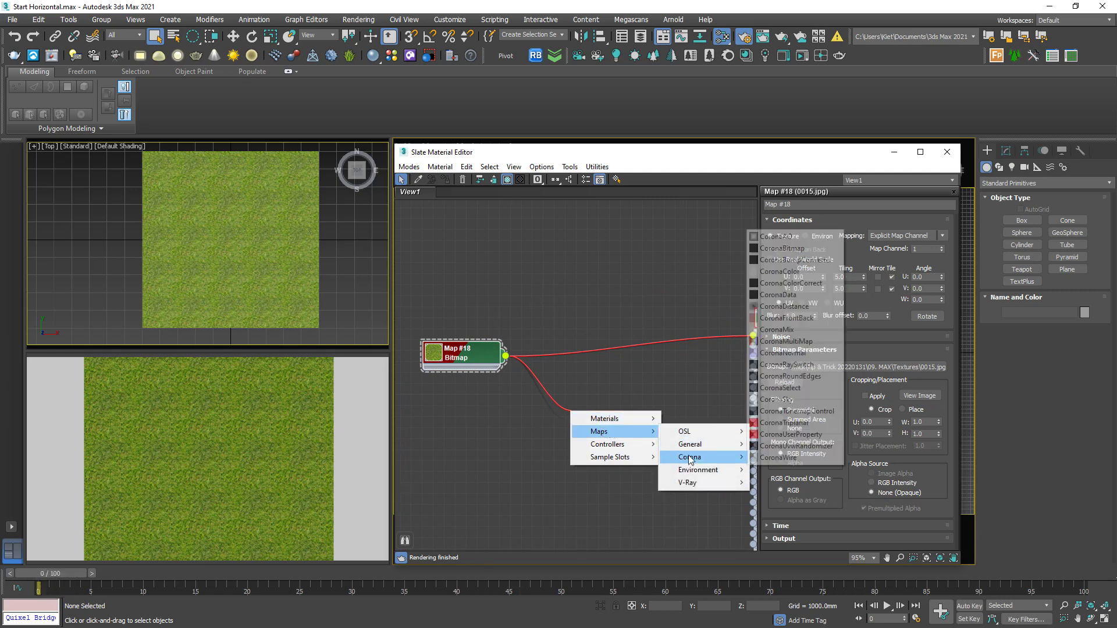
left_click(792, 446)
middle_click_drag(582, 349, 541, 373)
left_click_drag(494, 416, 697, 361)
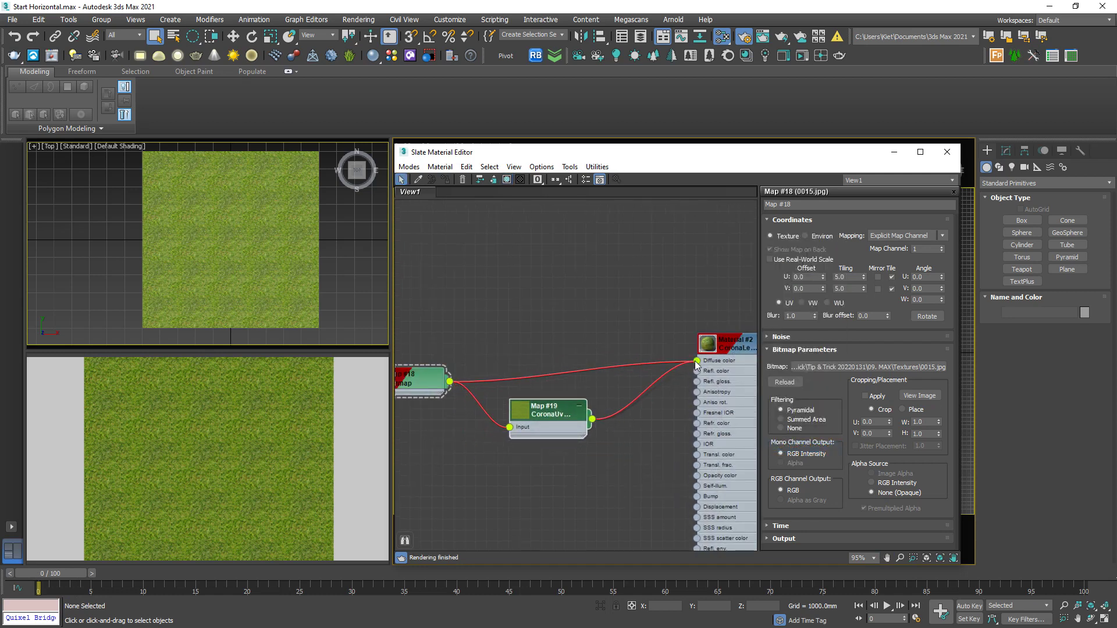
left_click_drag(550, 410, 561, 366)
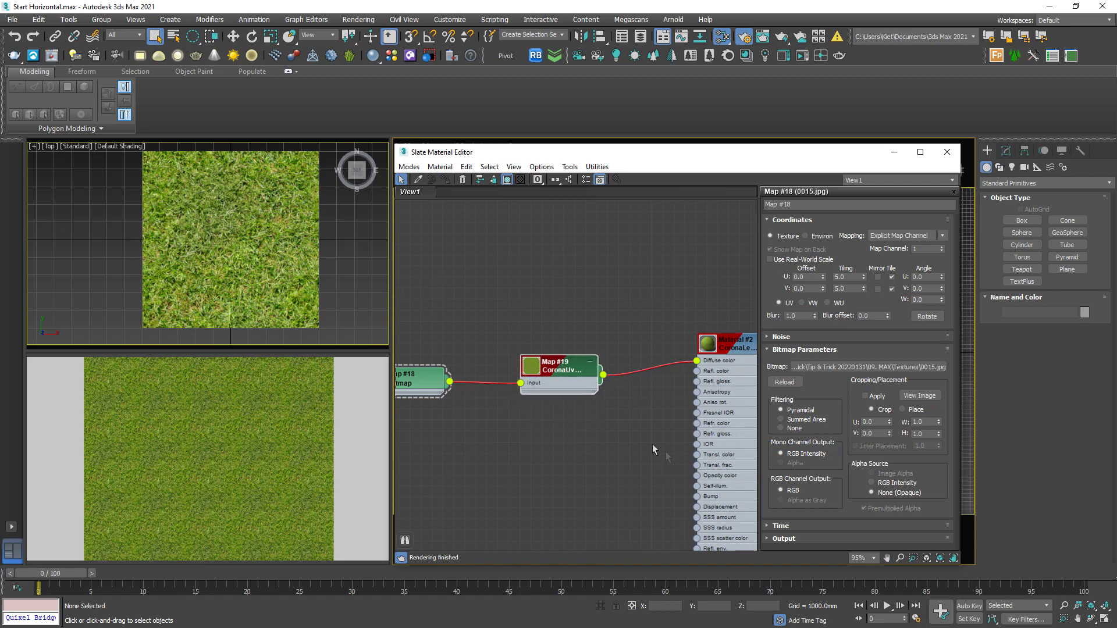
Enable Randomize each tile in the grass texture's CoronaUvwRandomizer and set the U and V offset To values to 10
double_click(571, 371)
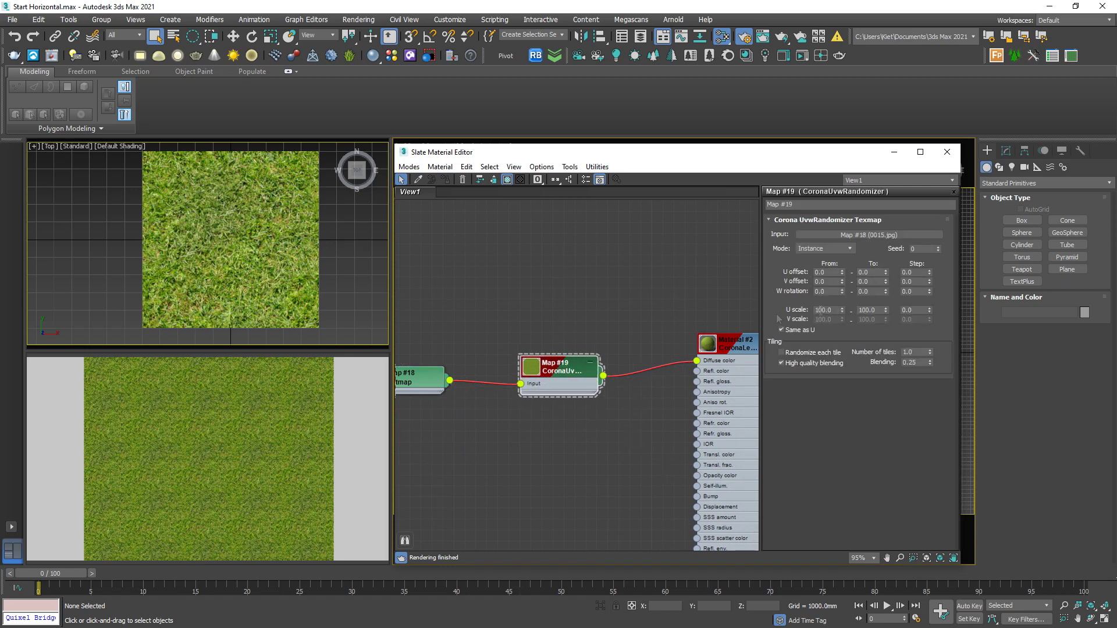
key("ctrl+2")
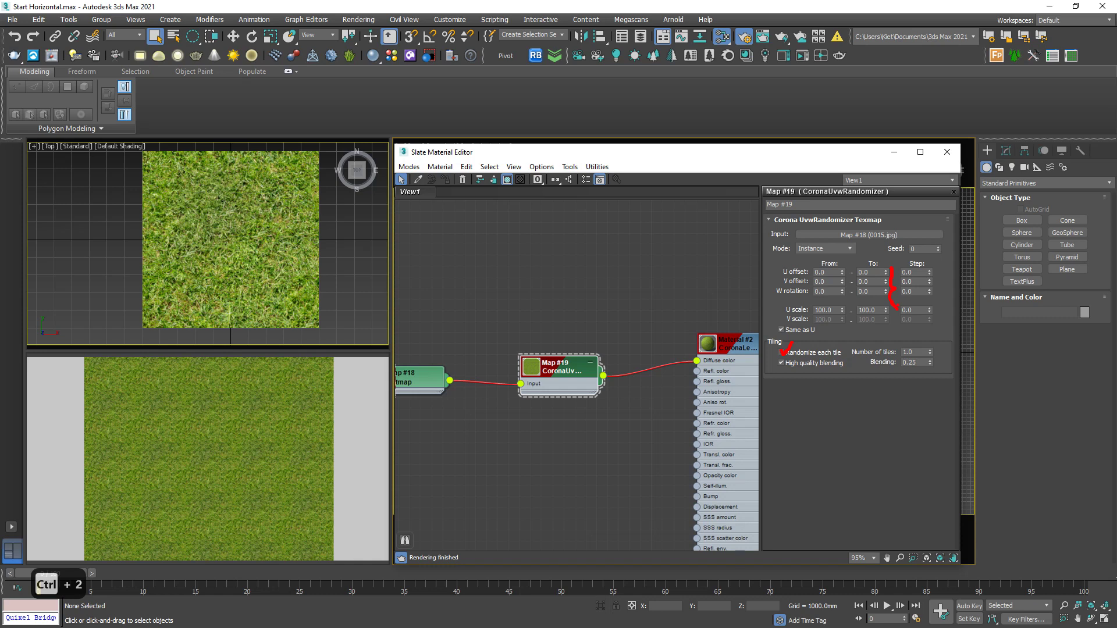
key("Escape")
key("Escape")
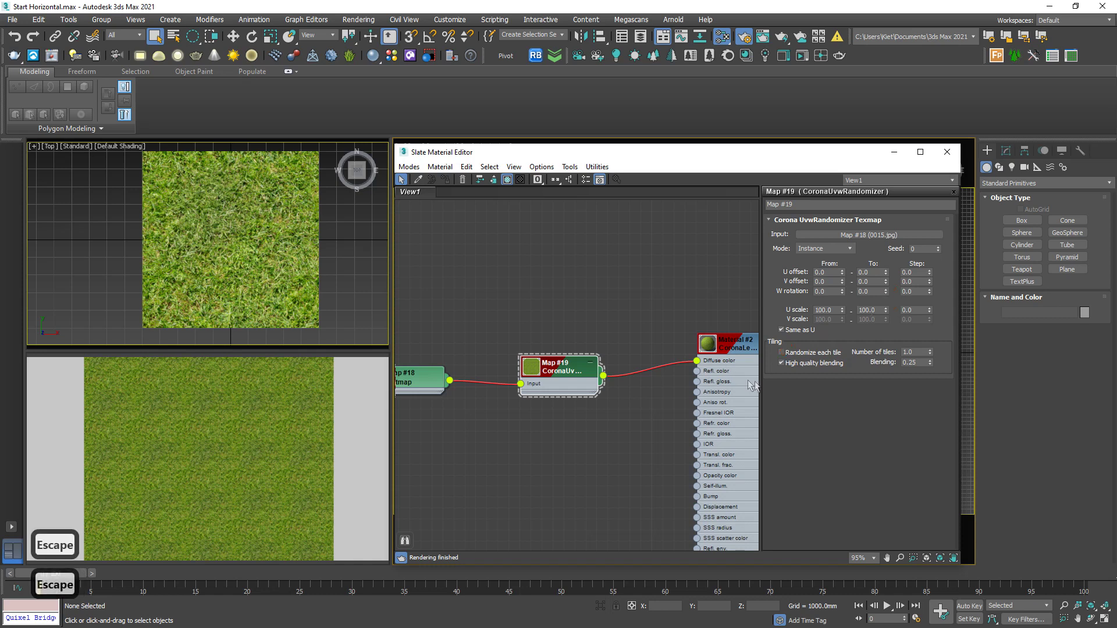
left_click(781, 352)
left_click(868, 272)
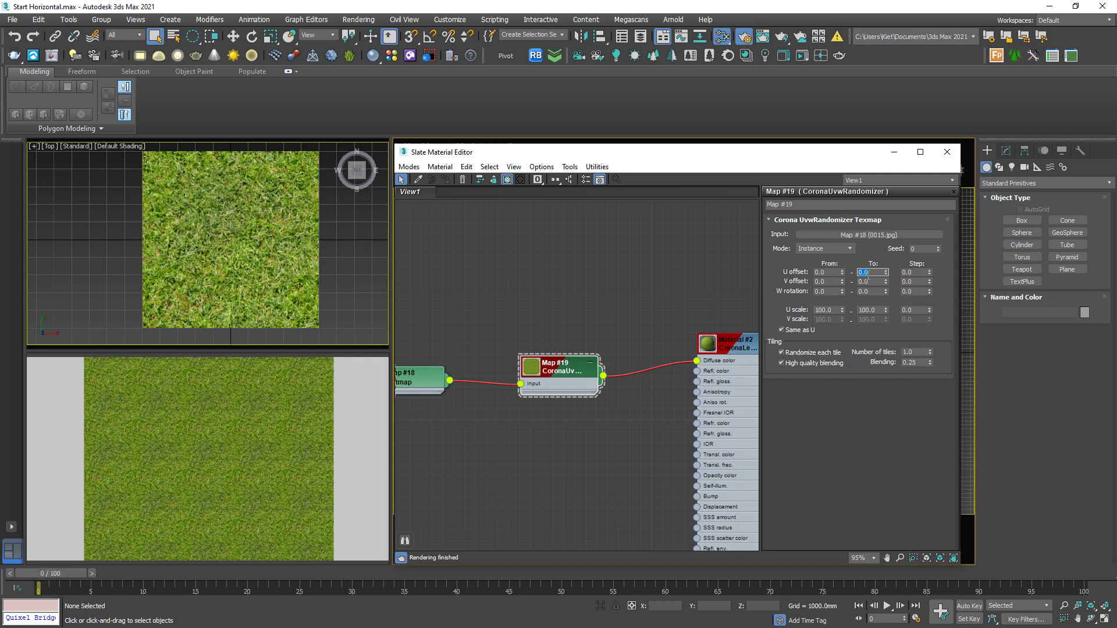
type("10")
key("Tab")
key("Tab")
key("Tab")
type("10")
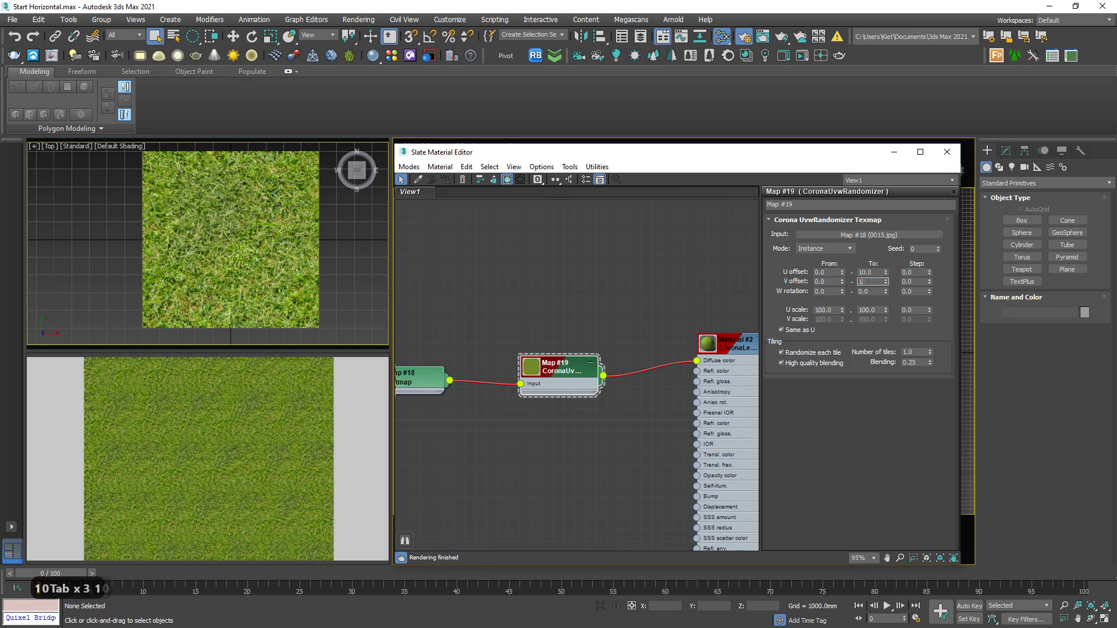
Set the W rotation To value of the grass texture's CoronaUvwRandomizer to 359
key("Tab")
key("Tab")
key("Tab")
key("Tab")
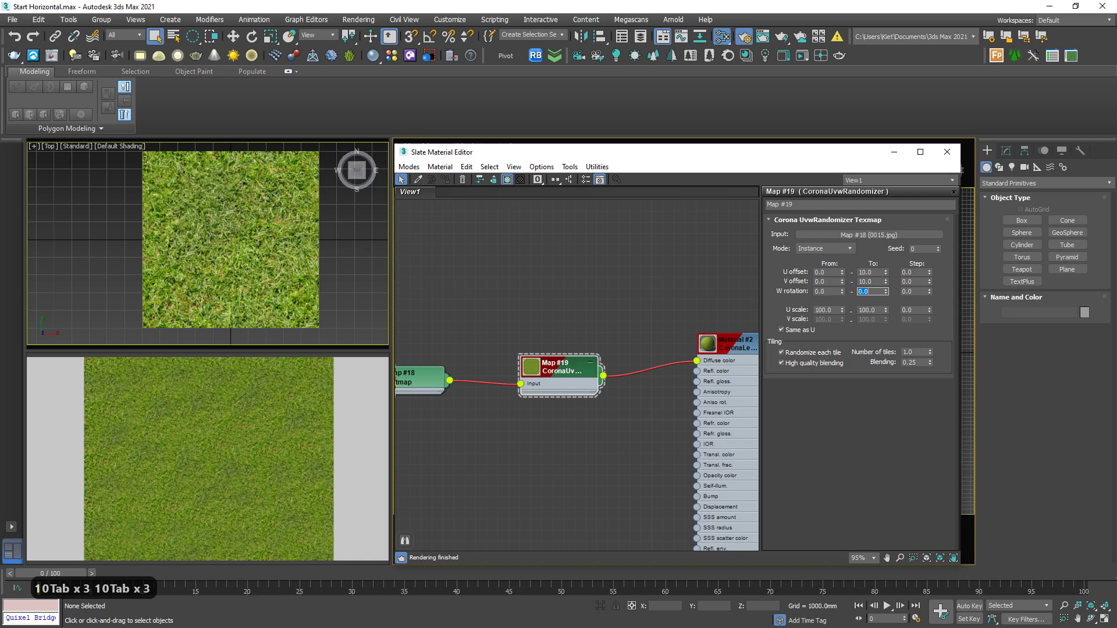
type("359")
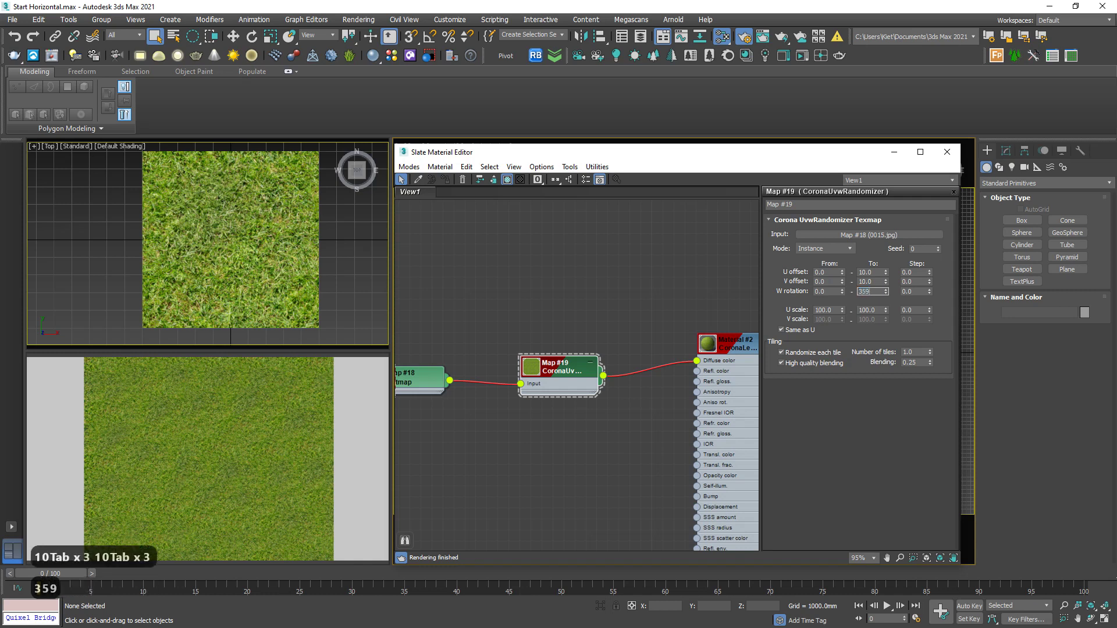
key("Return")
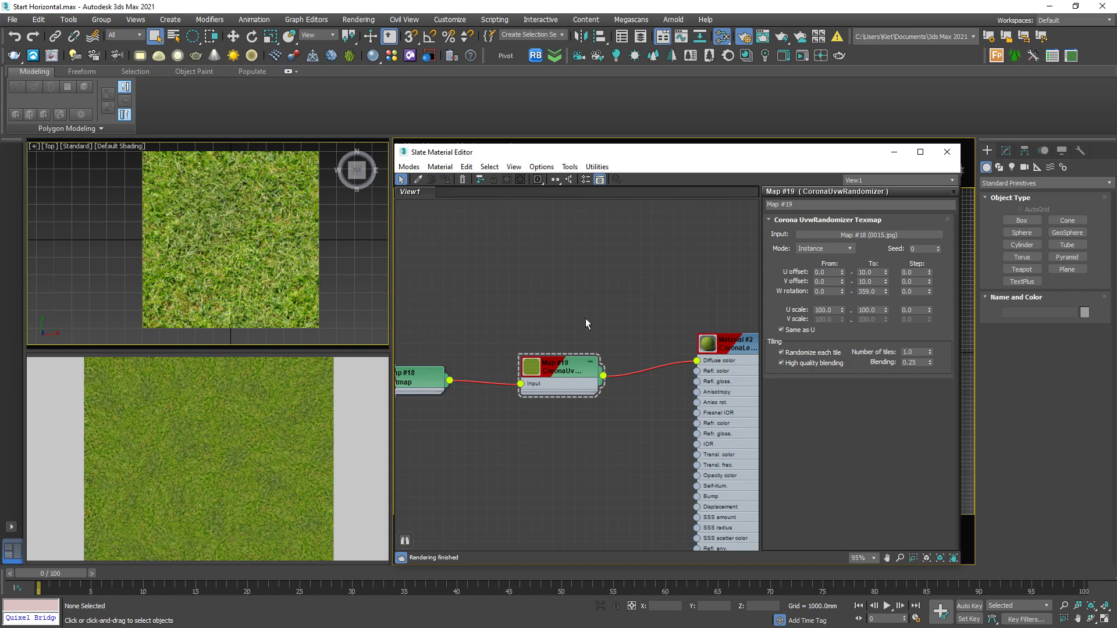
Add a Checker map above the grass bitmap and connect it to the material's Diffuse color in place of the randomizer
middle_click_drag(499, 336, 595, 373)
right_click(495, 295)
mouse_move(524, 315)
mouse_move(649, 332)
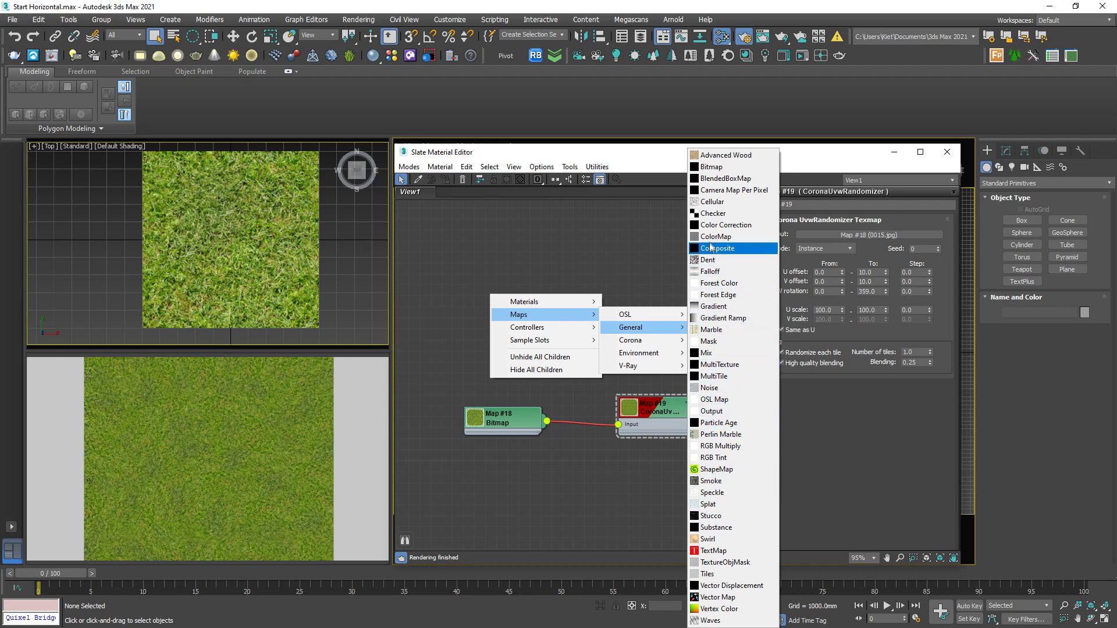
left_click(713, 213)
left_click_drag(491, 302, 511, 335)
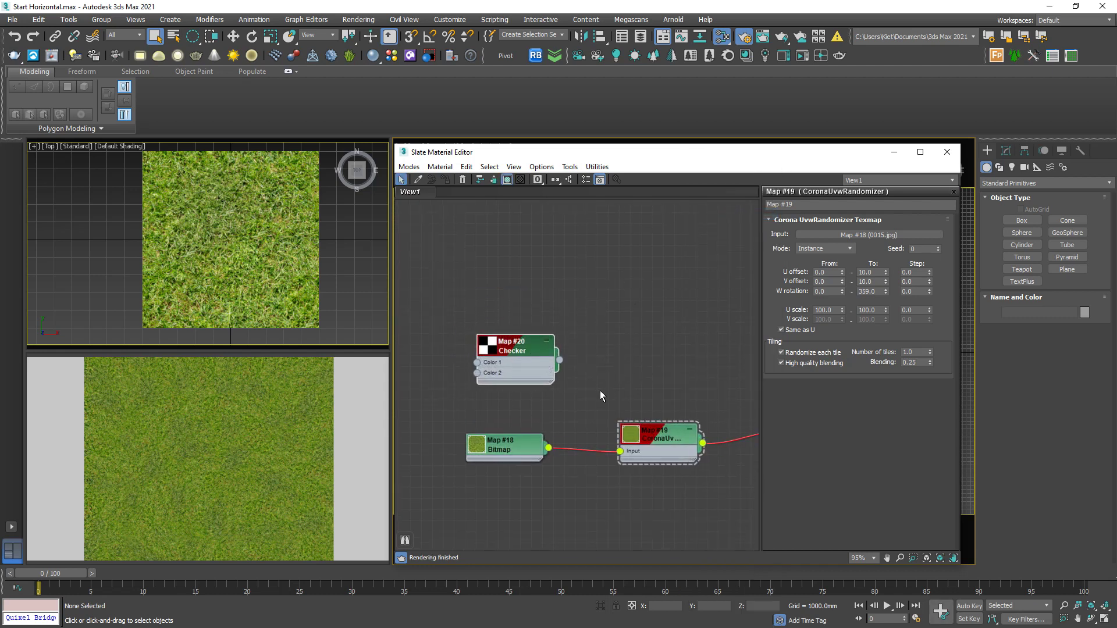
middle_click_drag(599, 394, 553, 394)
left_click_drag(511, 356, 748, 423)
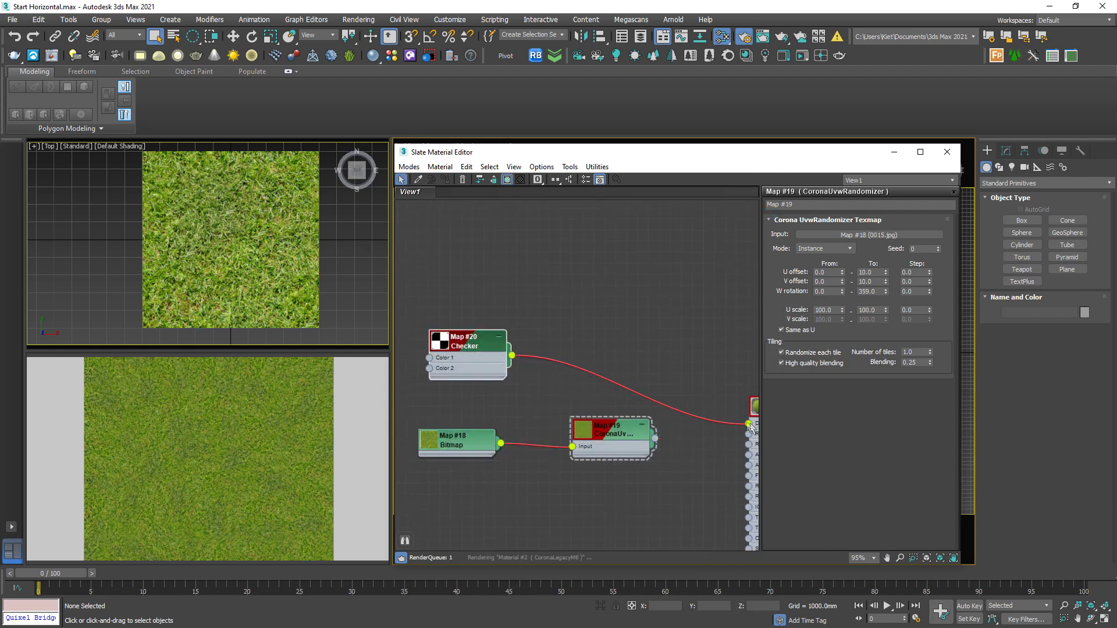
middle_click_drag(610, 430, 589, 430)
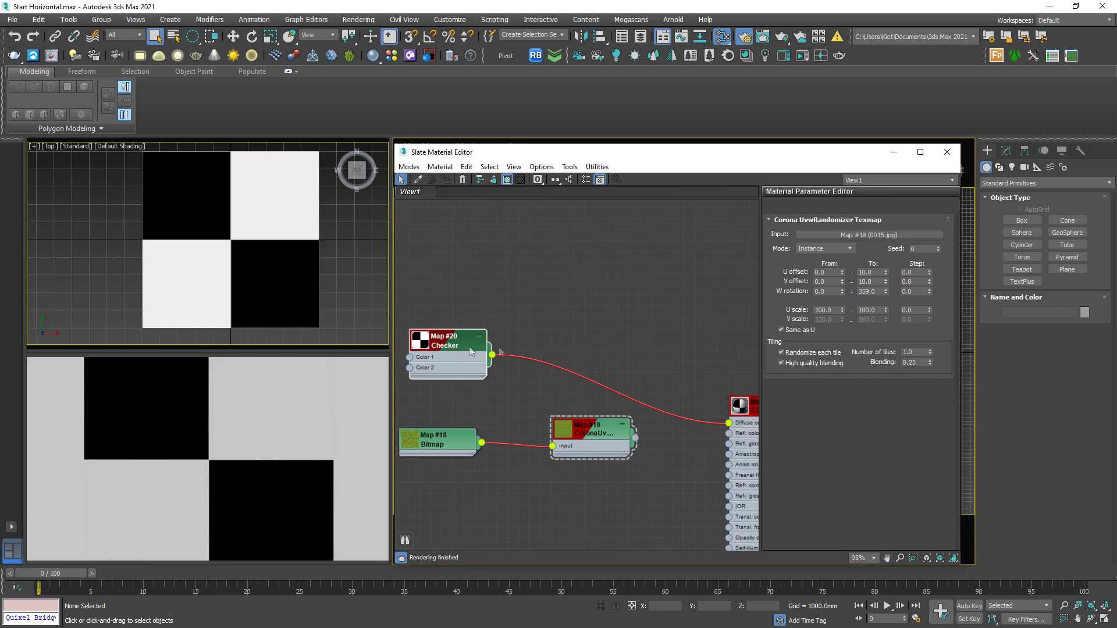
Set the U and V tiling of the Checker map to 5
double_click(453, 344)
double_click(844, 277)
type("5")
key("Tab")
key("Tab")
left_click(856, 287)
type("5")
key("Return")
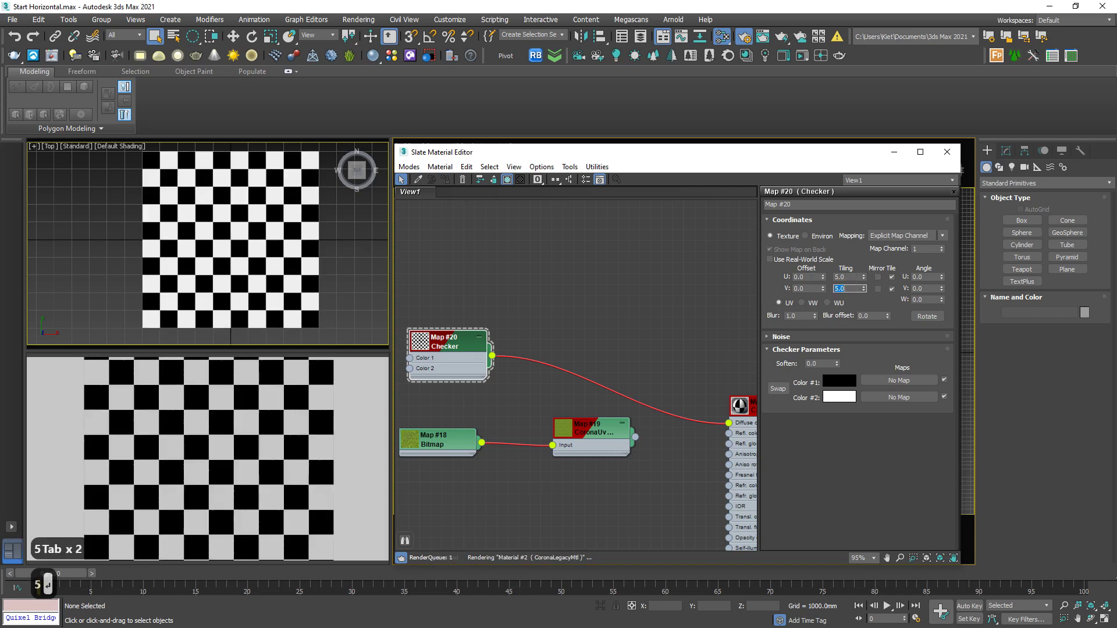
Insert a second CoronaUvwRandomizer map between the Checker map and the material's Diffuse color
middle_click_drag(608, 370, 627, 301)
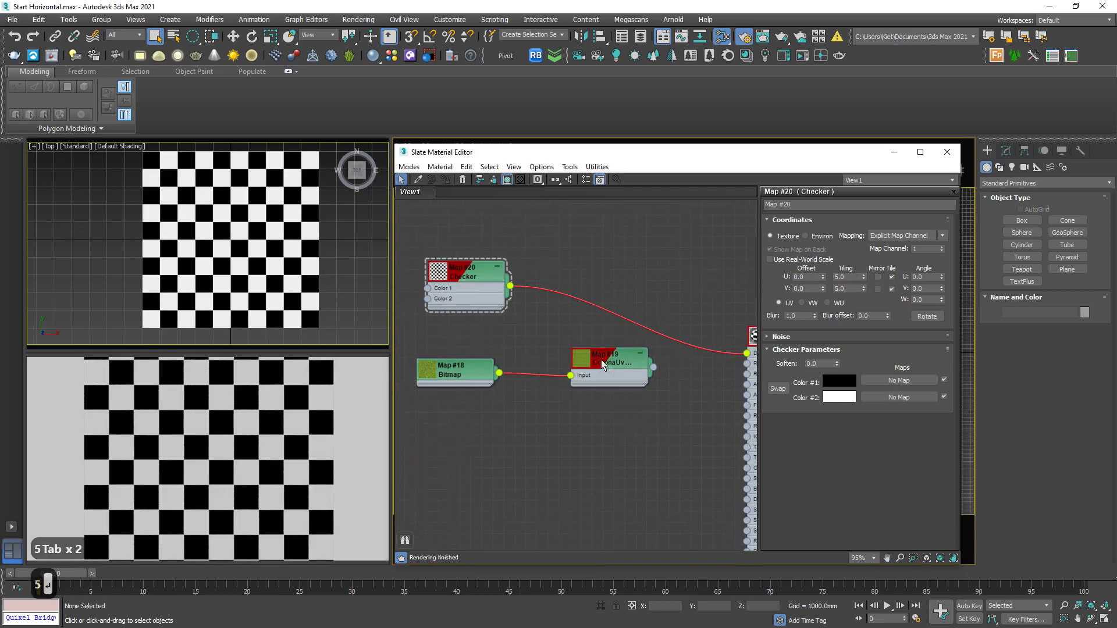
left_click_drag(599, 367, 622, 391)
right_click(629, 247)
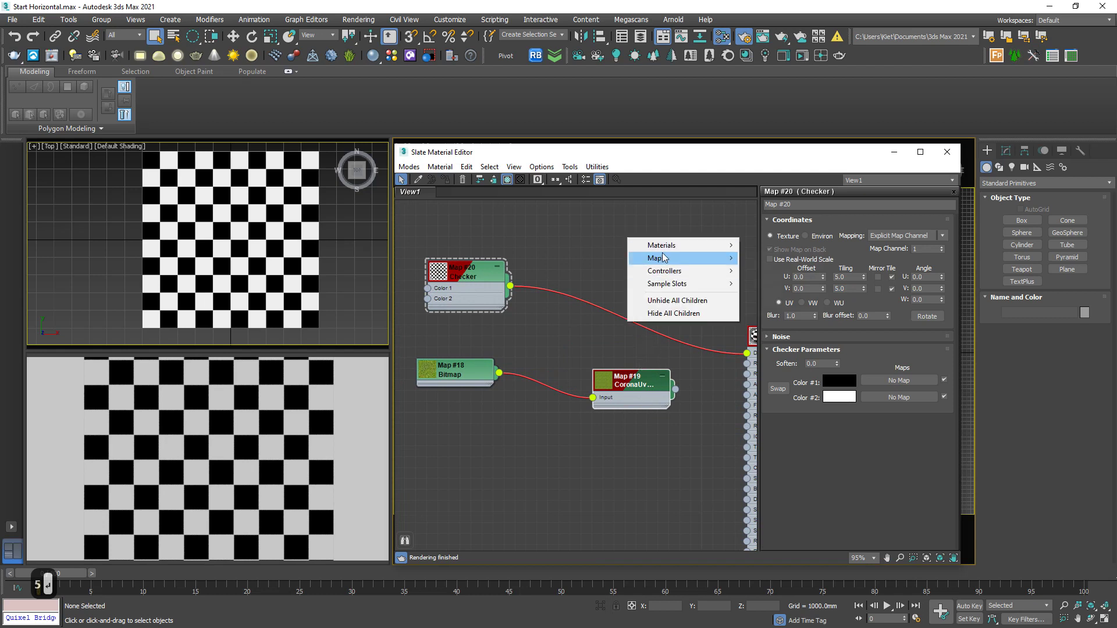
mouse_move(658, 258)
mouse_move(774, 284)
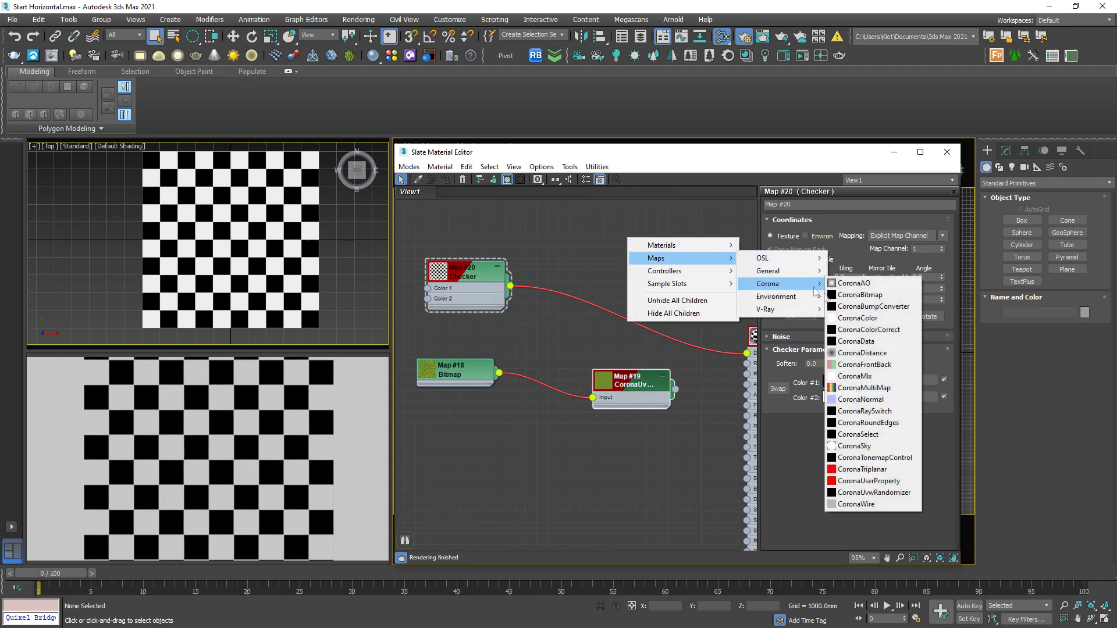
left_click(877, 495)
left_click_drag(510, 285, 746, 352)
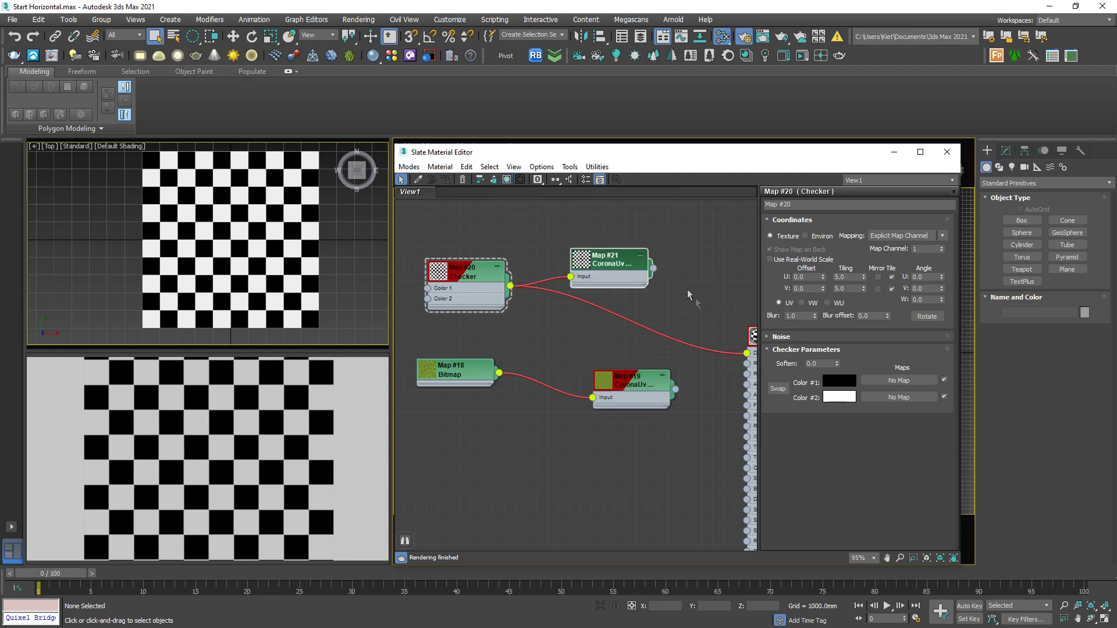
Enable Randomize each tile in the Checker map's CoronaUvwRandomizer and set the U and V offset To values to 10
double_click(611, 261)
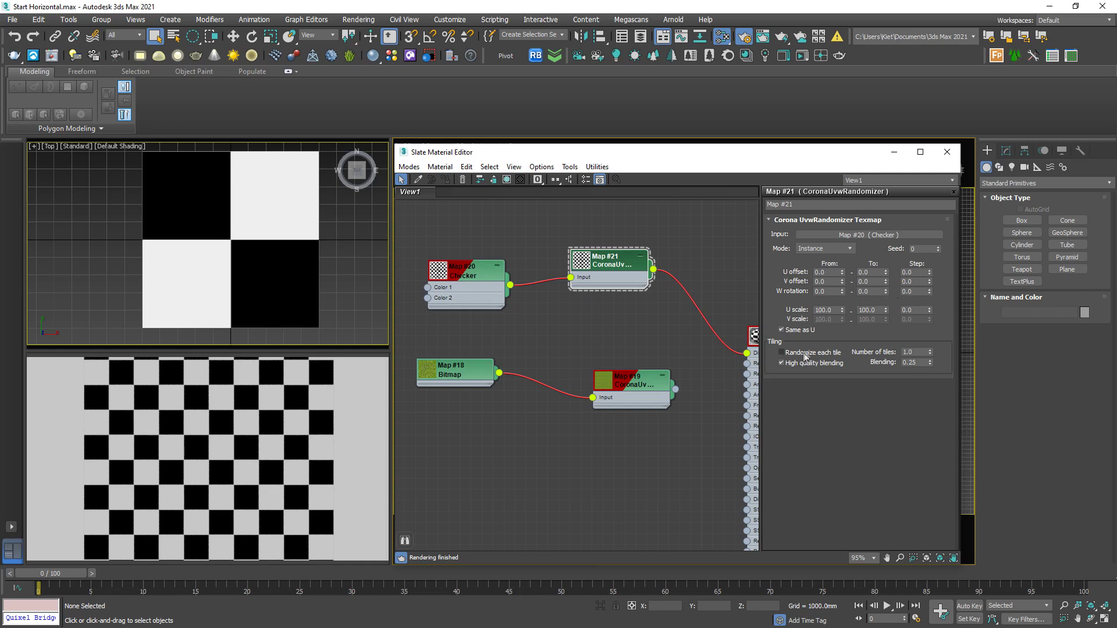
left_click(782, 352)
left_click(874, 272)
type("10")
key("Tab")
key("Tab")
key("Tab")
type("10")
Set the checker randomizer's W rotation To value to 359, and reconnect the grass randomizer to the material's Diffuse color
key("Tab")
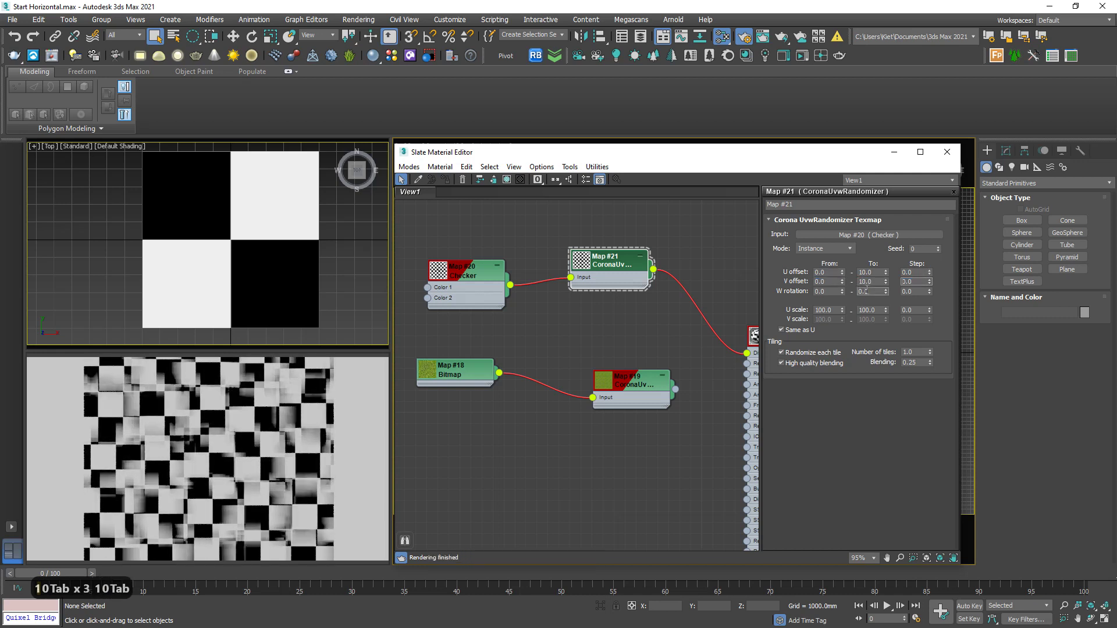
type("359")
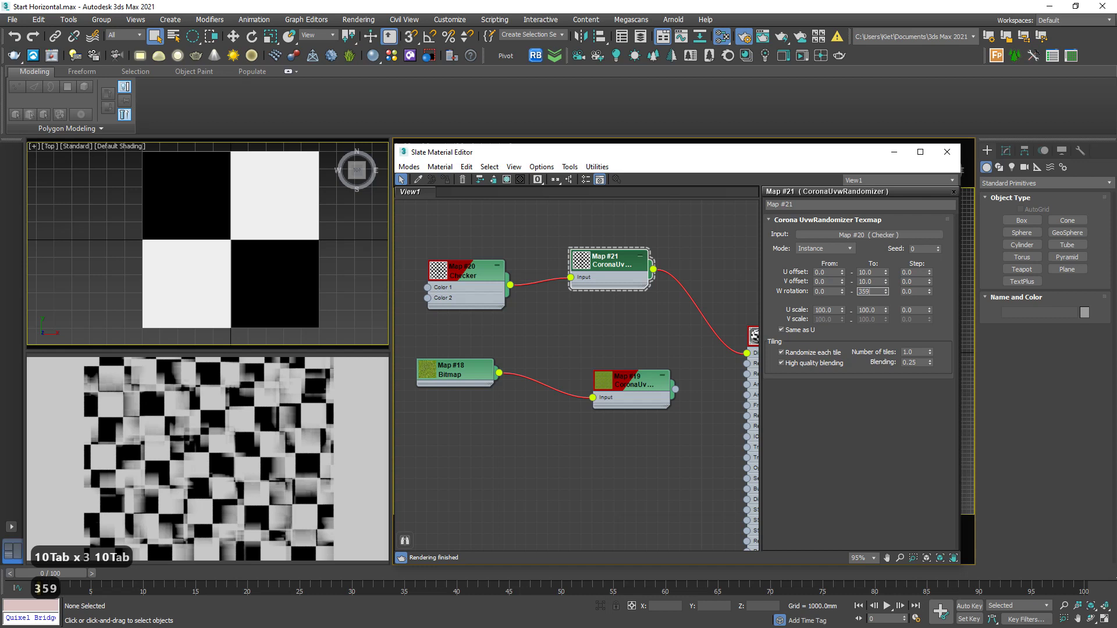
key("Return")
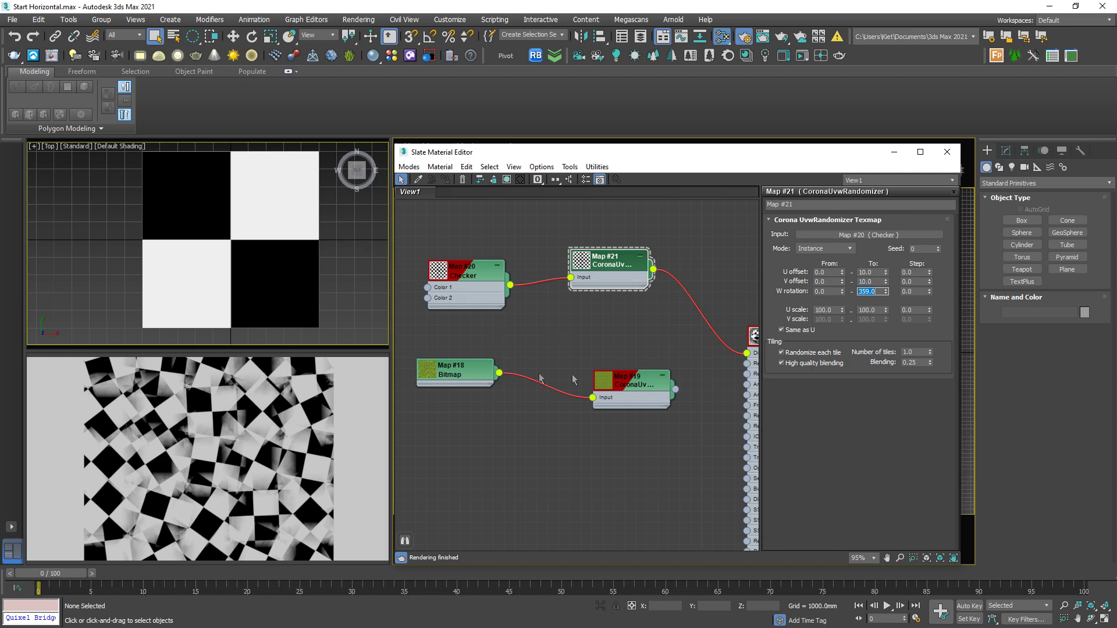
left_click_drag(676, 390, 748, 353)
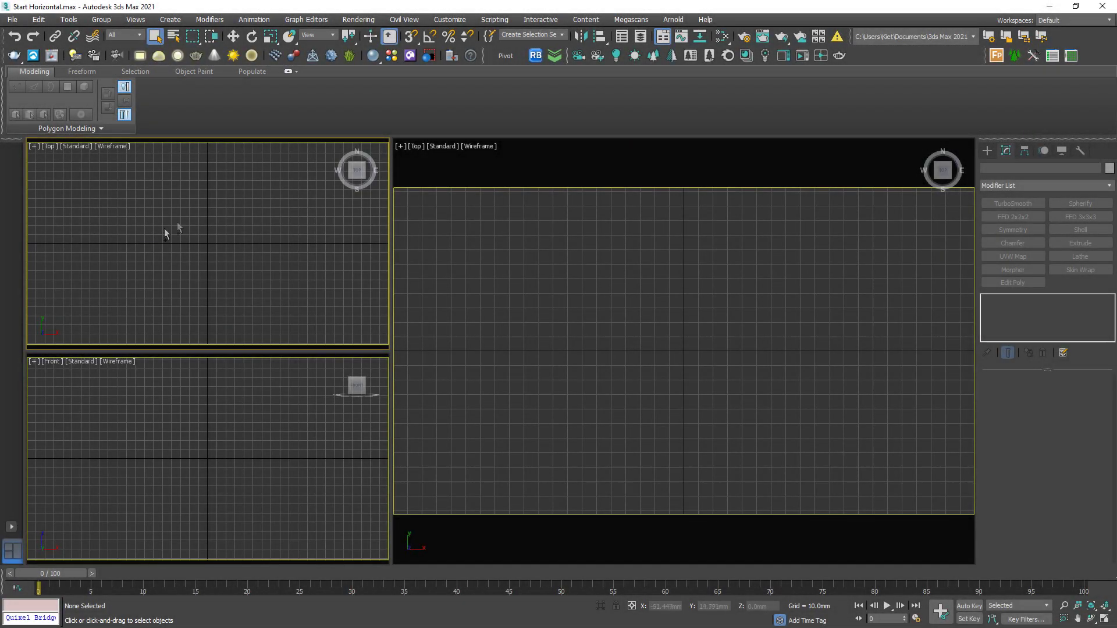
Create a plane in the small Top viewport of the empty scene and set its length and width to 30000 mm
right_click(209, 199)
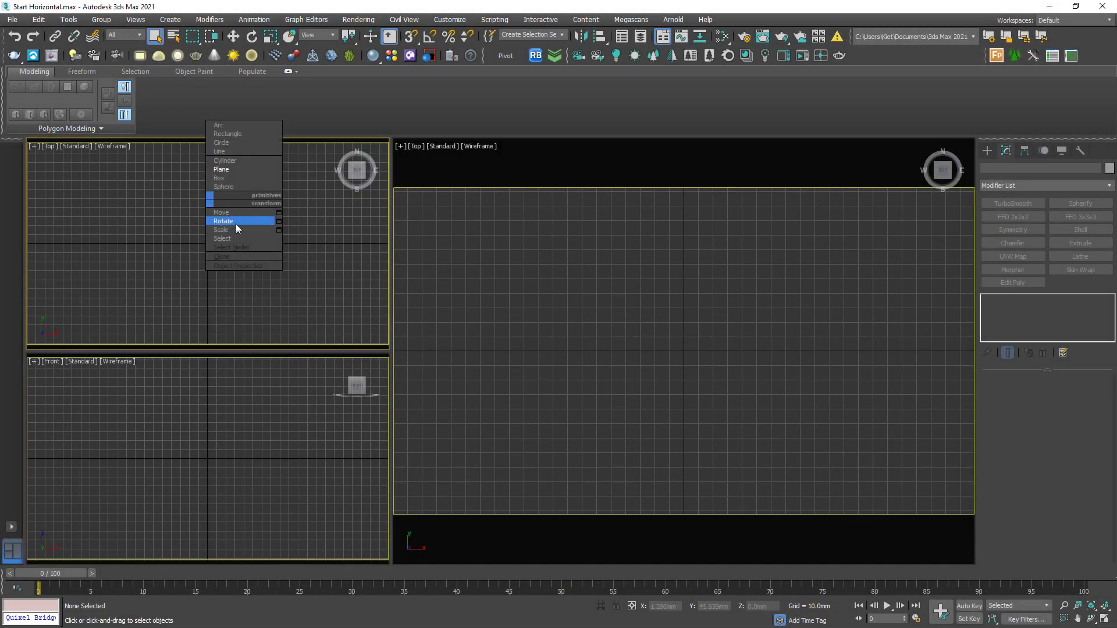
left_click(221, 169)
left_click_drag(168, 178, 268, 300)
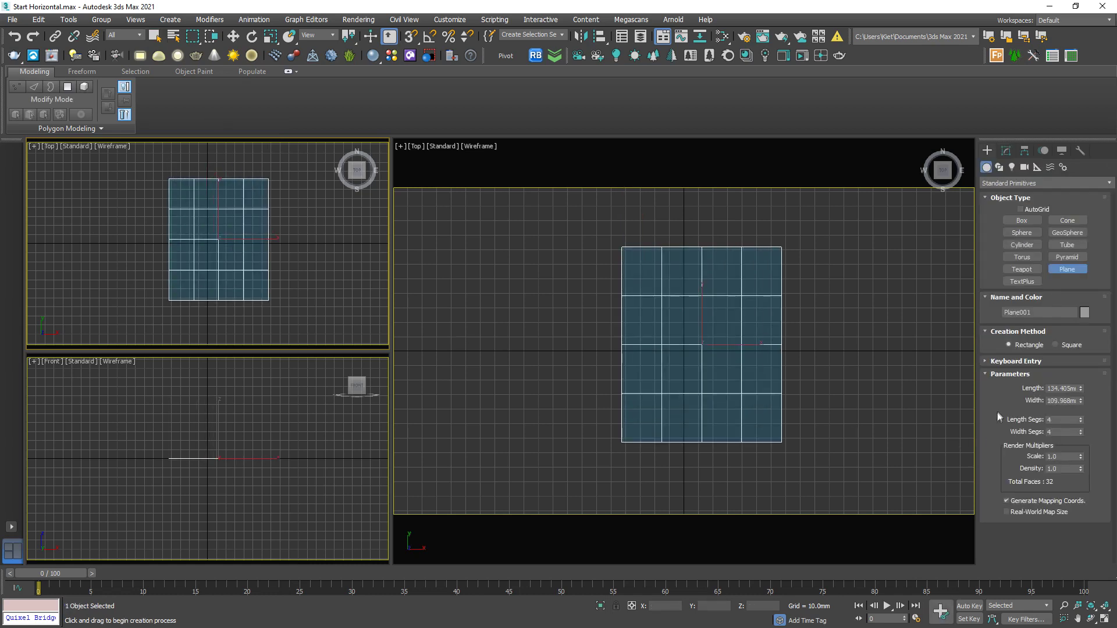
type("30")
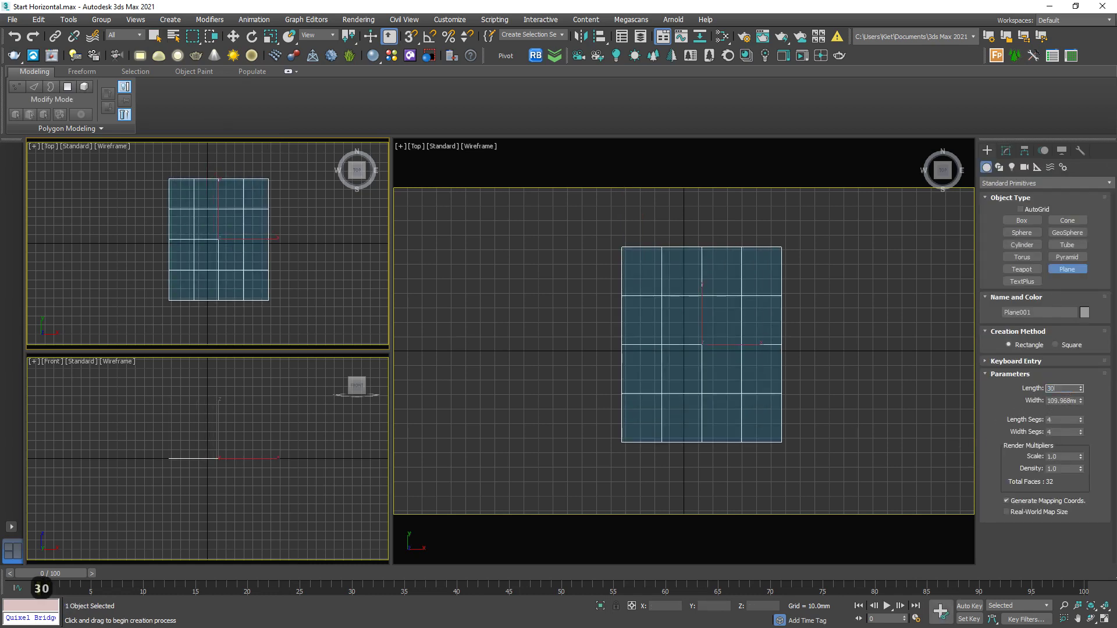
type("000")
key("Tab")
type("30")
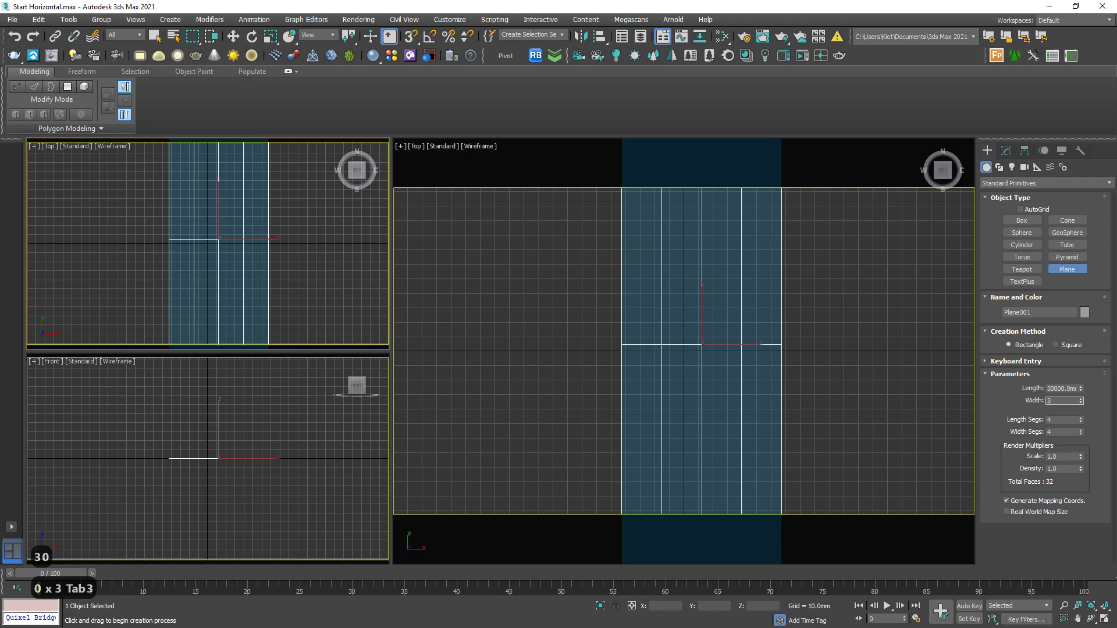
type("000")
key("Return")
Set the plane's length and width segments to 1
scroll(931, 410, "down", 3)
right_click(1081, 419)
right_click(1081, 432)
scroll(693, 309, "down", 5)
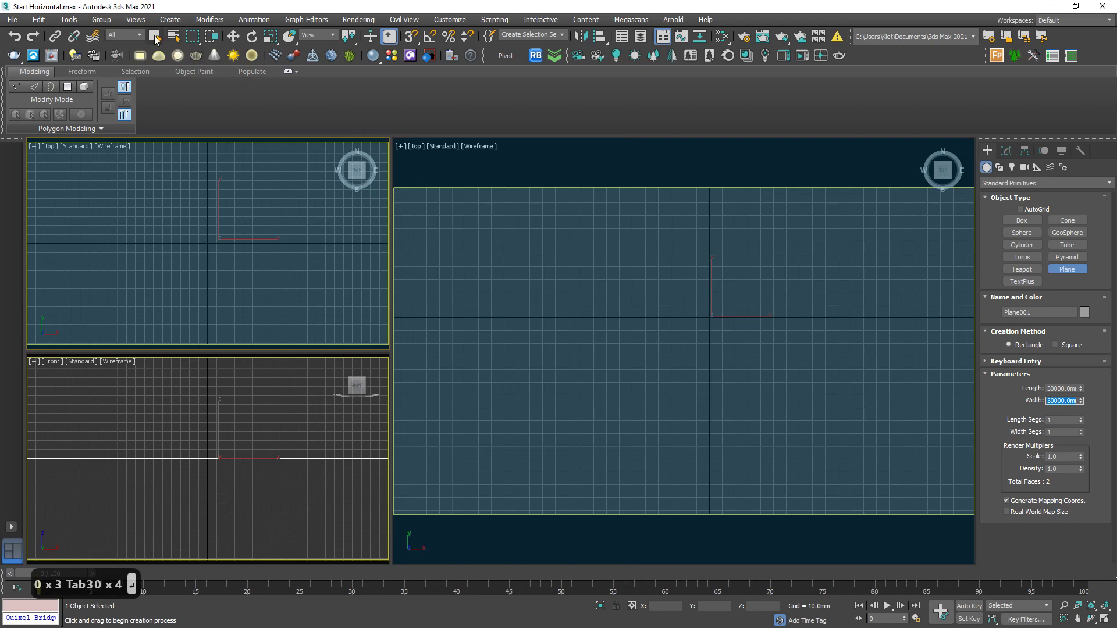
Move the new plane to the origin at X 0 and Y 0, and deselect it
left_click(154, 36)
scroll(697, 356, "down", 4)
scroll(697, 356, "up", 5)
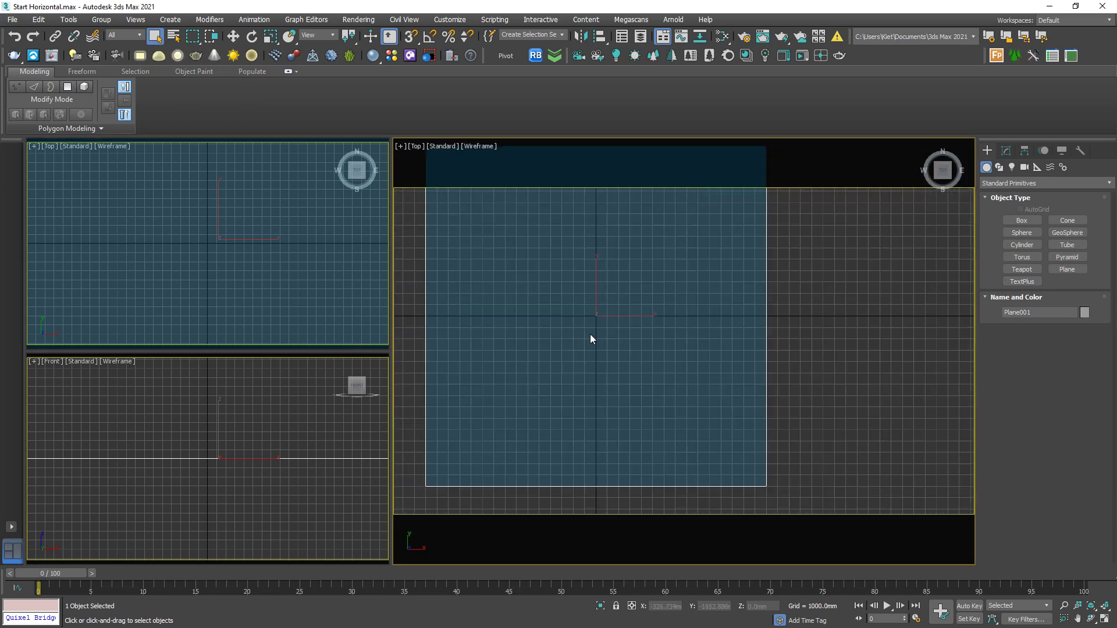
key("w")
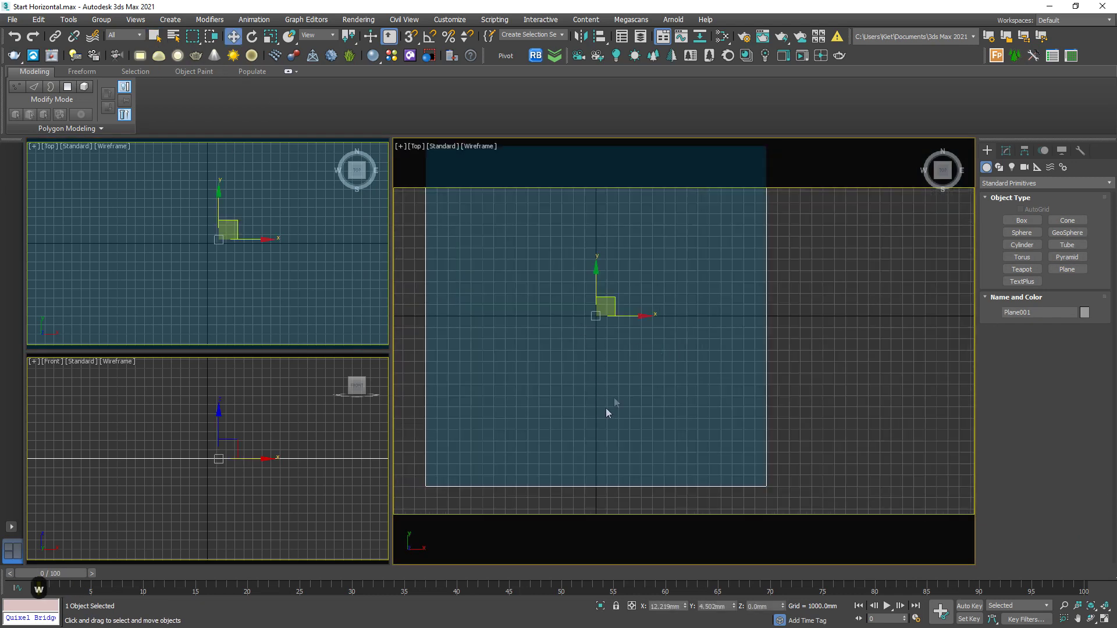
right_click(685, 606)
right_click(734, 606)
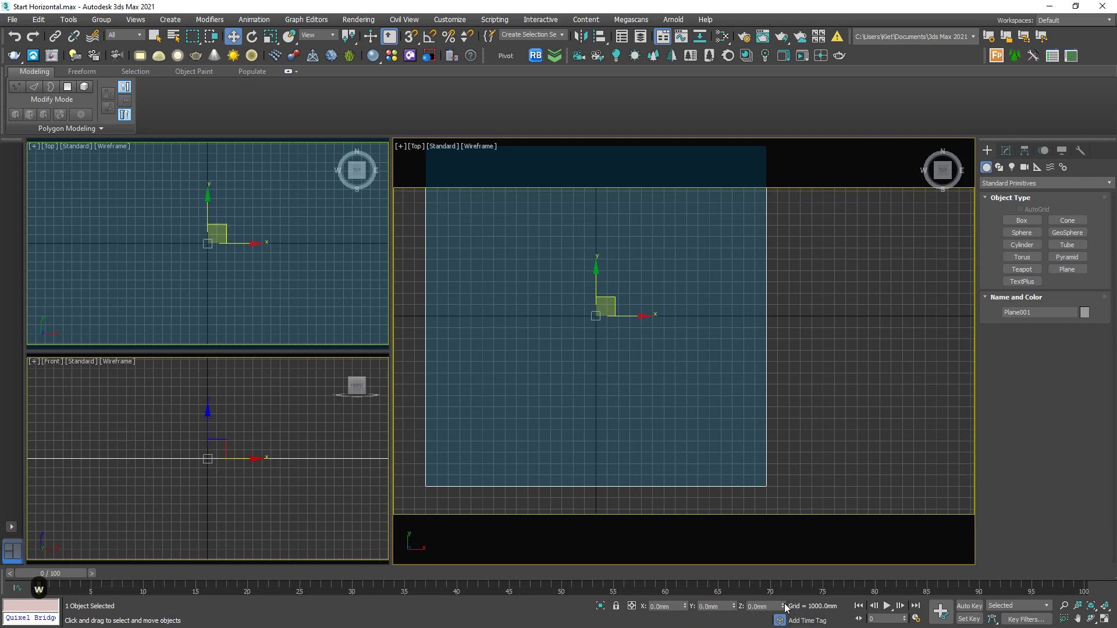
middle_click_drag(664, 267, 676, 375)
key("Delete")
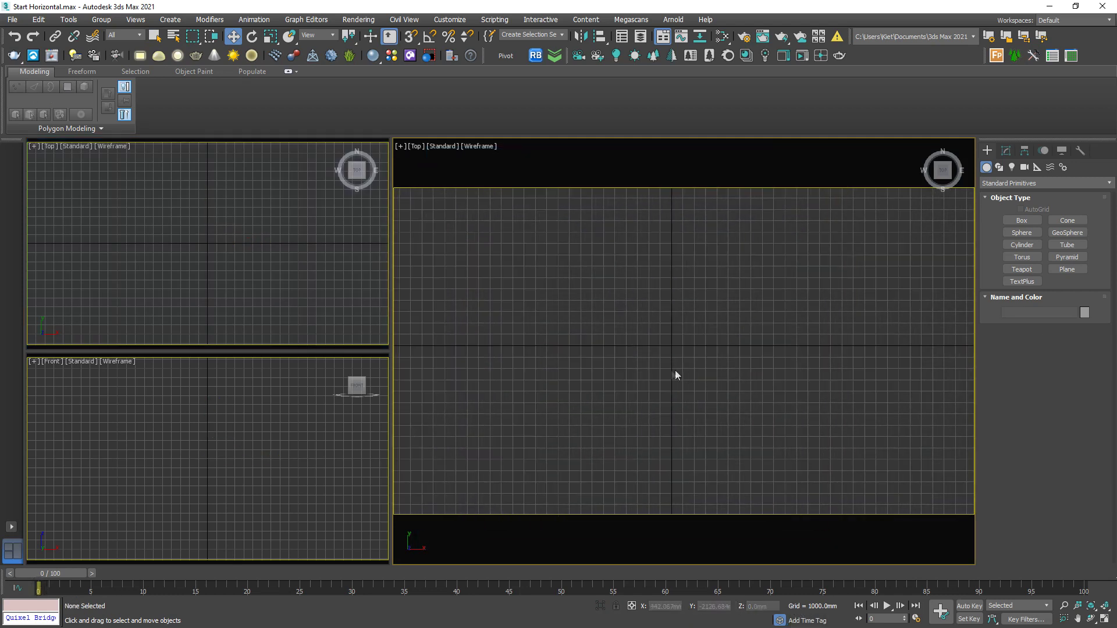
Show both Top viewports of the new scene with default shading
key("F3")
right_click(252, 282)
key("F3")
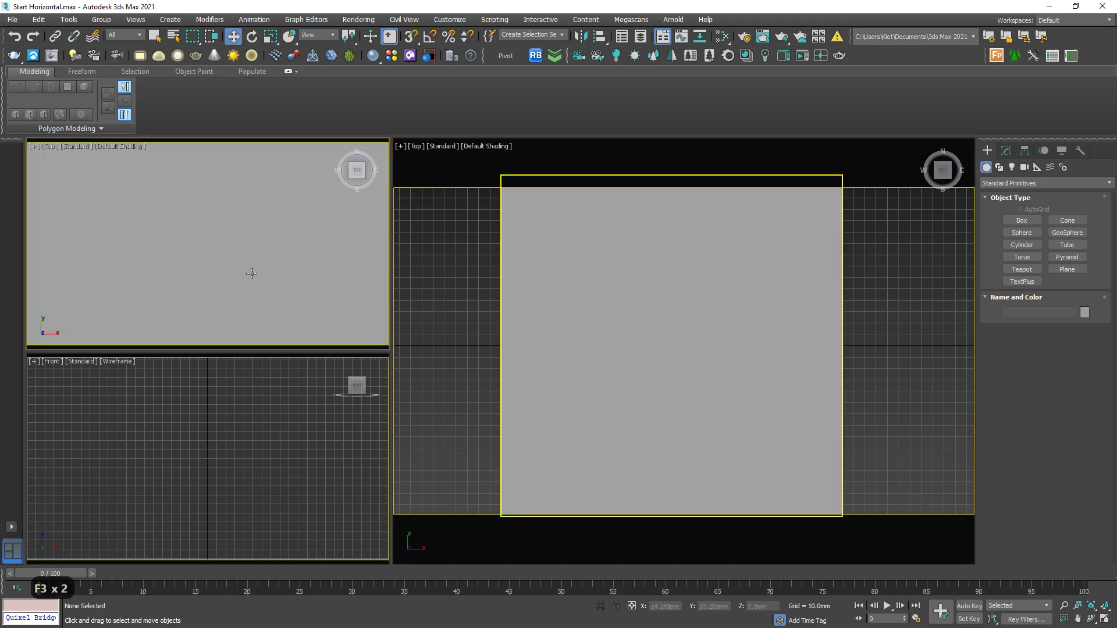
Place the horse and green box asset group near the plane's centre in the small Top viewport and ungroup it
scroll(254, 270, "down", 5)
scroll(262, 269, "up", 1)
middle_click_drag(261, 270, 200, 210)
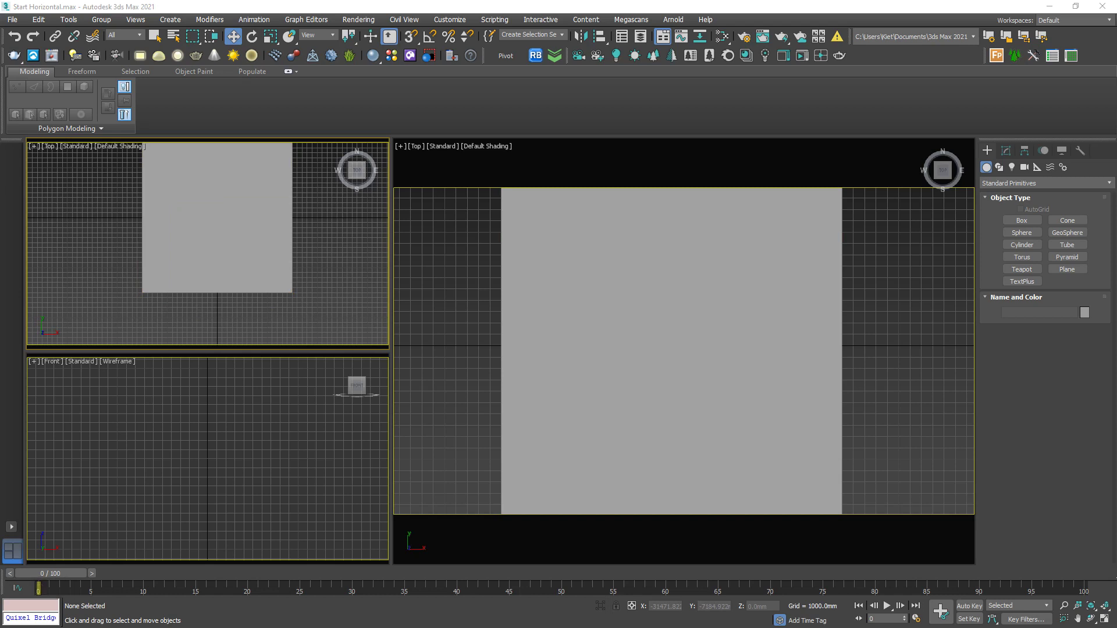
left_click_drag(259, 211, 258, 204)
left_click(274, 221)
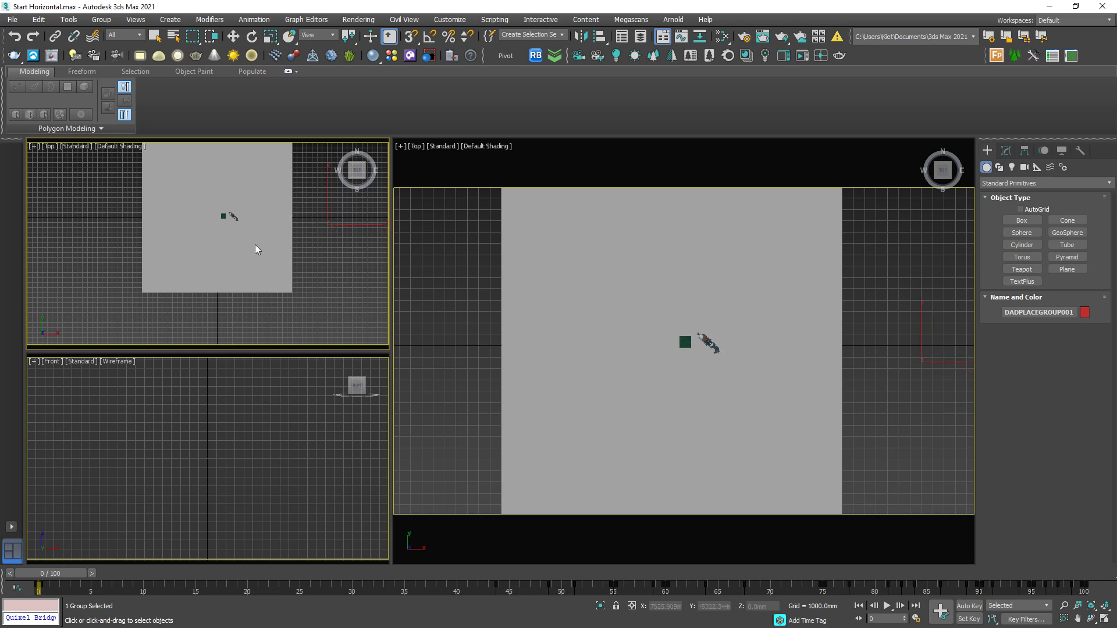
scroll(255, 244, "up", 2)
left_click(246, 231)
key("w")
key("ctrl+a")
Move the green box off the plane, to about X 16496 and Y -1895 mm, leaving the horse in place
scroll(245, 249, "up", 4)
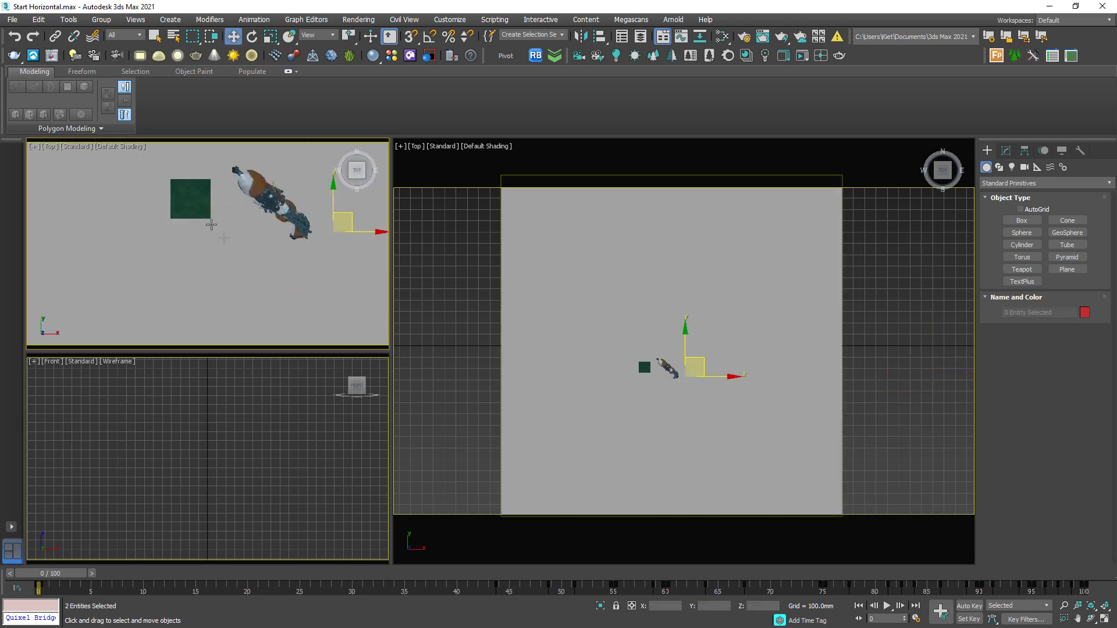
middle_click_drag(256, 282, 221, 259, "alt")
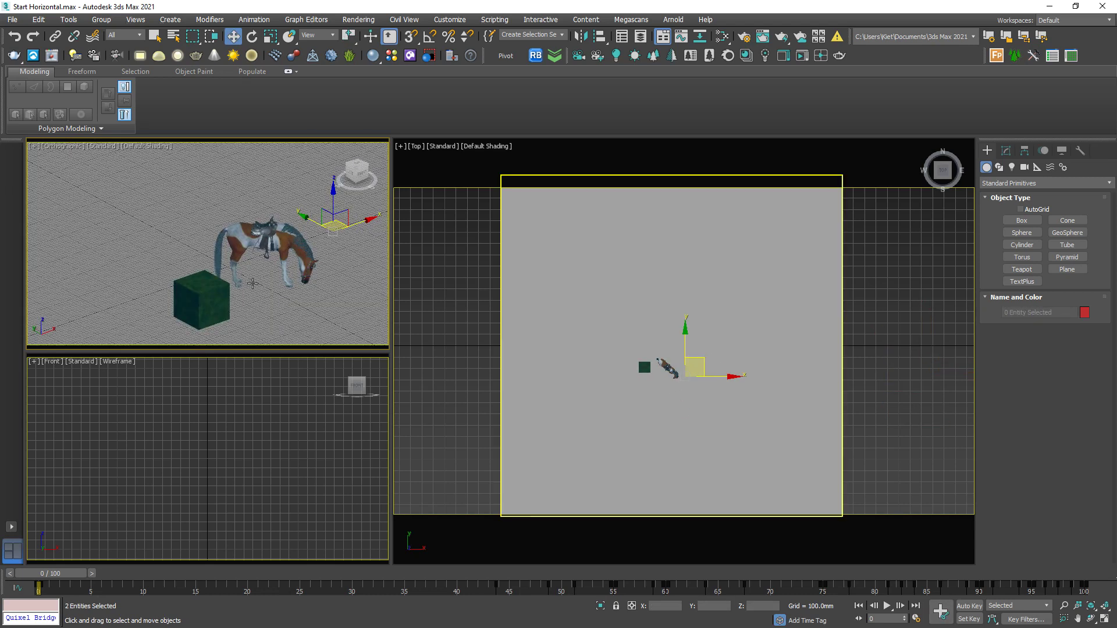
scroll(221, 302, "down", 5)
left_click_drag(167, 304, 396, 214)
Pick the green box's material into the Slate Material Editor and show its node network
key("m")
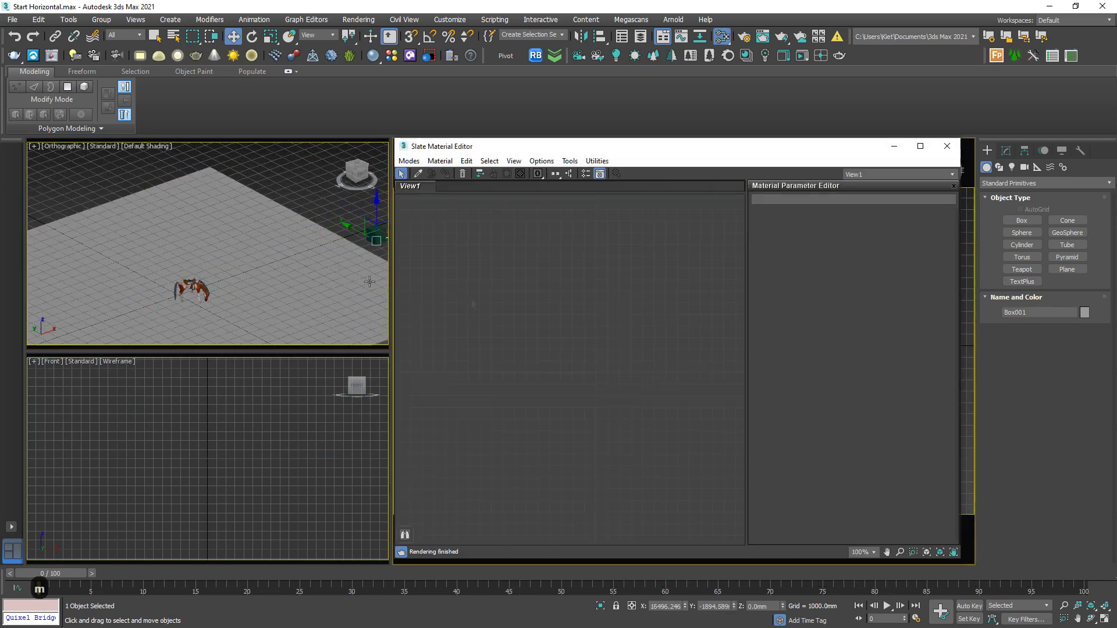
scroll(372, 239, "up", 5)
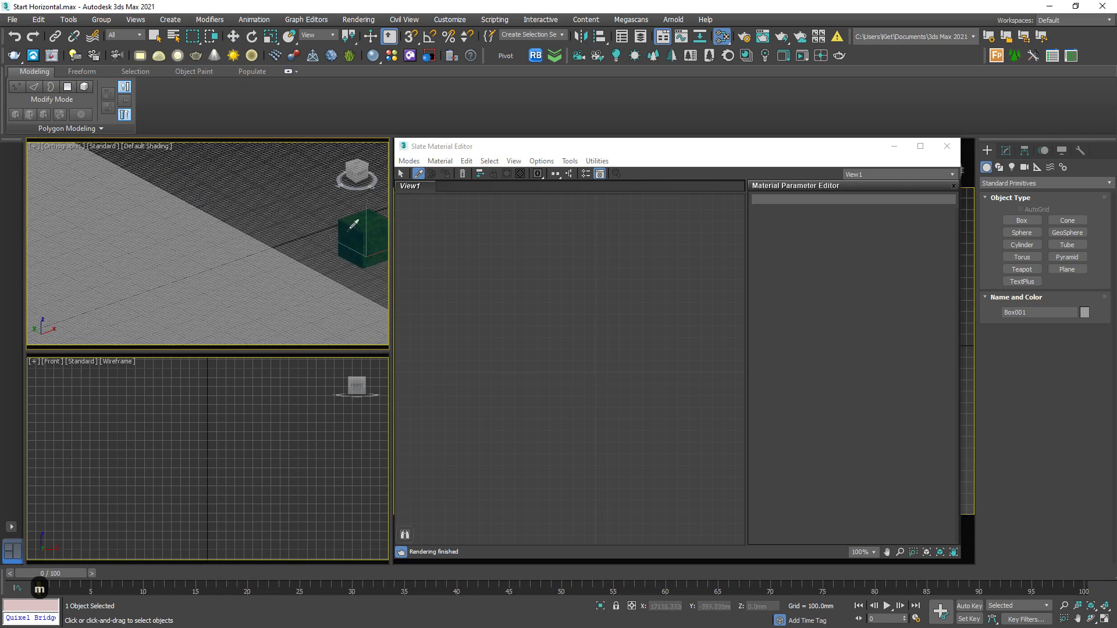
key("l")
scroll(557, 289, "down", 2)
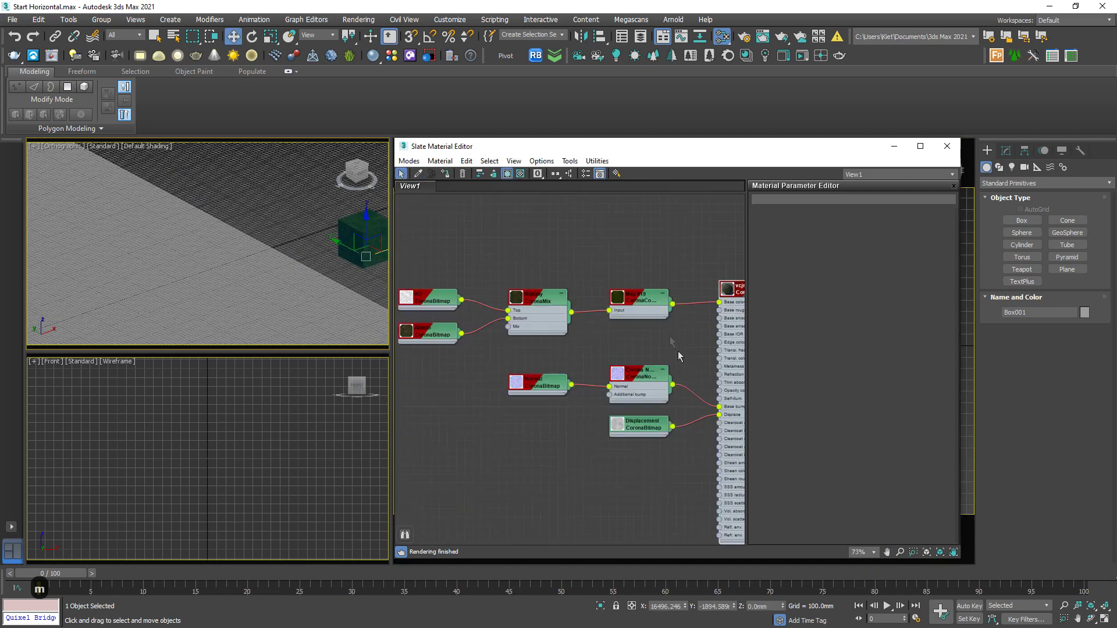
middle_click_drag(679, 351, 605, 379)
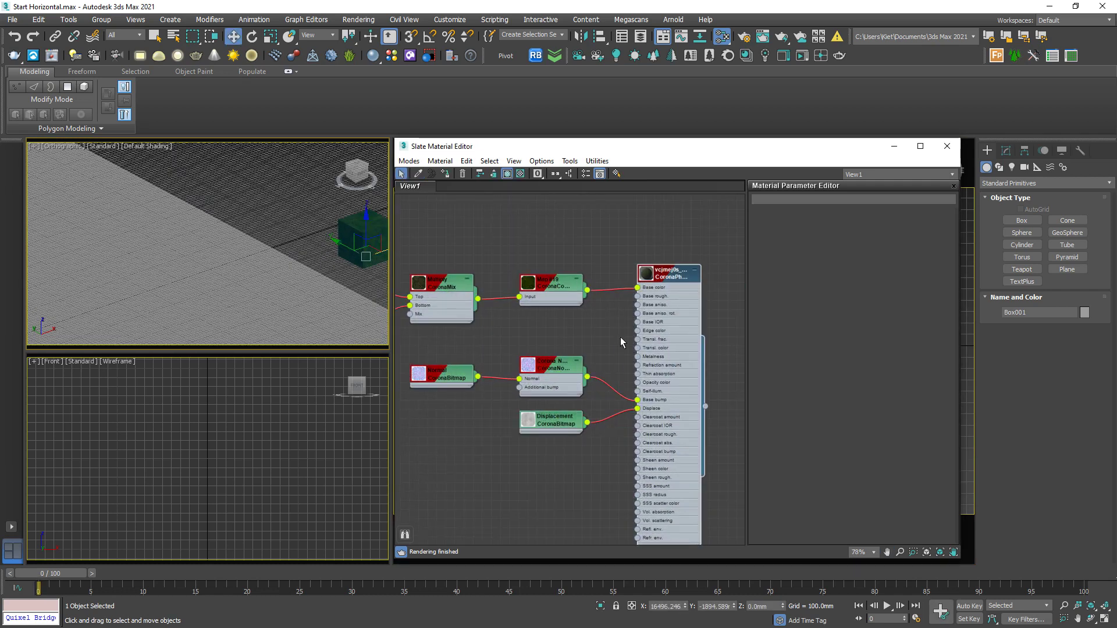
mouse_move(636, 302)
middle_mouse_down()
mouse_move(554, 295)
mouse_move(637, 281)
middle_mouse_up()
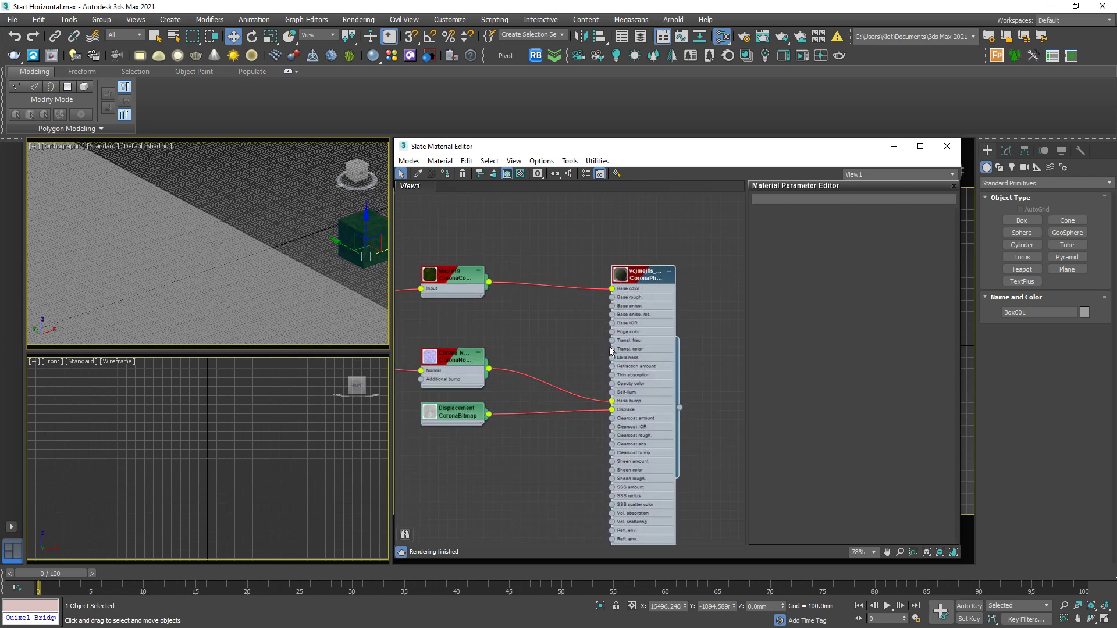
scroll(593, 288, "up", 1)
scroll(592, 282, "up", 1)
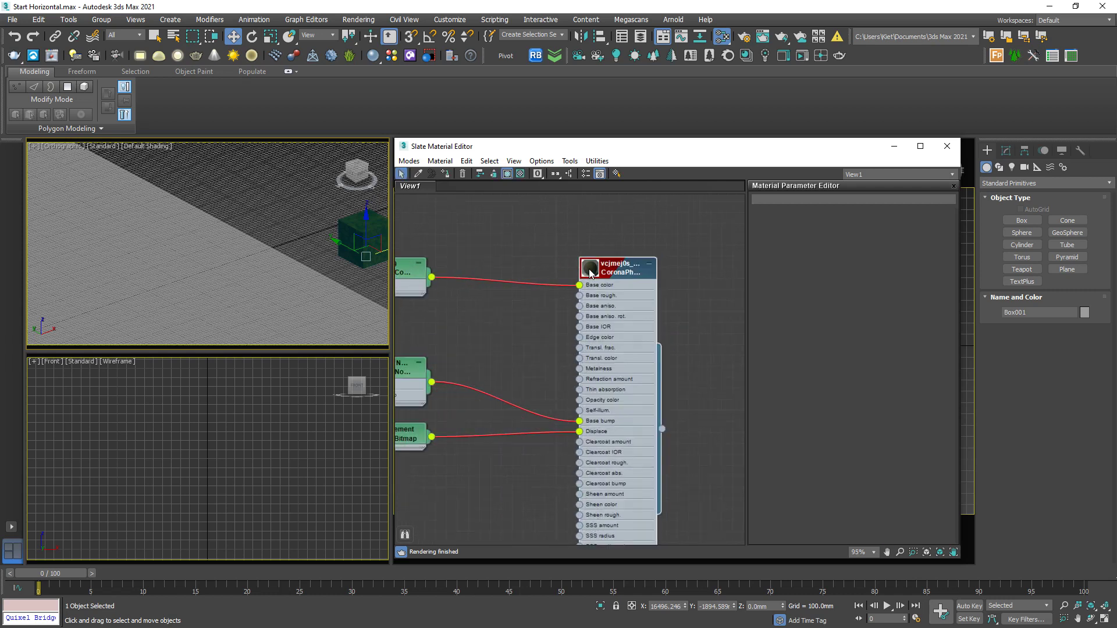
Show the parameters of the vcjmej0s_Mossy_Grass material and return its enlarged node preview to small size
double_click(591, 271)
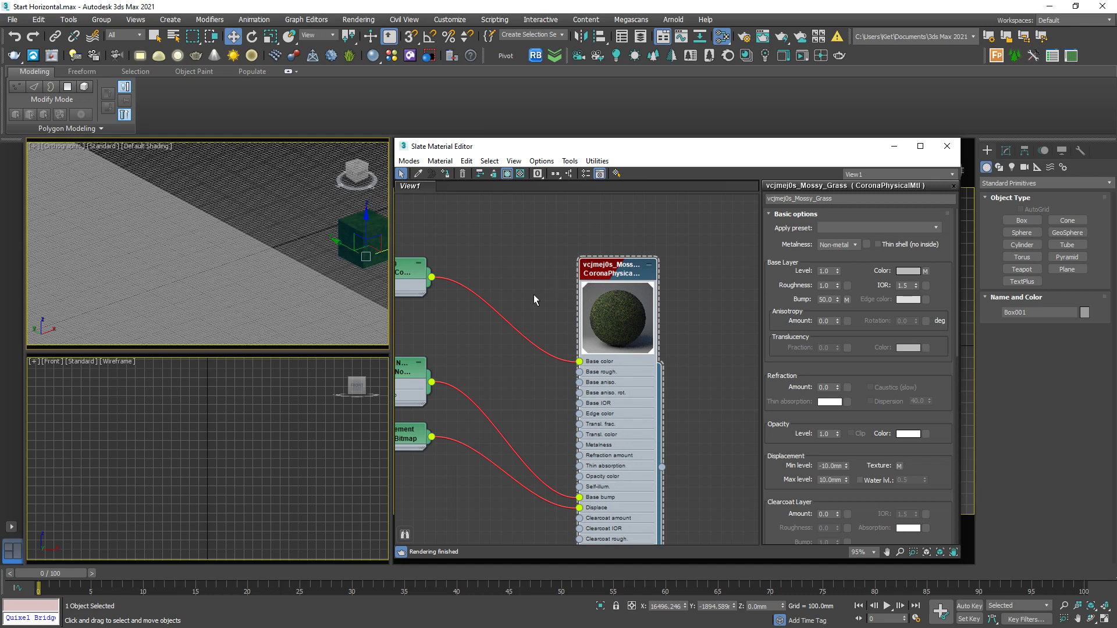
left_click(649, 265)
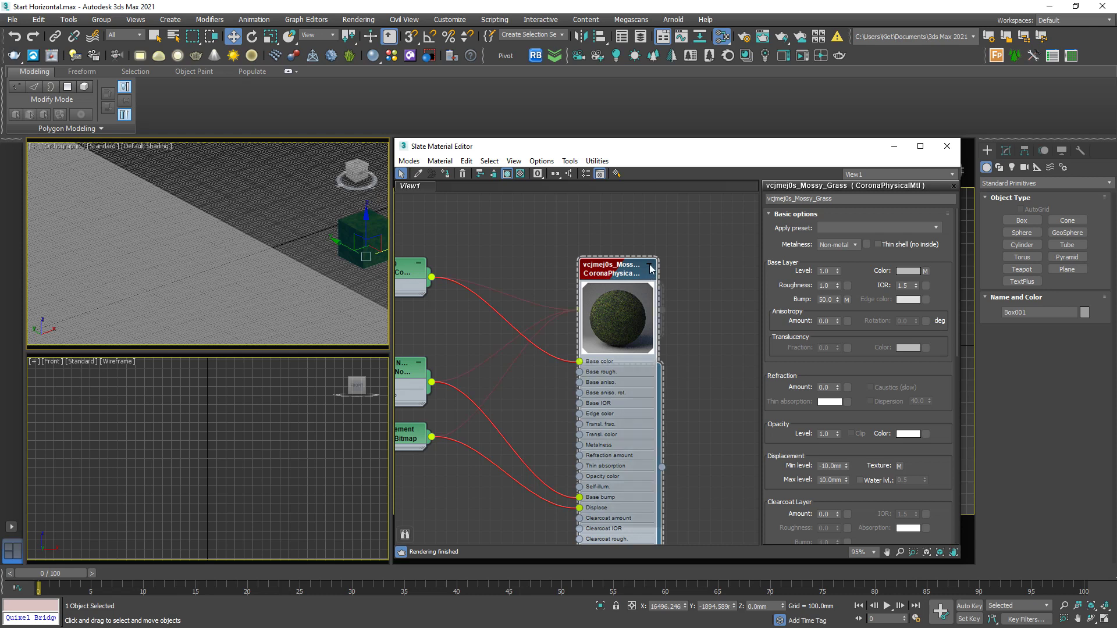
left_click(649, 265)
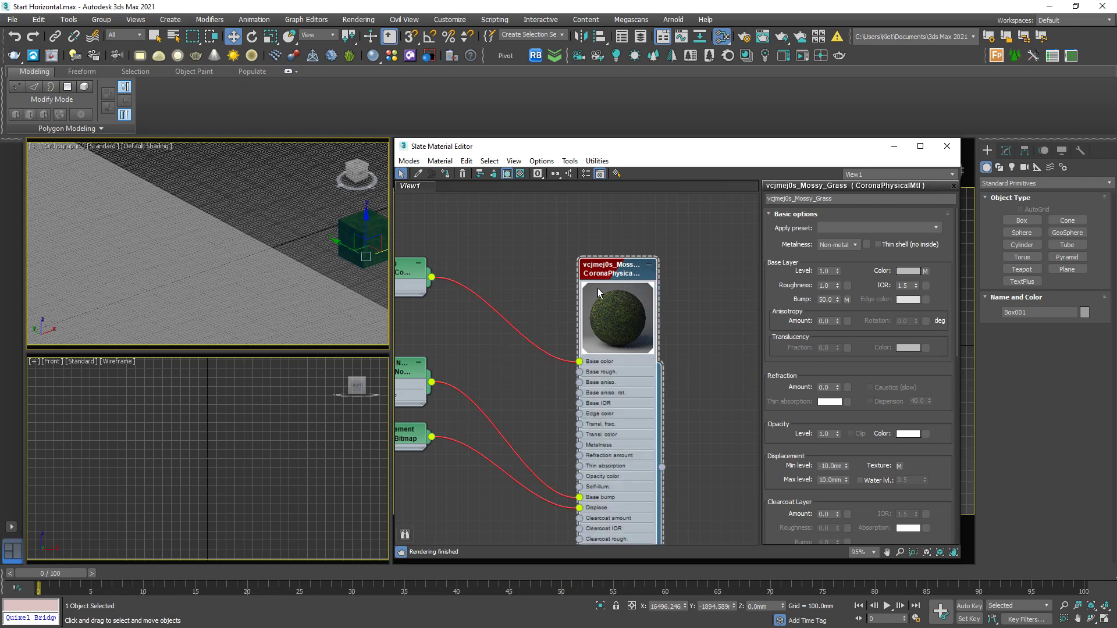
double_click(611, 318)
scroll(501, 357, "down", 2)
middle_click_drag(556, 394, 516, 363)
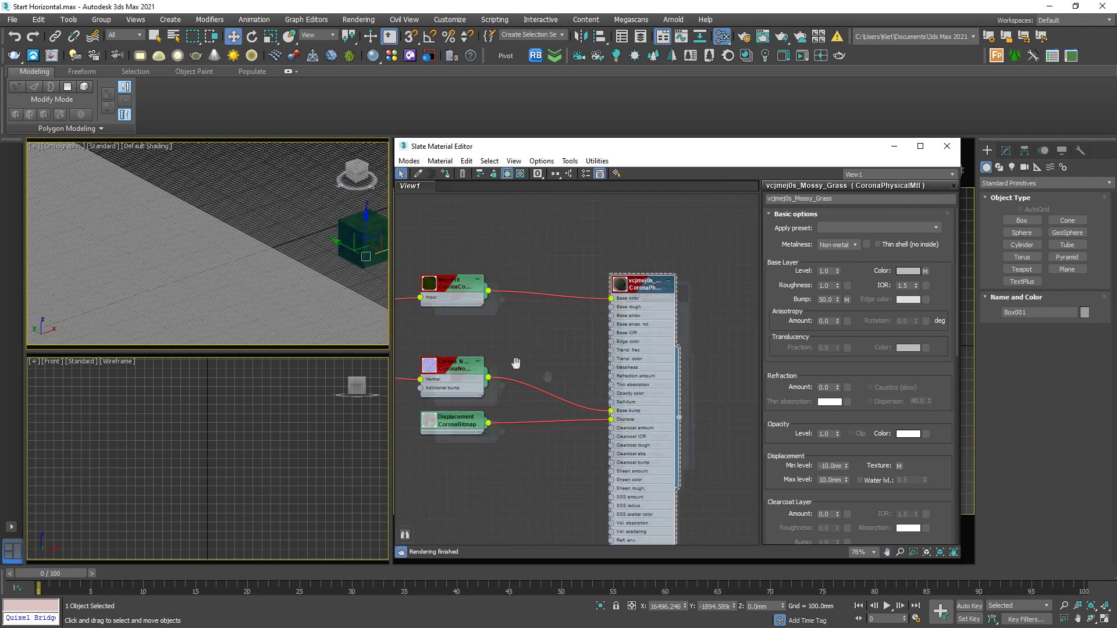
Assign the vcjmej0s_Mossy_Grass material to the ground plane and minimize the material editor
scroll(282, 304, "down", 5)
middle_click_drag(697, 361, 681, 373)
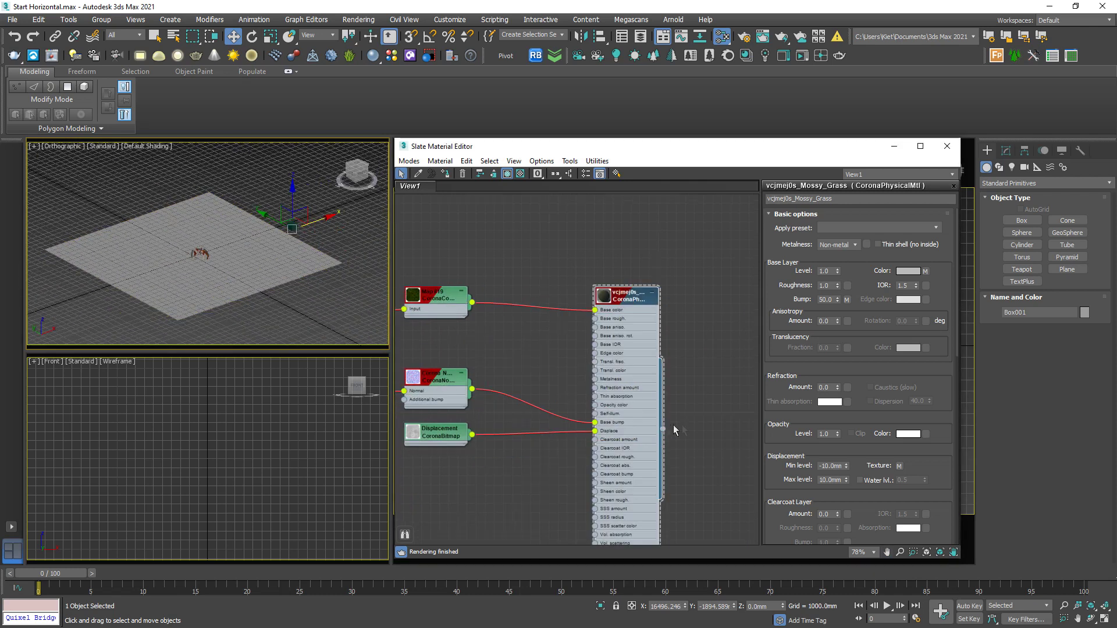
left_click_drag(663, 429, 192, 256)
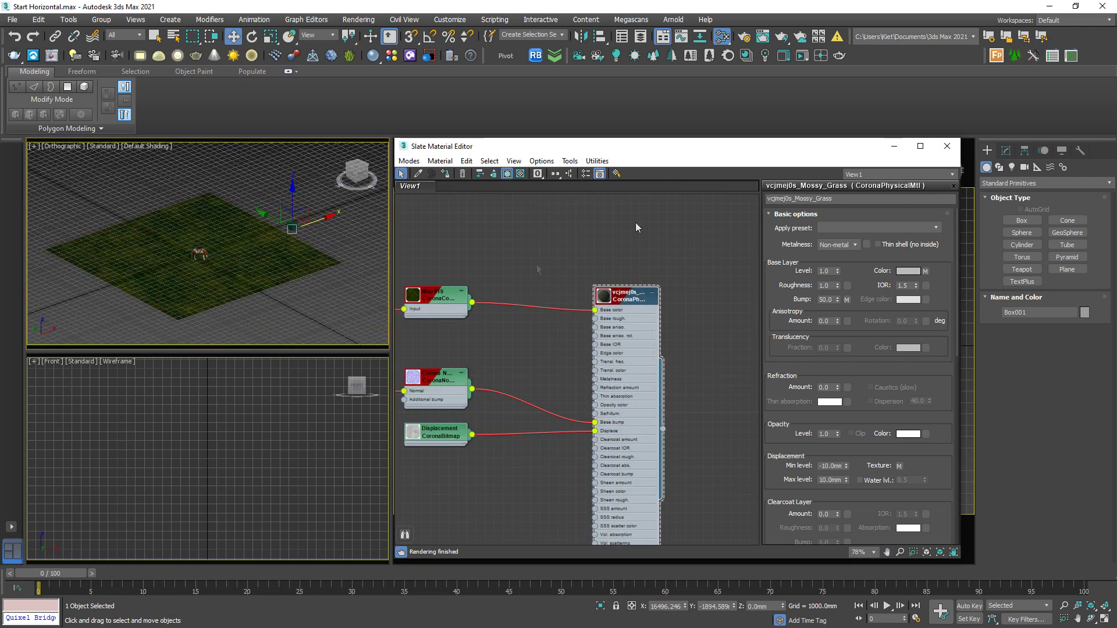
left_click(894, 146)
Change the large Top viewport to a Perspective view framing the grass plane and the horse
scroll(670, 338, "down", 3)
scroll(721, 353, "up", 2)
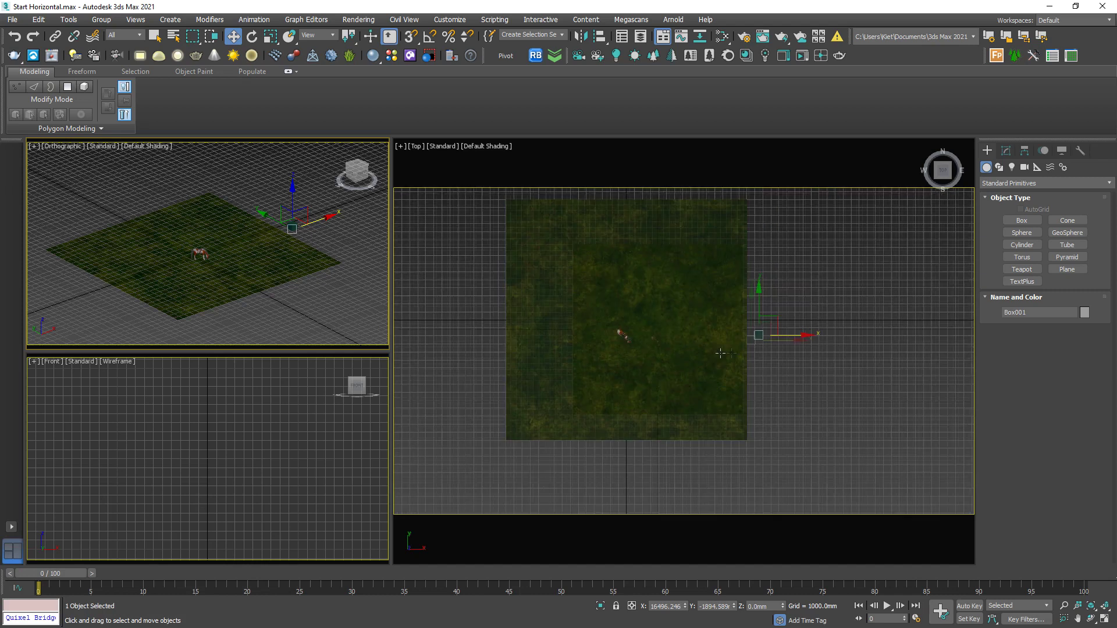
scroll(670, 343, "up", 2)
key("p")
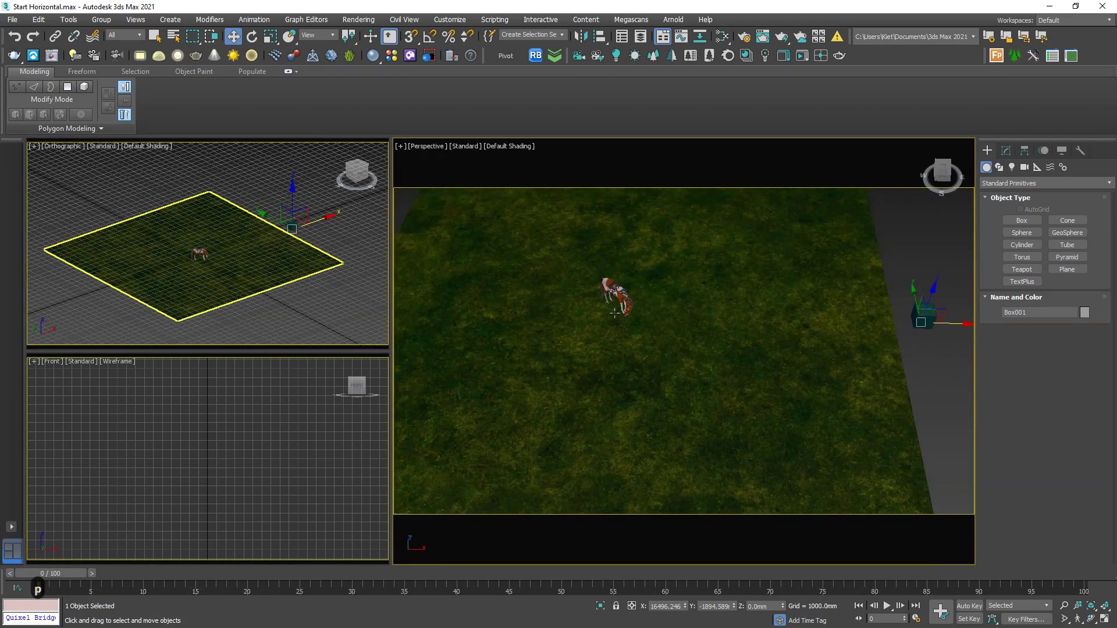
scroll(640, 323, "up", 3)
scroll(673, 337, "down", 4)
middle_click_drag(728, 349, 755, 358)
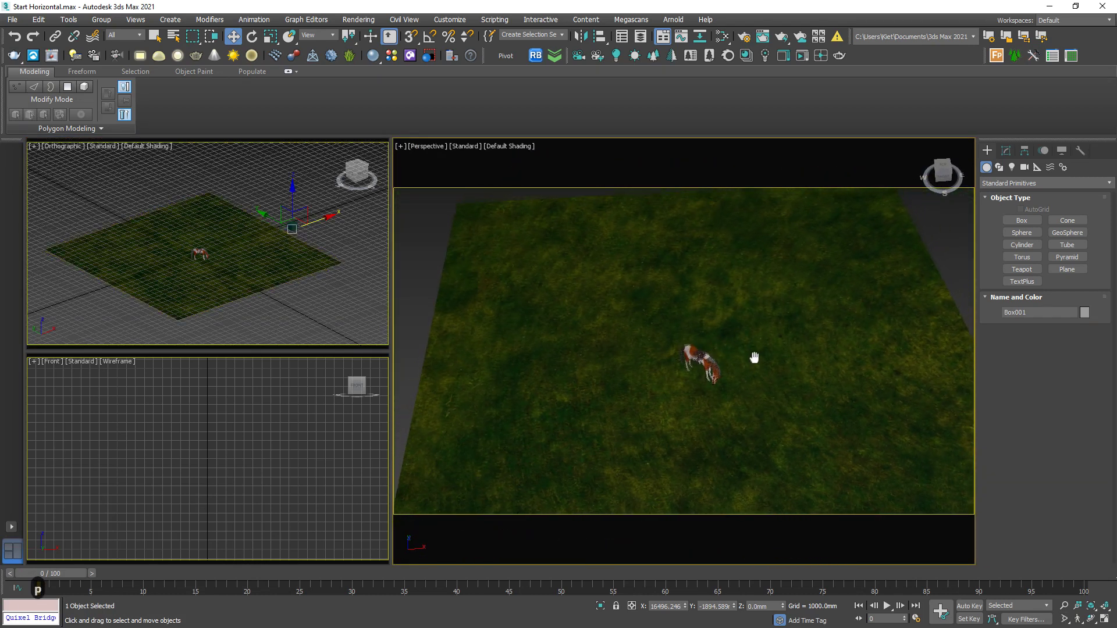
Change the small orthographic viewport to Top and compare the grass texture's scale with the horse up close
left_click(210, 265)
key("t")
scroll(208, 271, "up", 5)
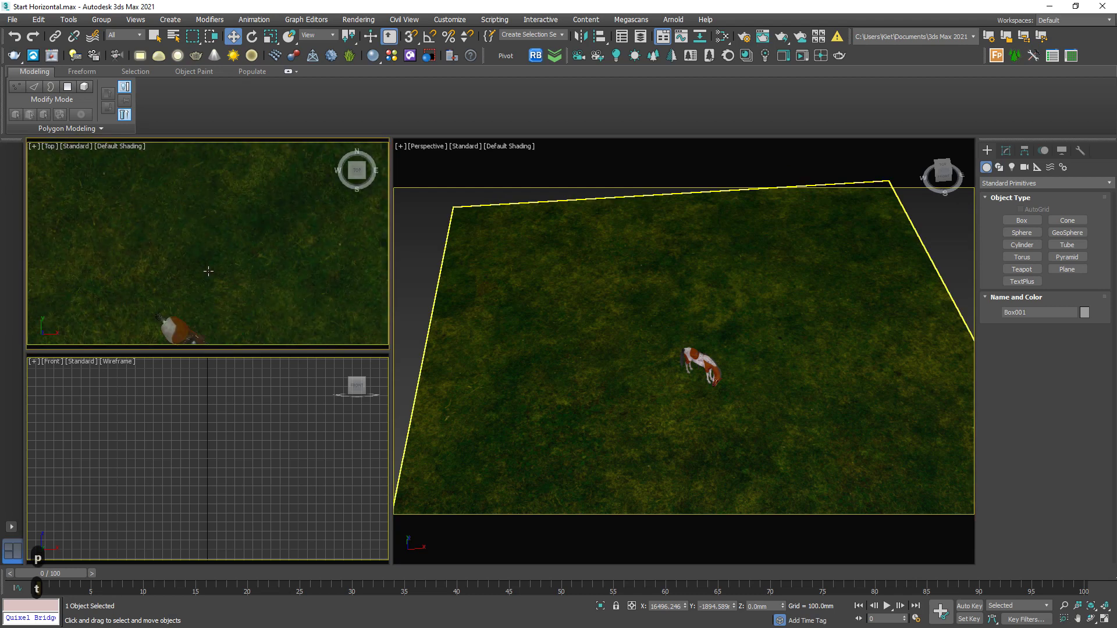
middle_click_drag(208, 271, 174, 163)
scroll(201, 264, "up", 3)
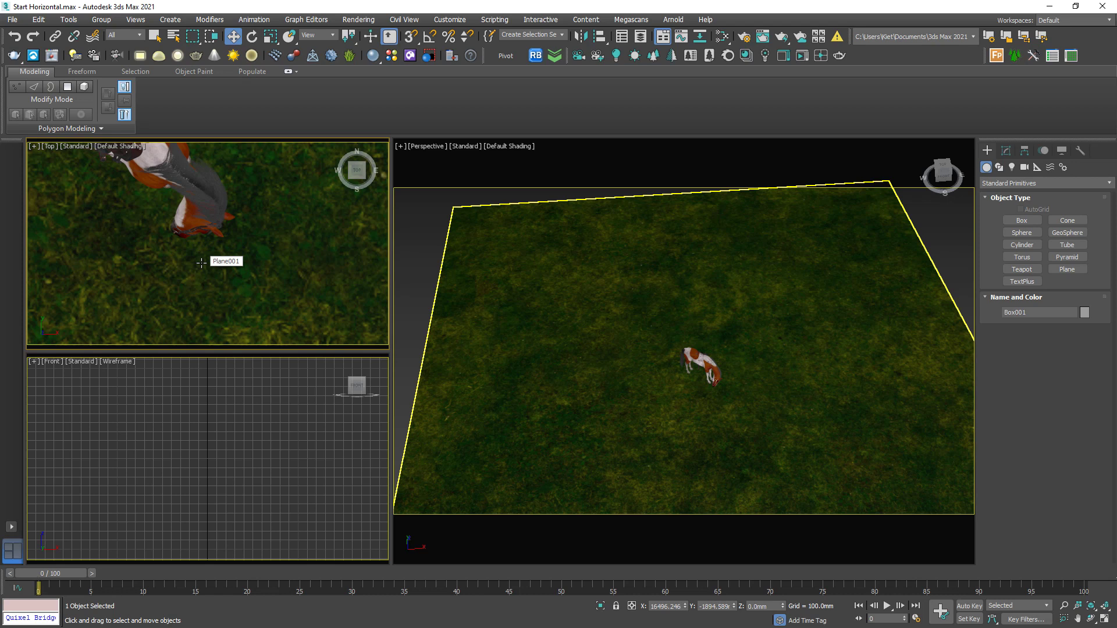
Examine the Albedo bitmap's settings in the grass material network and close the material editor
key("m")
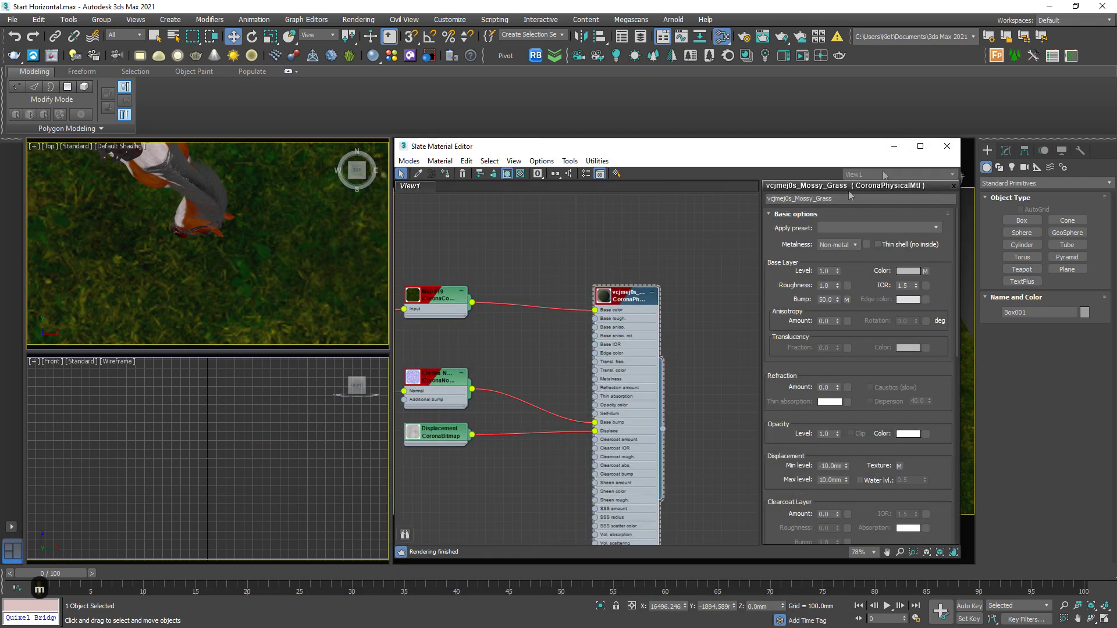
left_click(155, 36)
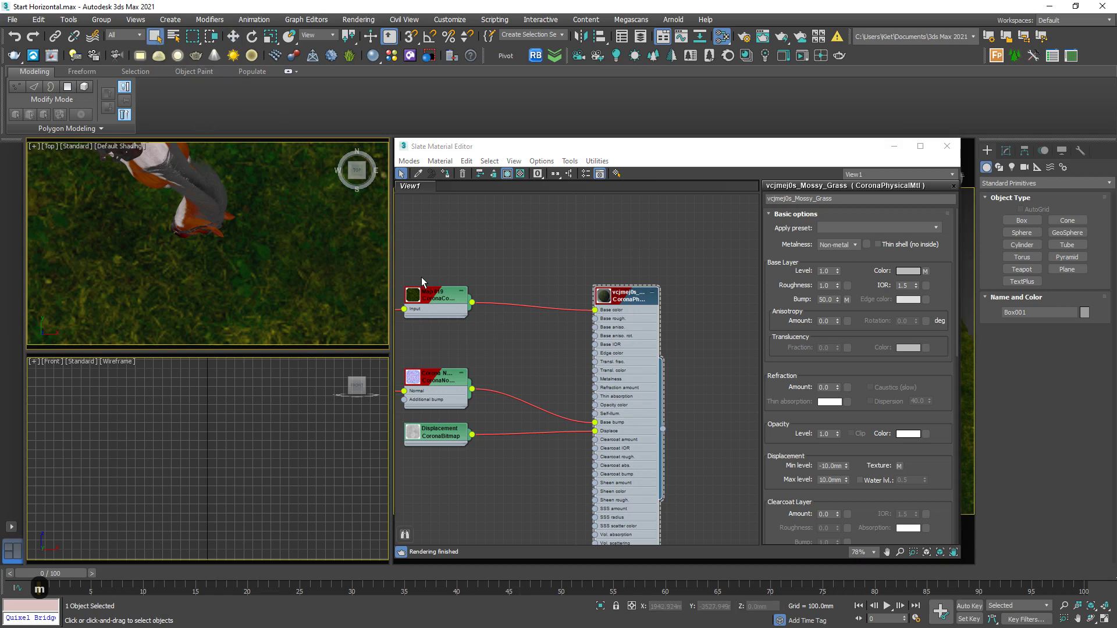
middle_click_drag(463, 309, 678, 332)
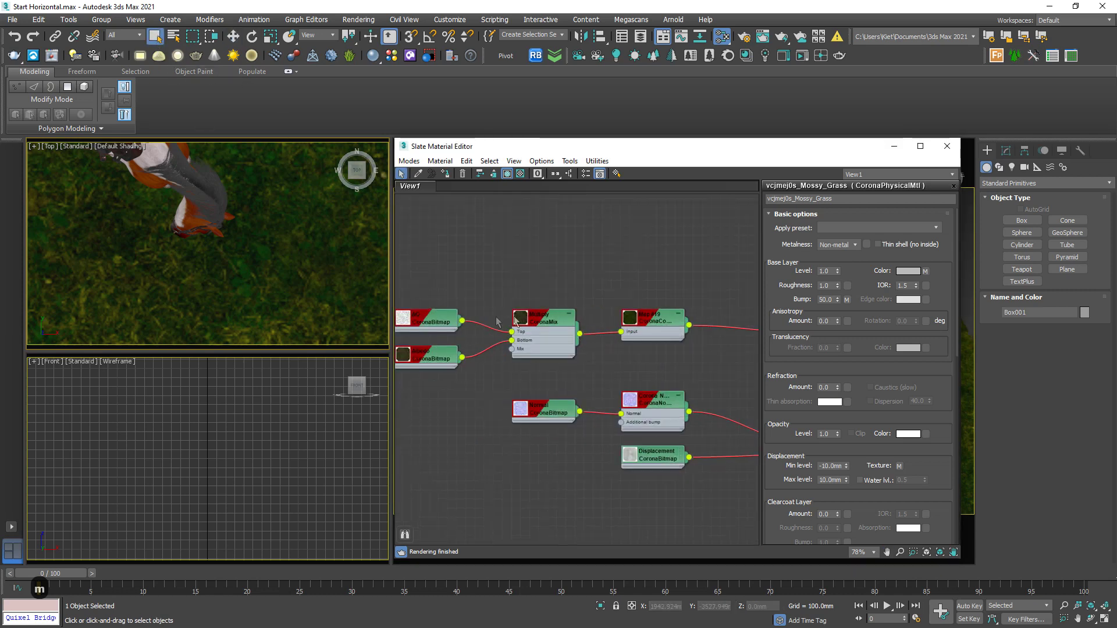
double_click(438, 361)
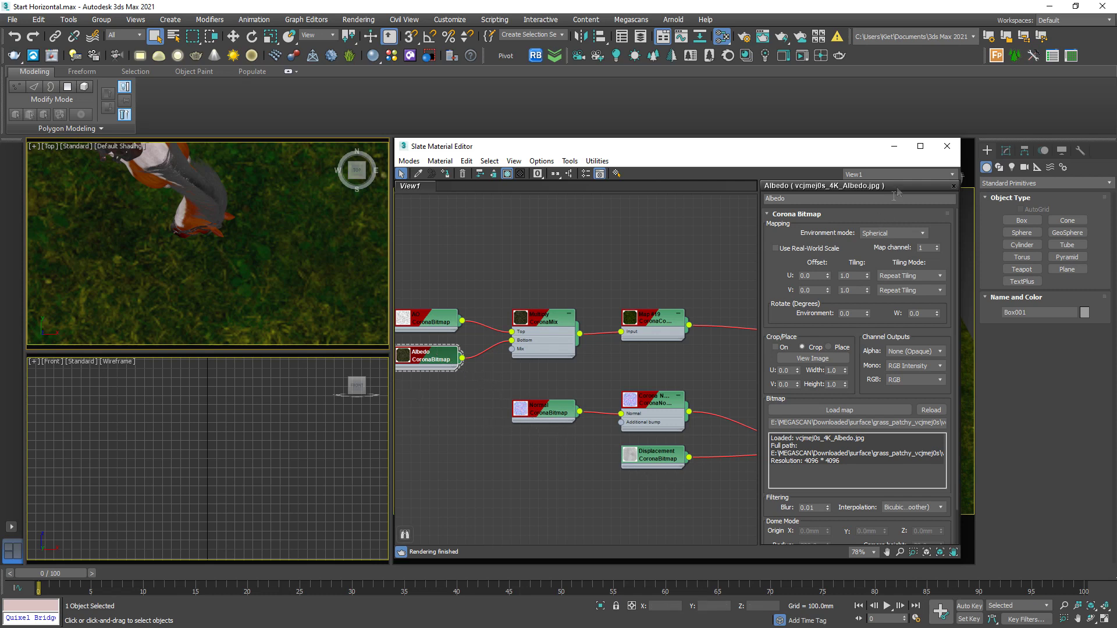
left_click(947, 146)
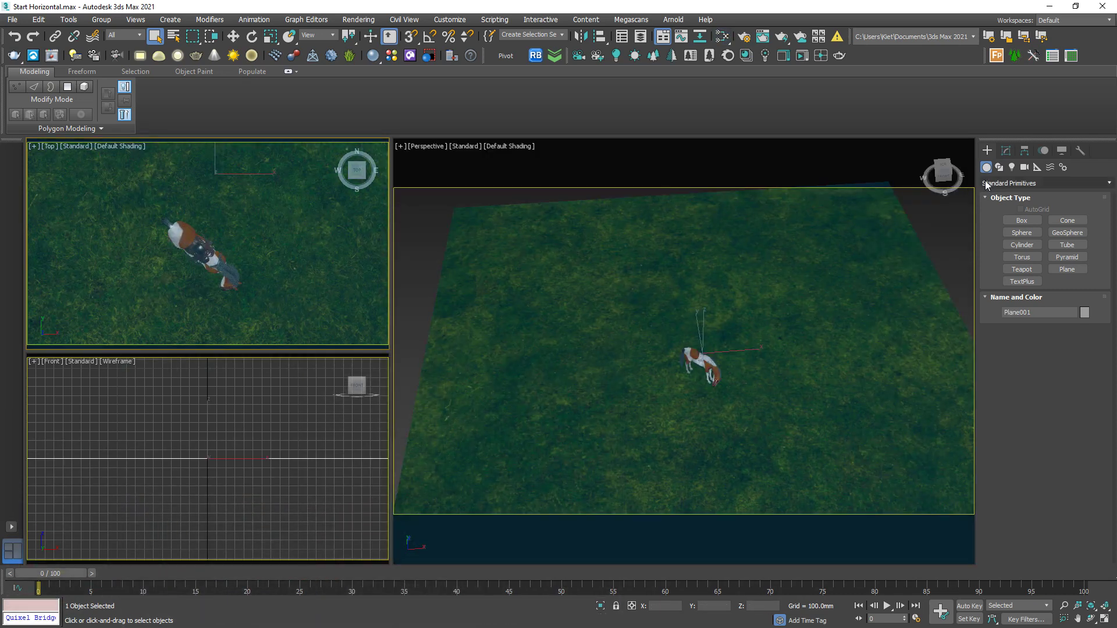
Add a UVW Map modifier to the plane and set its U, V and W Tile to 3
left_click(1006, 150)
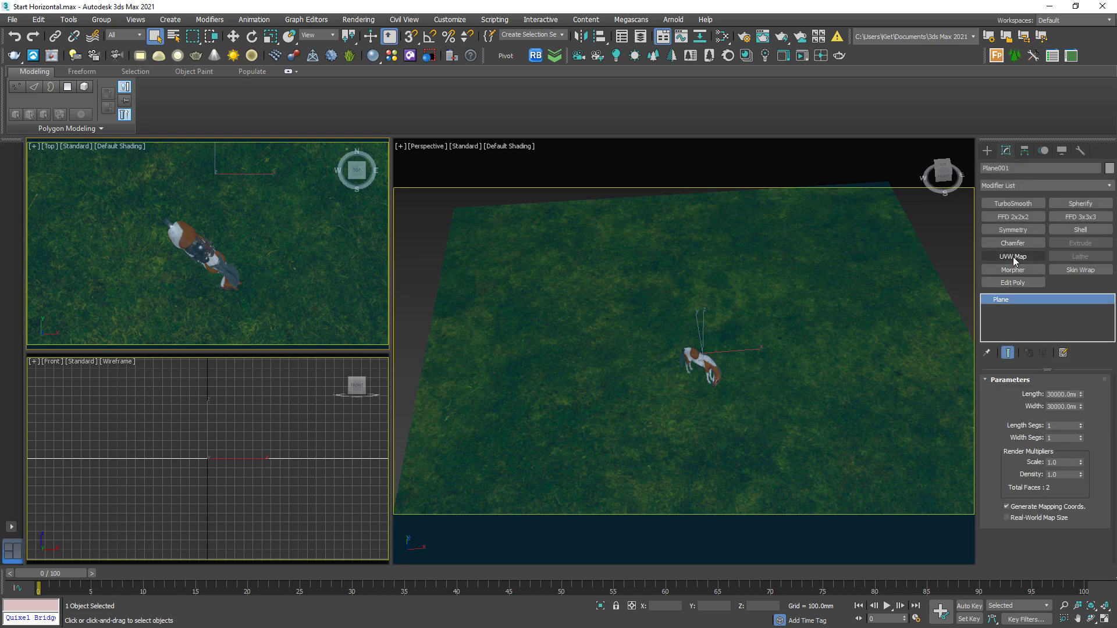
left_click(1013, 257)
double_click(1038, 523)
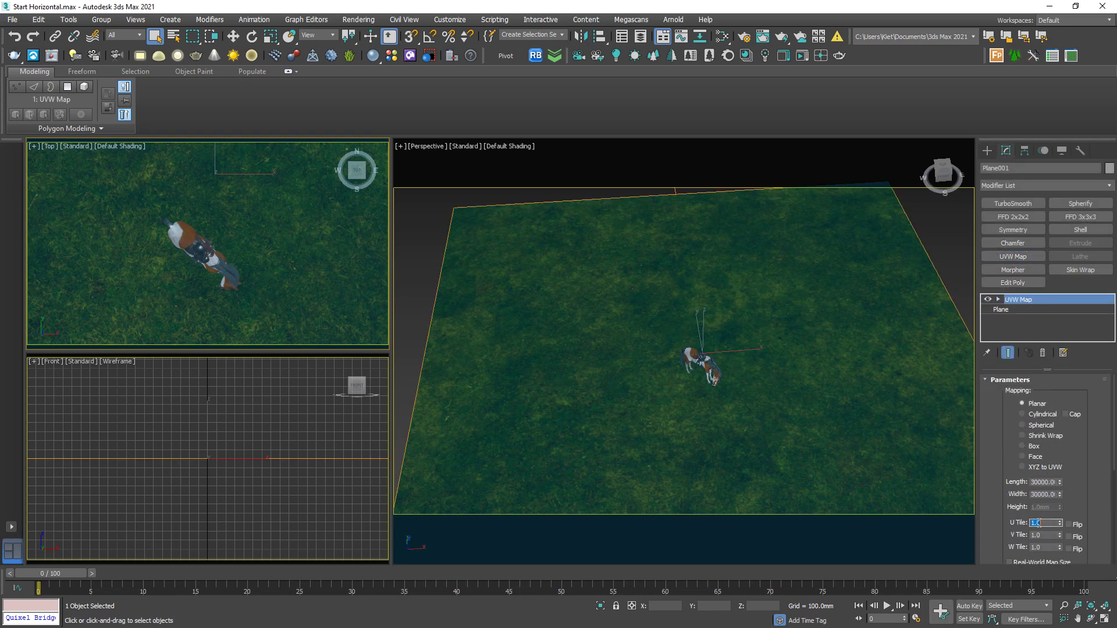
type("3")
key("Tab")
key("Tab")
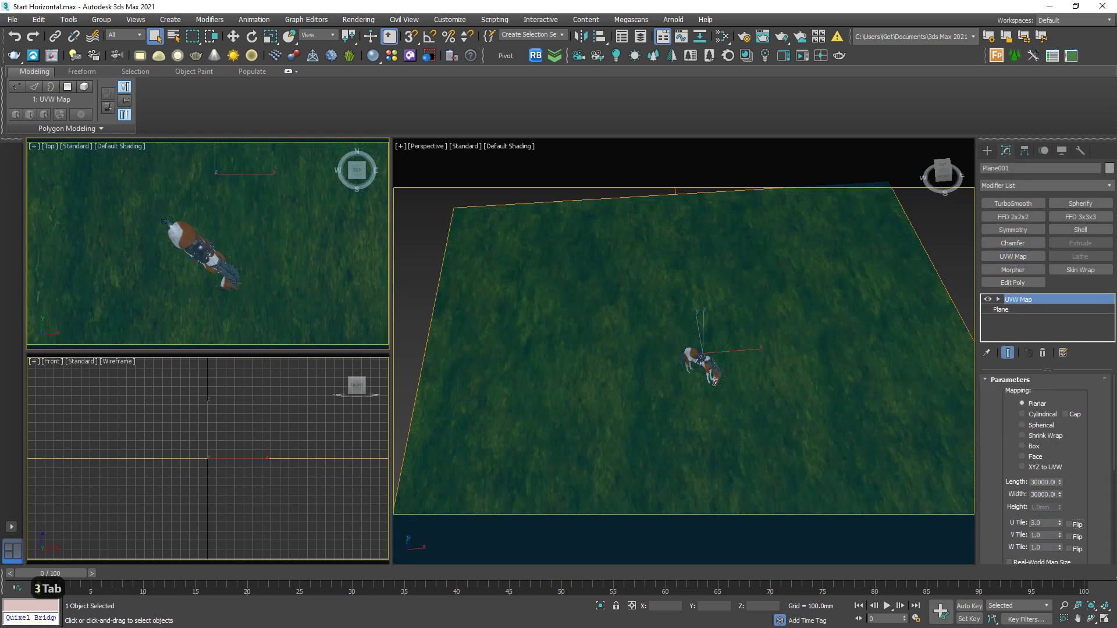
type("3")
key("Tab")
key("Tab")
type("3")
key("Return")
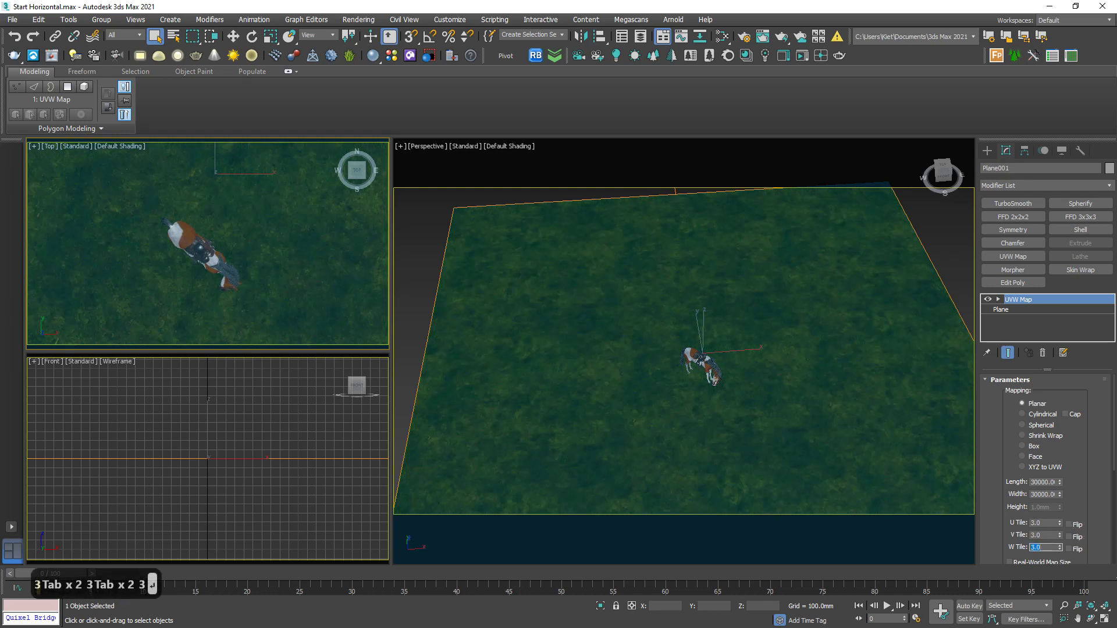
Examine the tiled grass near the horse and across the whole plane in the Top viewport, and deselect the plane
scroll(236, 198, "up", 5)
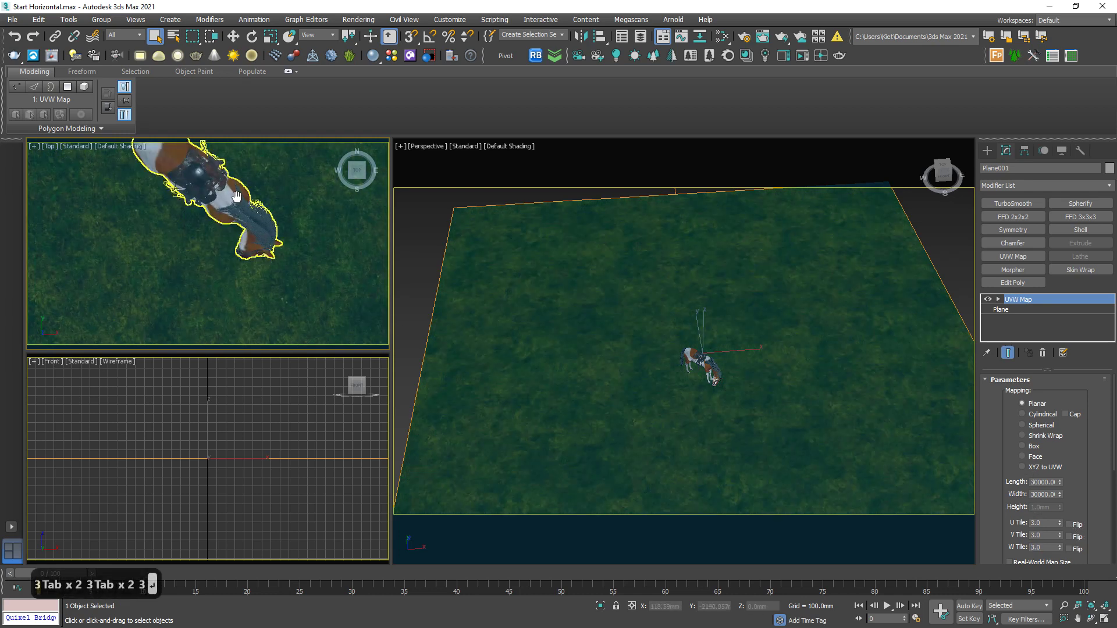
middle_click_drag(236, 197, 235, 220)
scroll(235, 219, "down", 5)
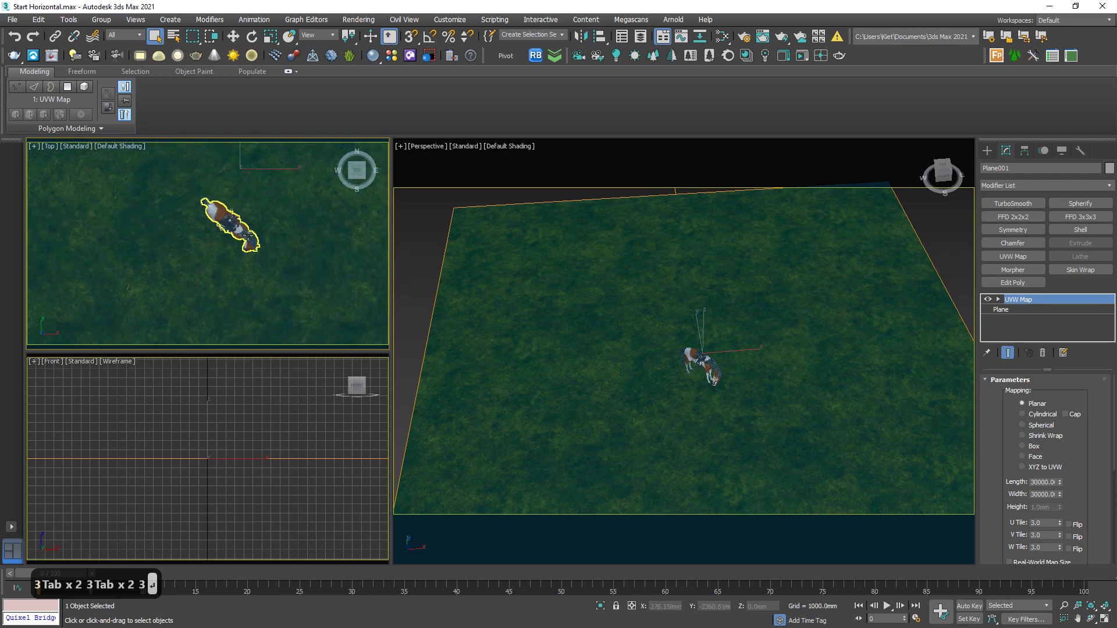
scroll(249, 244, "down", 4)
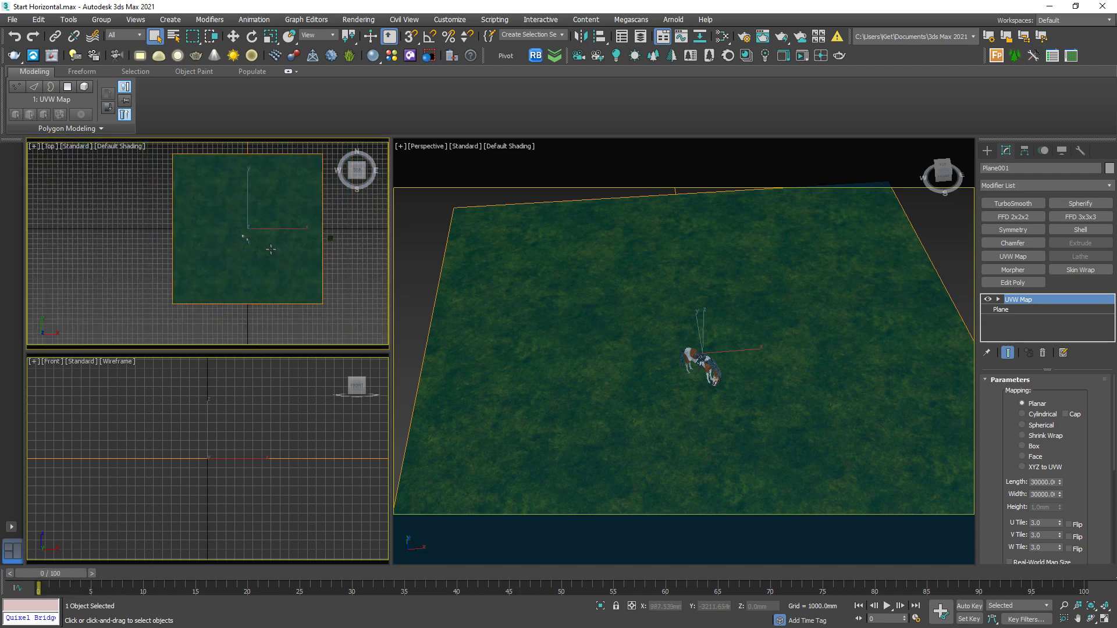
scroll(343, 245, "up", 2)
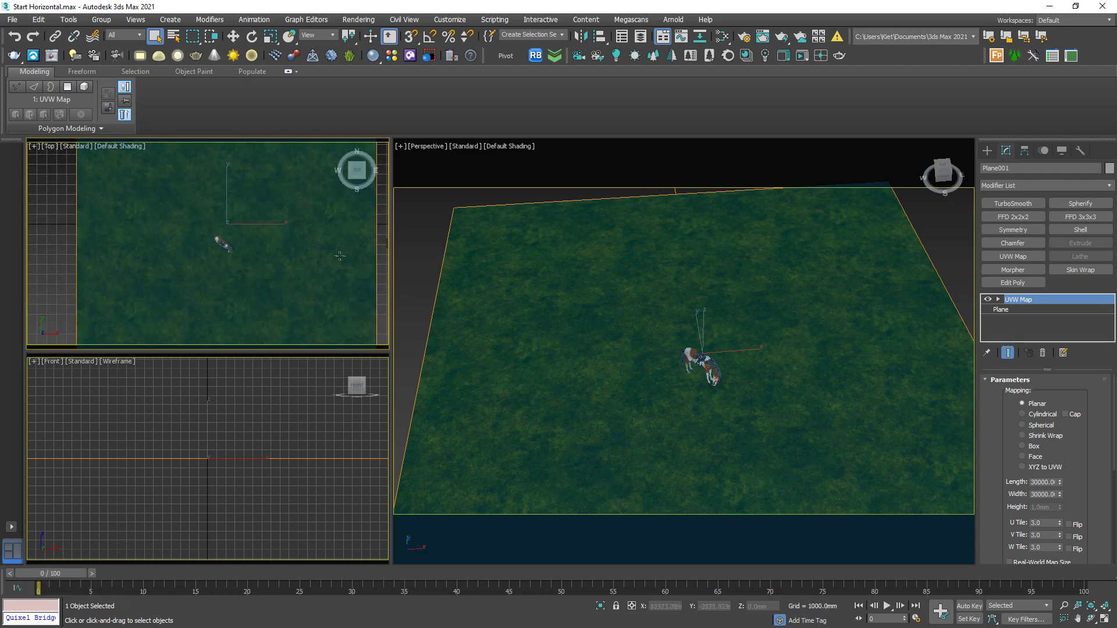
left_click(383, 279)
key("ctrl+2")
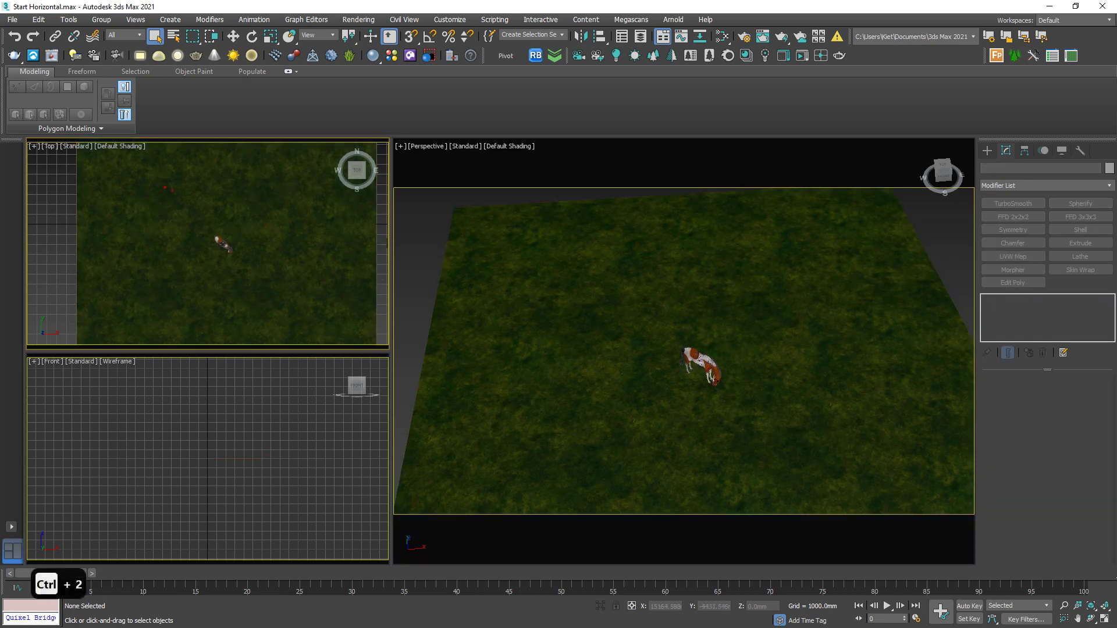
left_click_drag(149, 179, 185, 191)
mouse_move(269, 173)
left_mouse_down()
mouse_move(242, 186)
mouse_move(276, 195)
left_mouse_up()
left_click_drag(193, 258, 192, 306)
left_click_drag(284, 274, 281, 304)
key("Escape")
key("Escape")
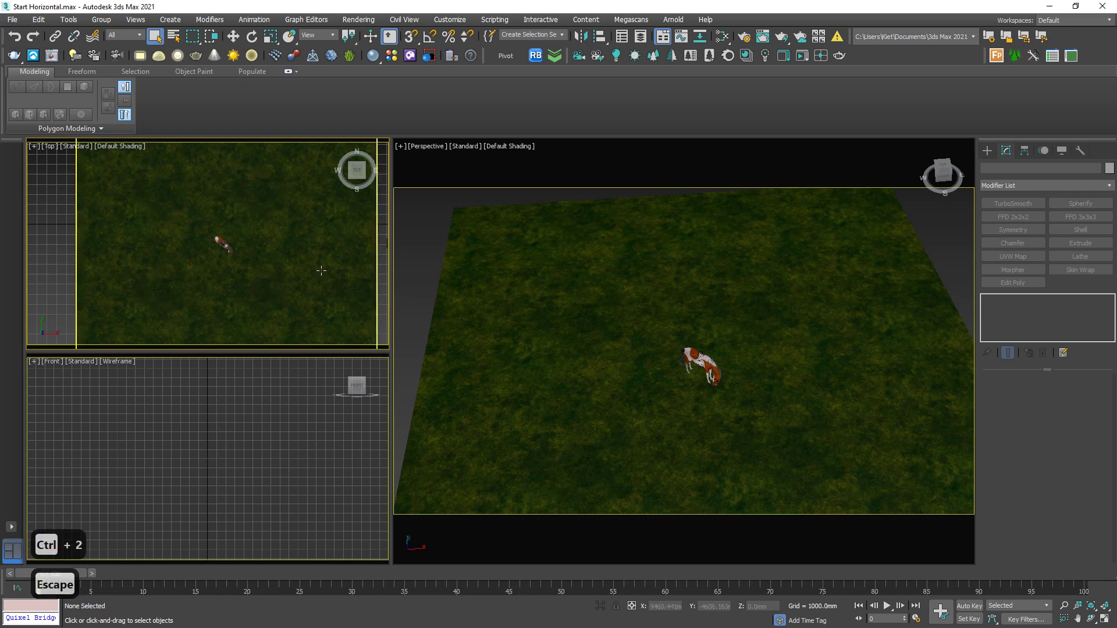
Insert a CoronaUvwRandomizer map between the color correction map and the mossy grass material's Base color in the material network
key("m")
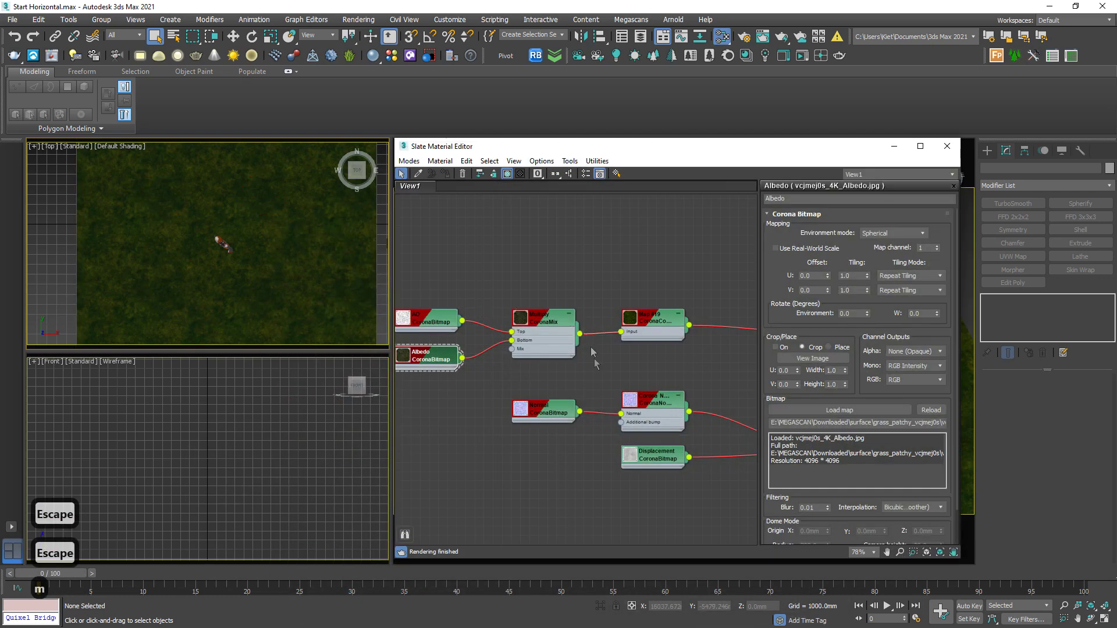
middle_click_drag(612, 337, 445, 359)
left_click_drag(445, 354, 482, 282)
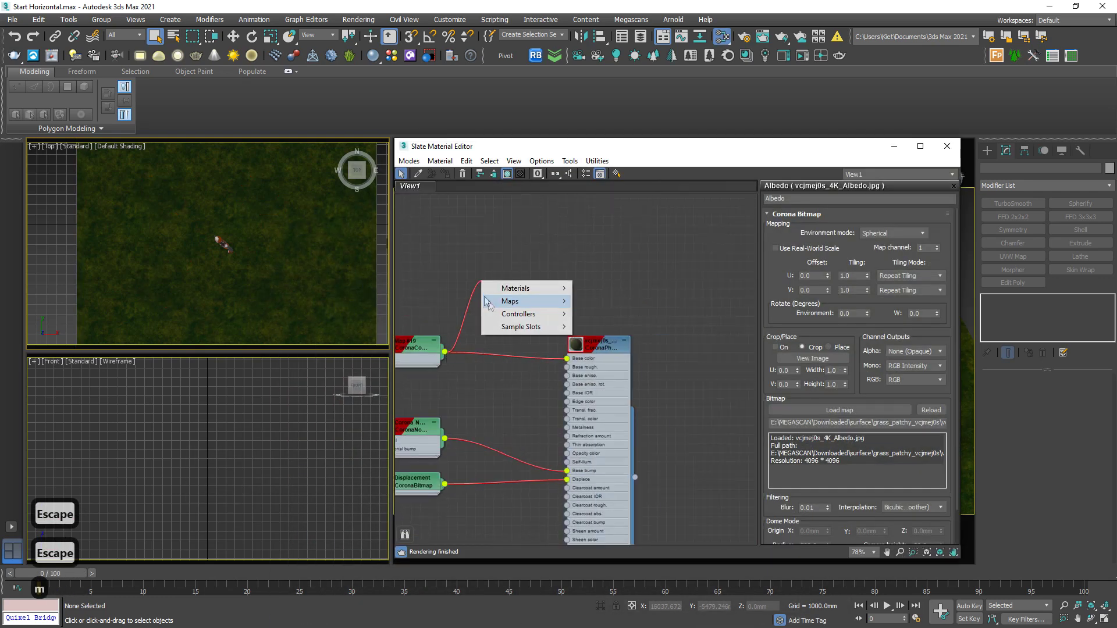
mouse_move(523, 301)
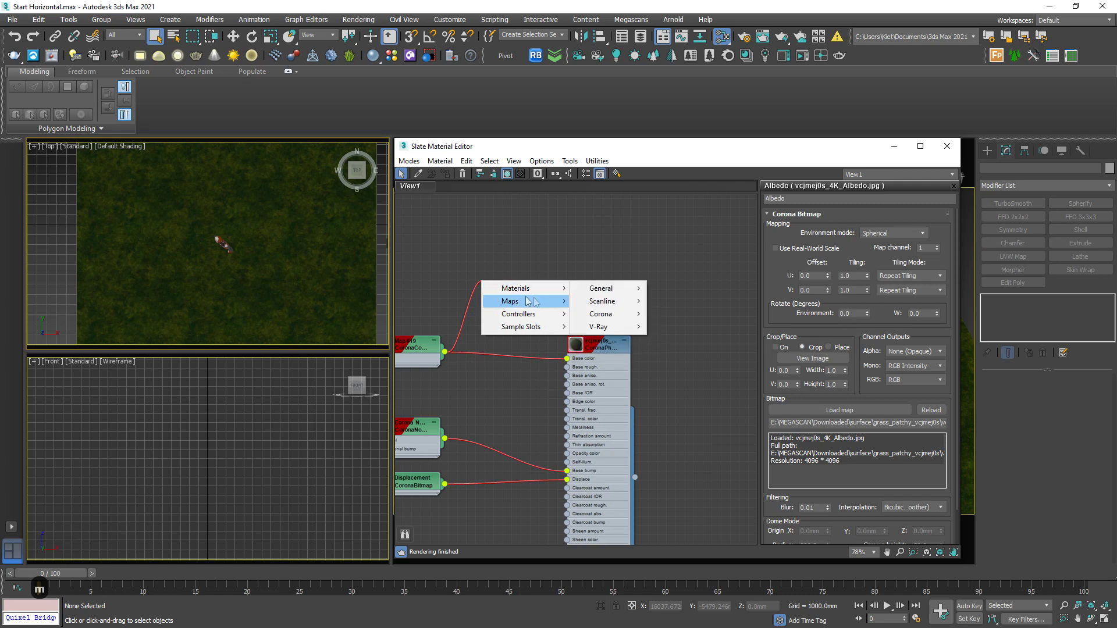
mouse_move(605, 327)
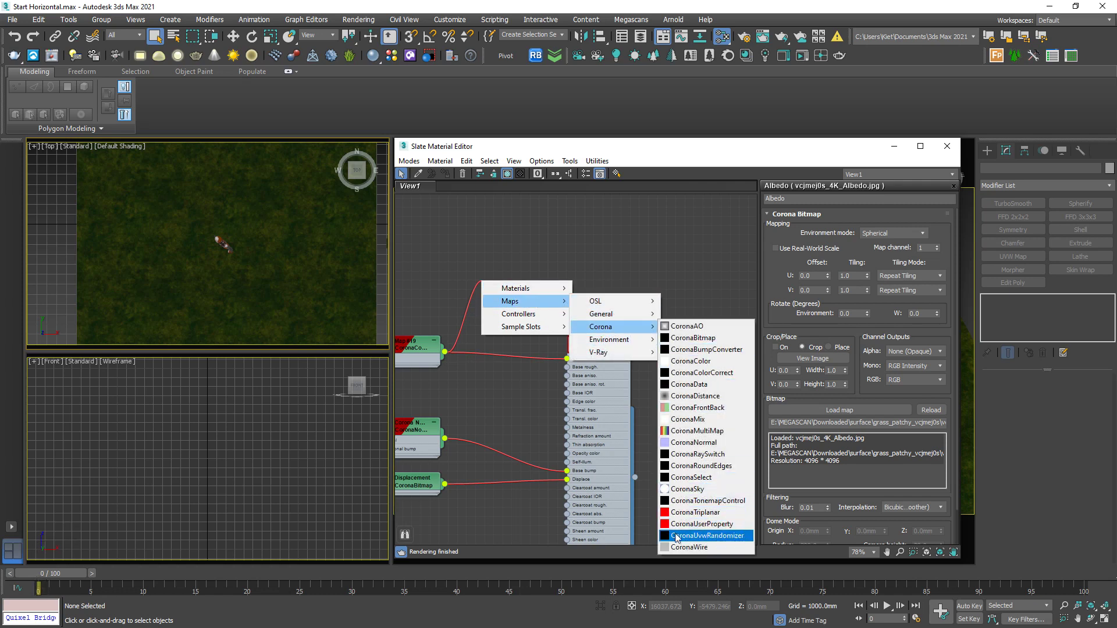
left_click(707, 535)
middle_click_drag(473, 222, 428, 169)
left_click_drag(549, 285, 595, 285)
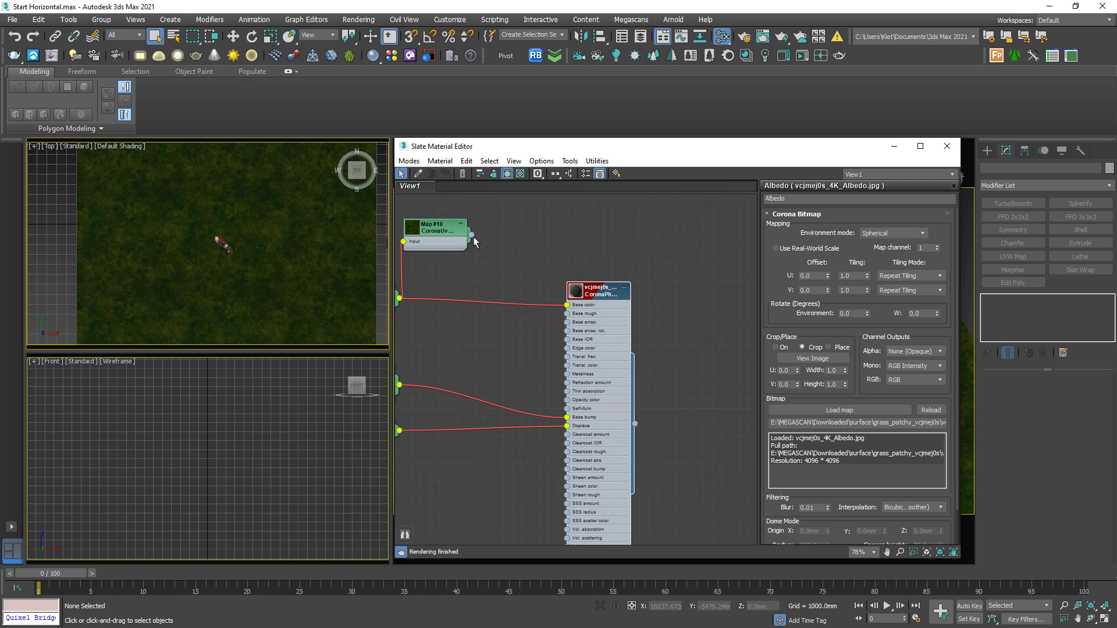
left_click_drag(443, 229, 486, 274)
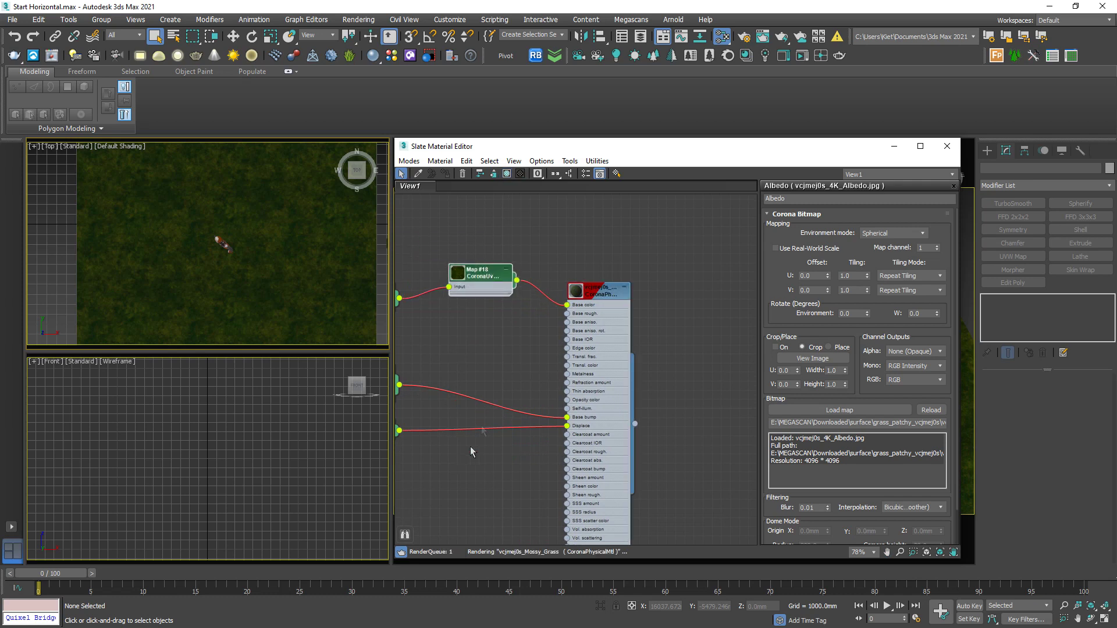
Disconnect the normal and displacement maps from the grass material's Base bump and Displace inputs
middle_click_drag(464, 361, 534, 317)
left_click_drag(563, 328, 533, 447)
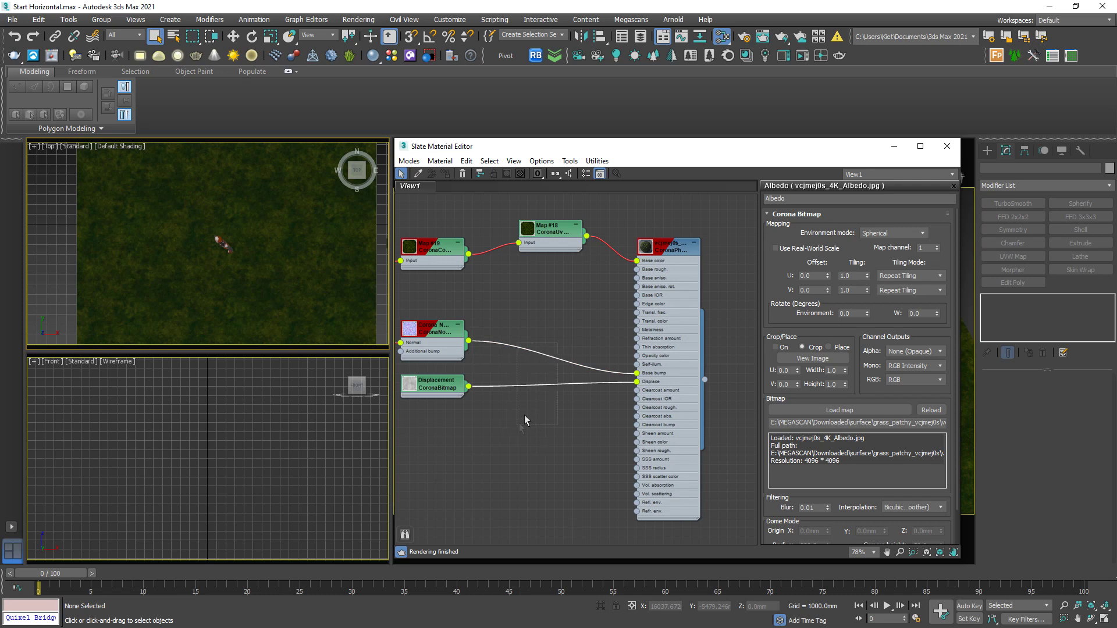
key("Delete")
middle_click_drag(511, 371, 501, 430)
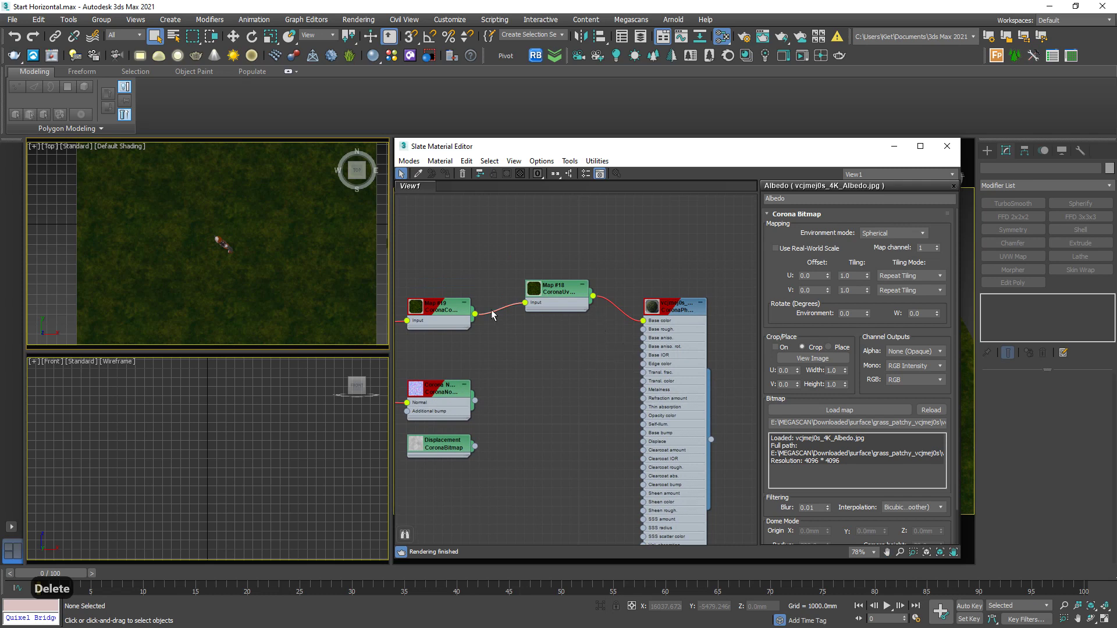
Set the UvwRandomizer's upper limits to 10 for U offset, 10 for V offset and 359 for W rotation
double_click(547, 296)
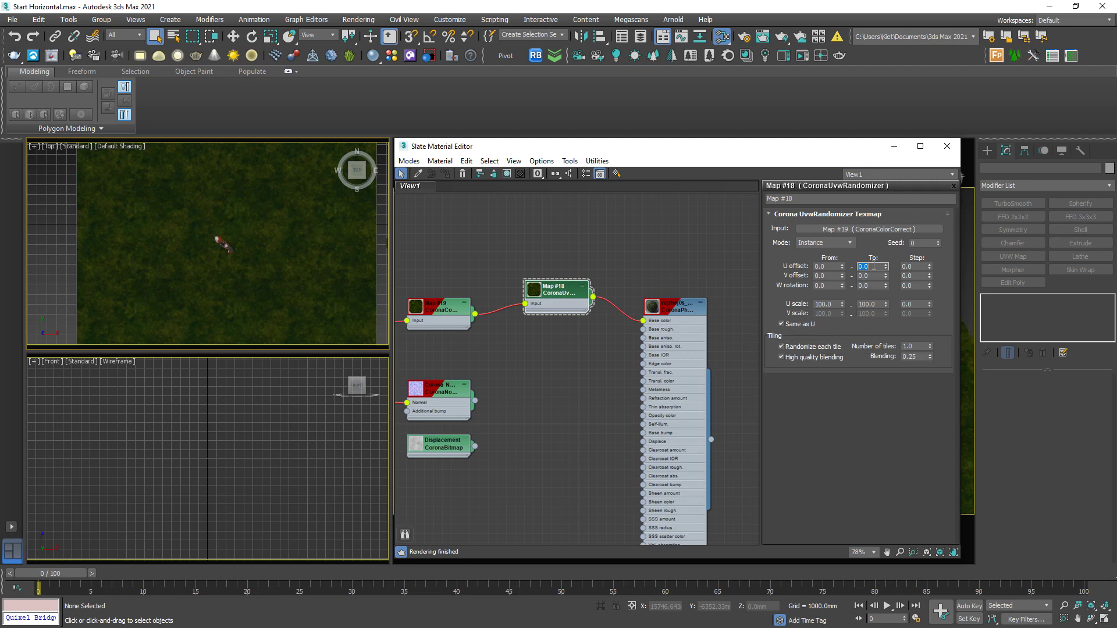
type("10")
key("Tab")
key("Tab")
key("Tab")
type("10")
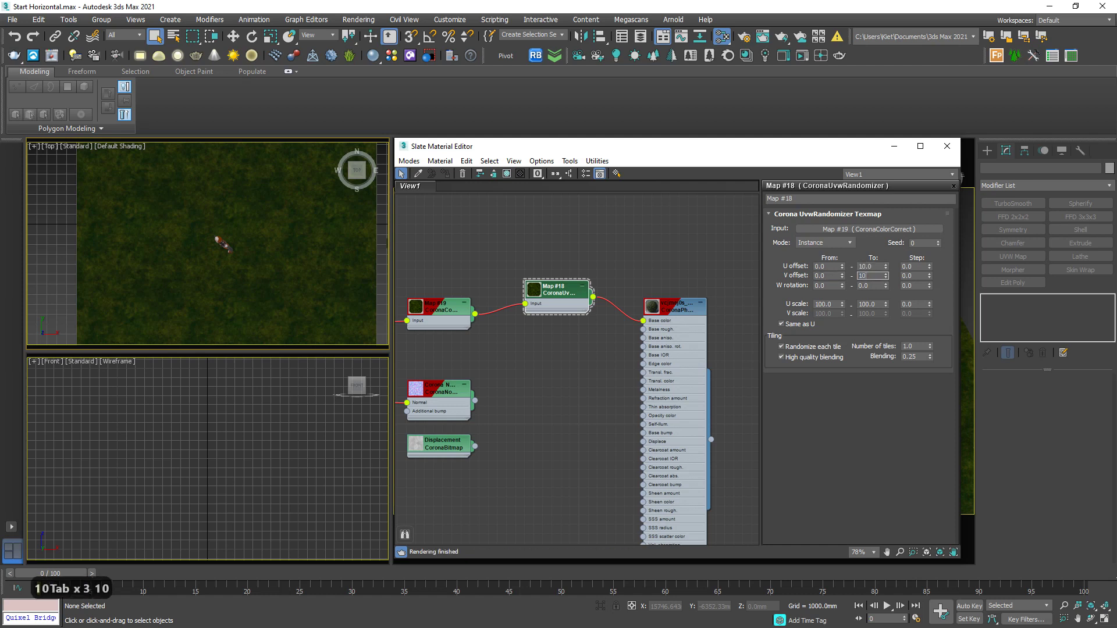
key("Tab")
key("Tab")
key("Tab")
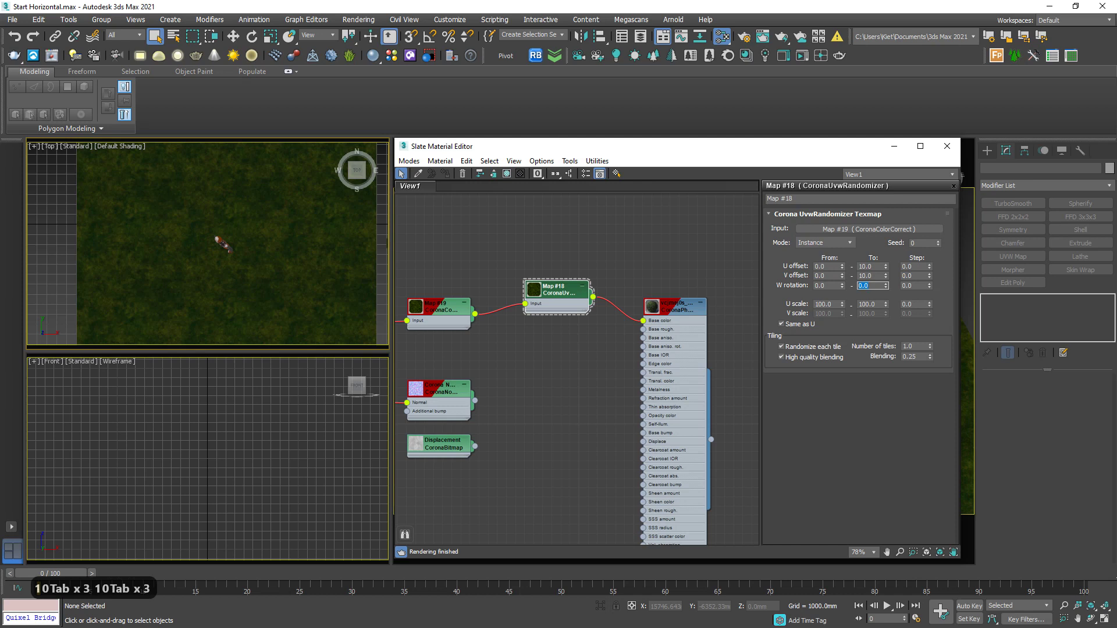
type("359")
key("Return")
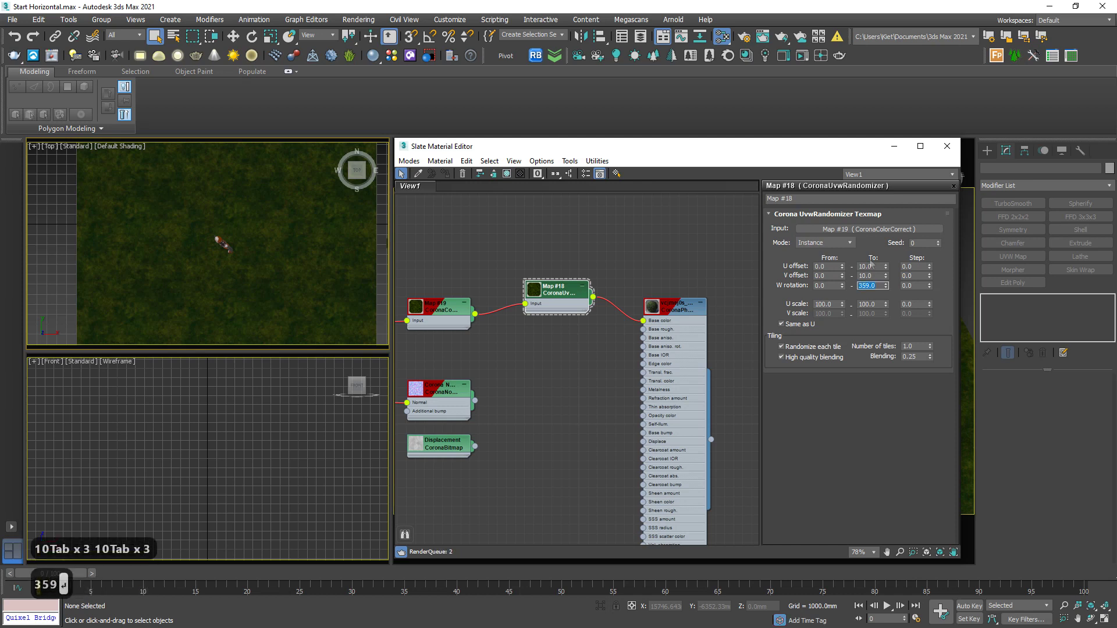
left_click(866, 304)
Set Corona's tone mapping in the render setup to Highlight compress 999 and Contrast 4
left_click(169, 490)
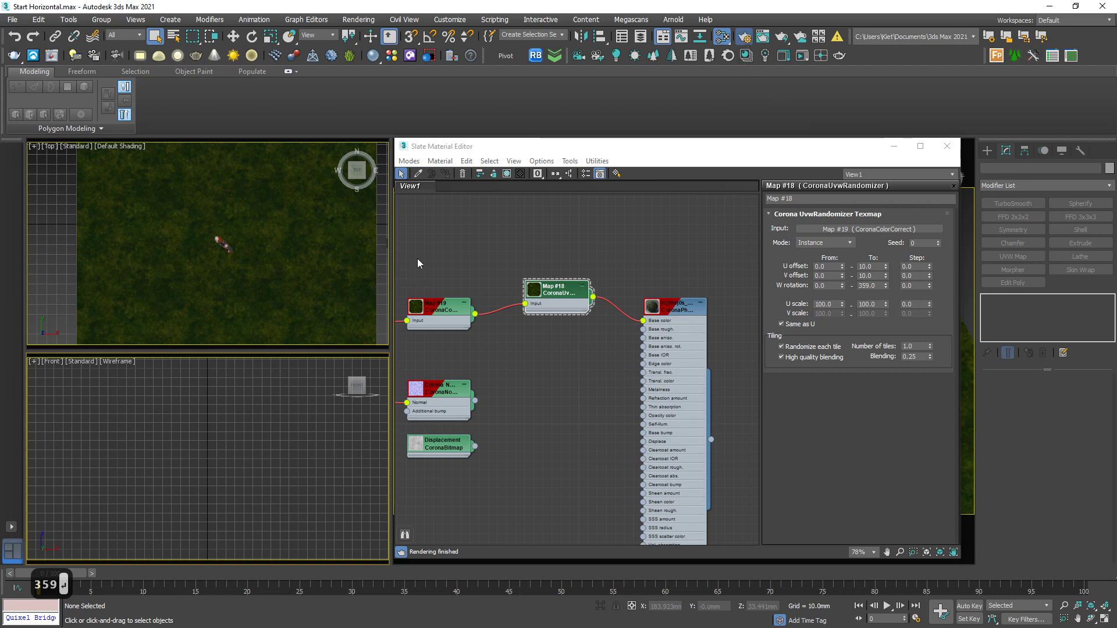
key("F10")
left_click(504, 226)
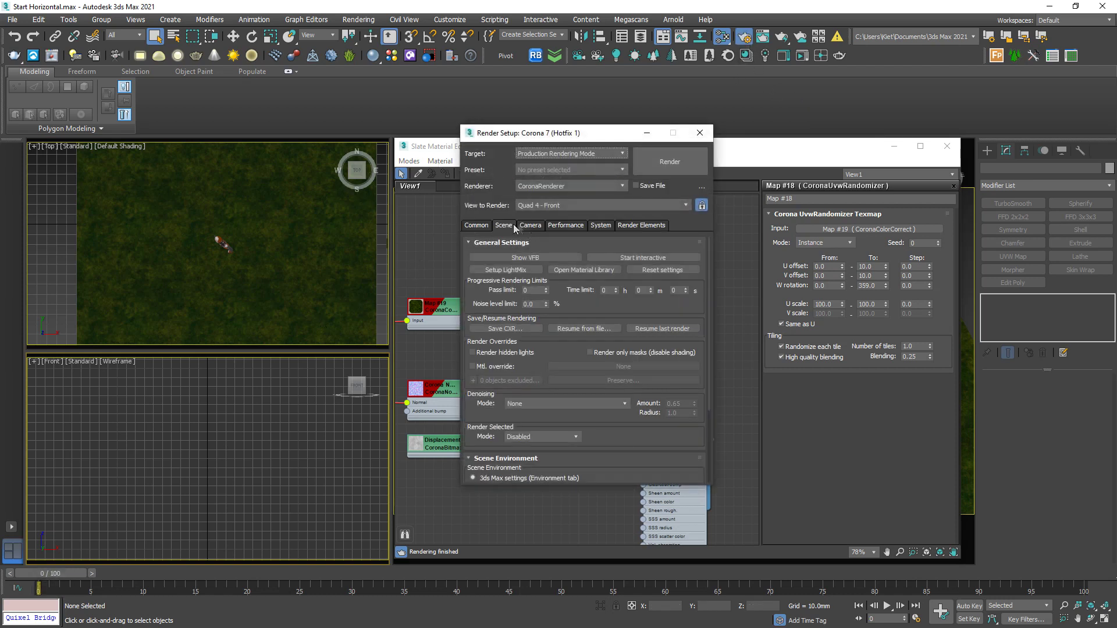
left_click(528, 226)
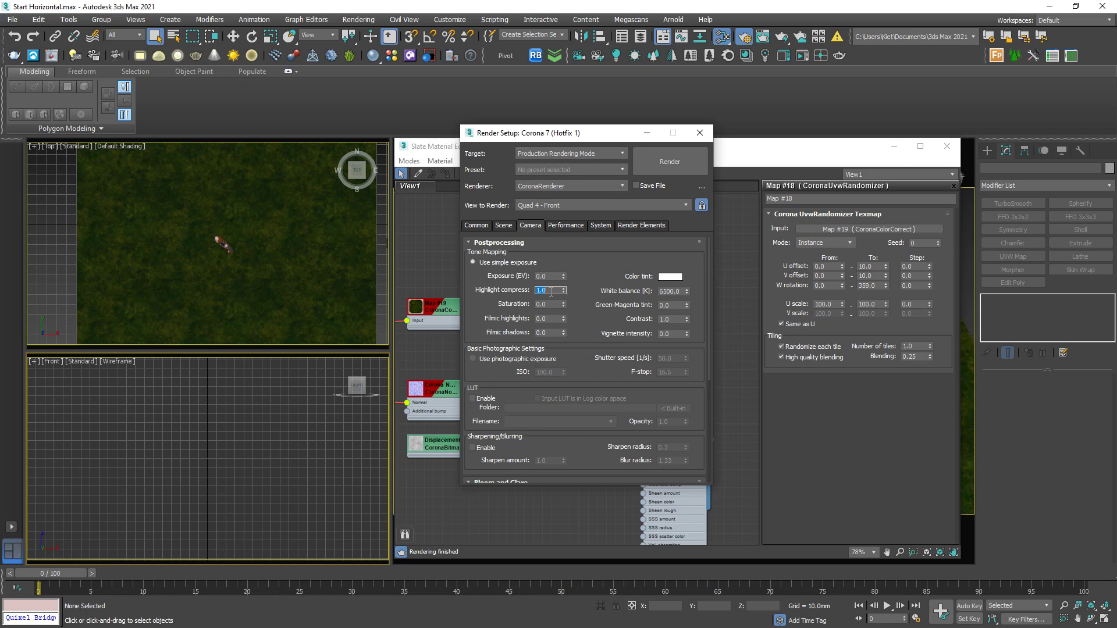
type("99")
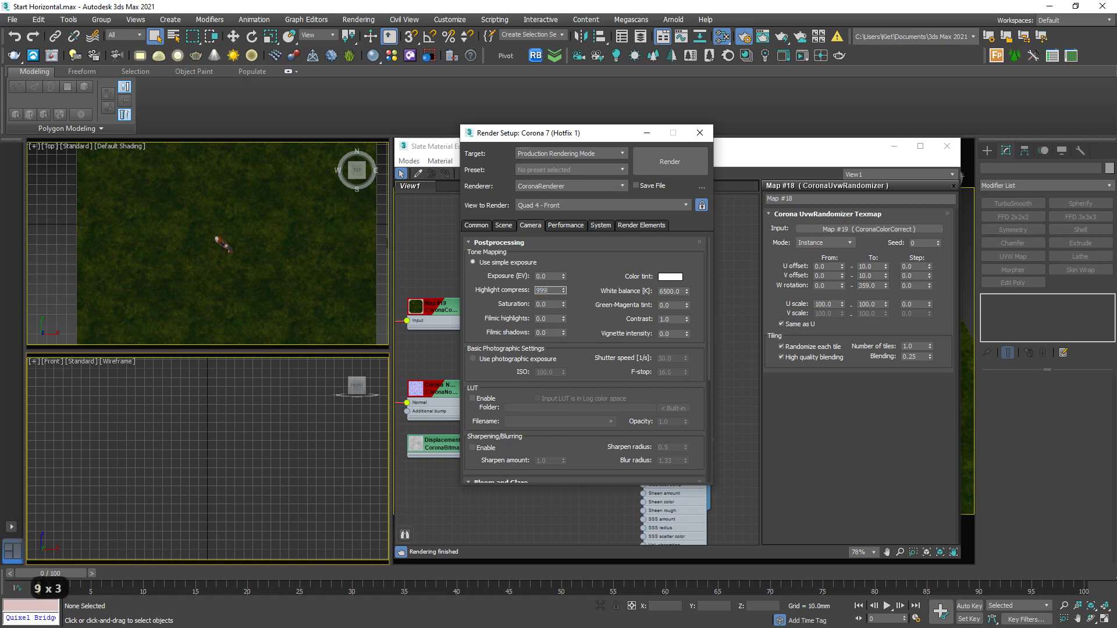
type("9")
key("Return")
left_click(671, 320)
type("4")
key("Return")
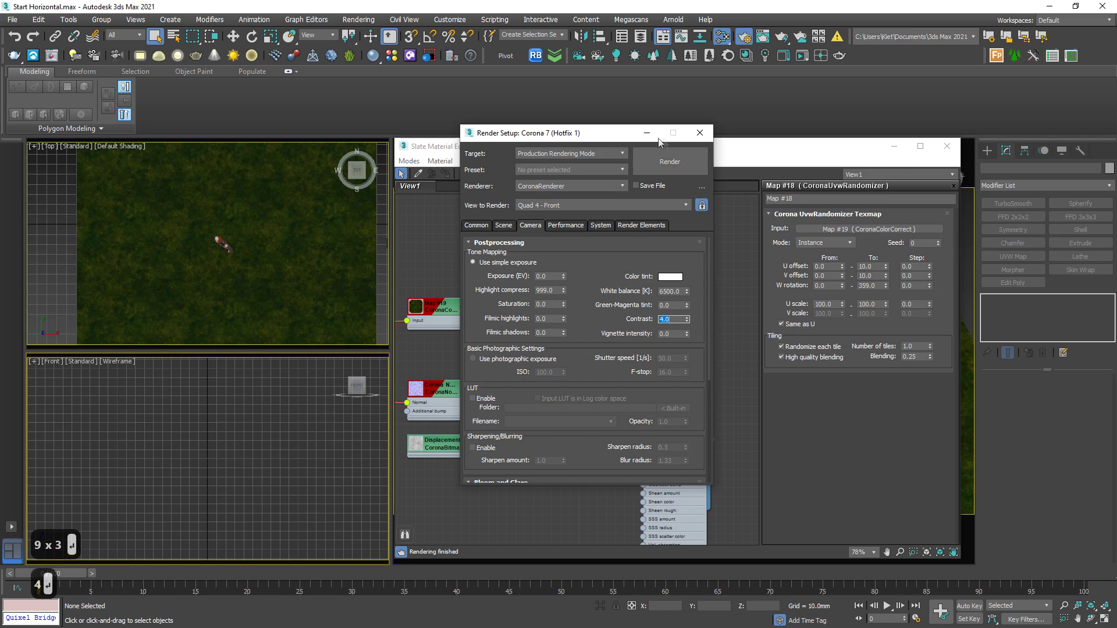
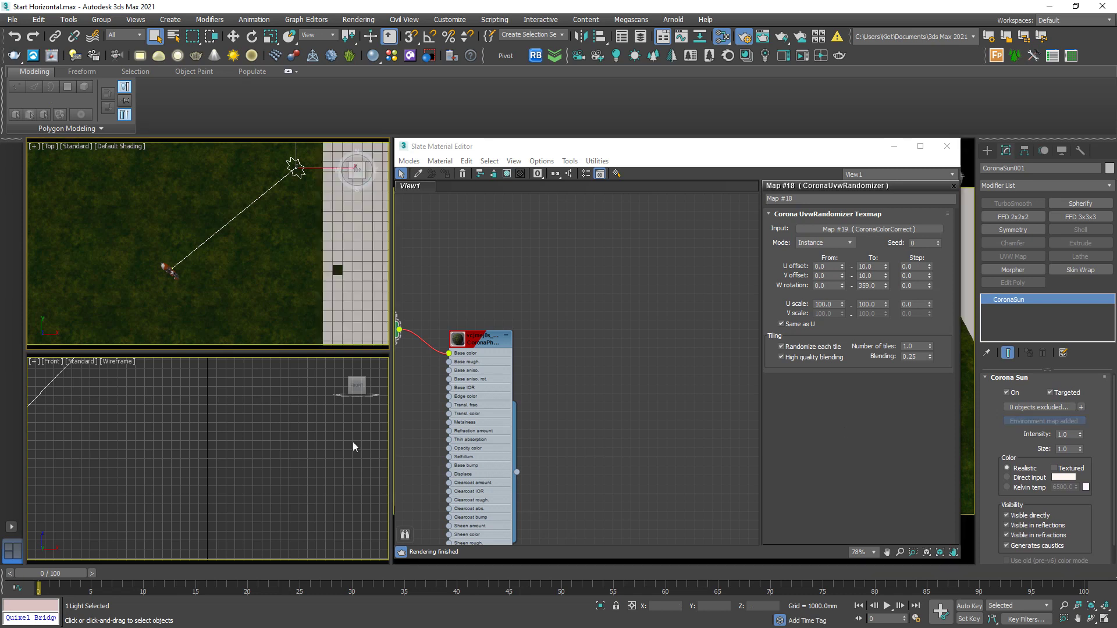
Lower the Corona sun in a Front view so it shines at a shallower angle, and deselect it
key("f")
key("z")
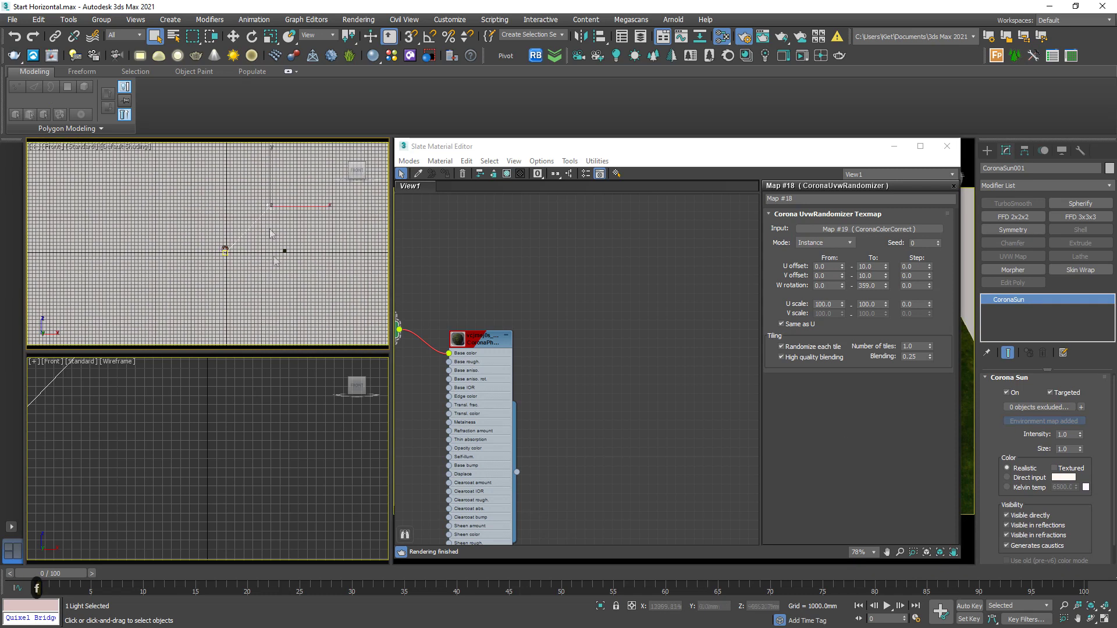
key("w")
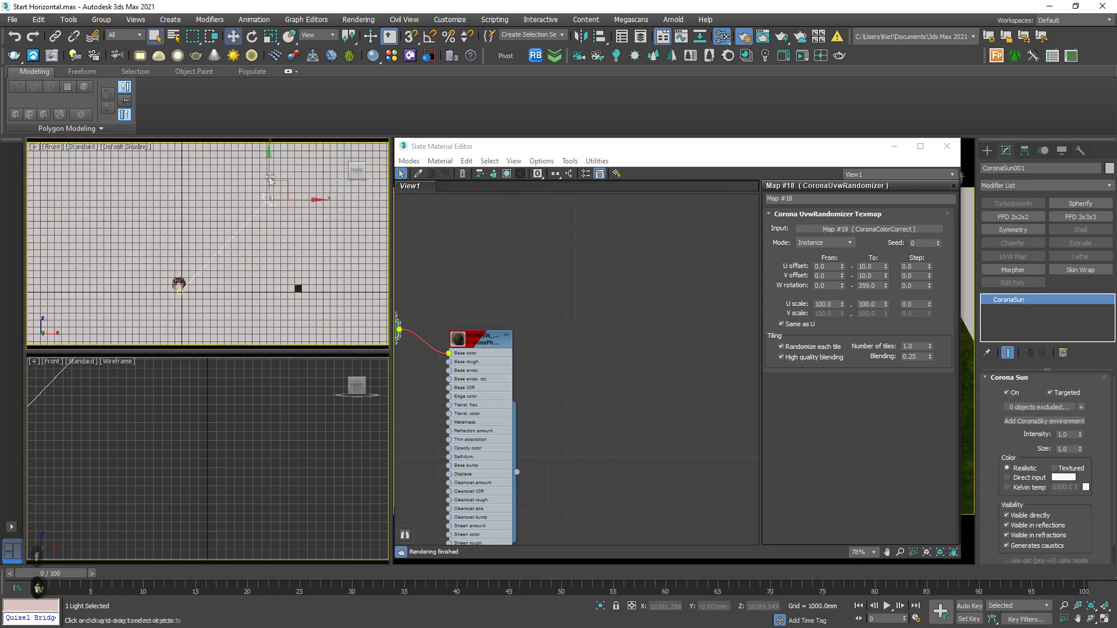
left_click_drag(271, 174, 272, 205)
left_click(231, 449)
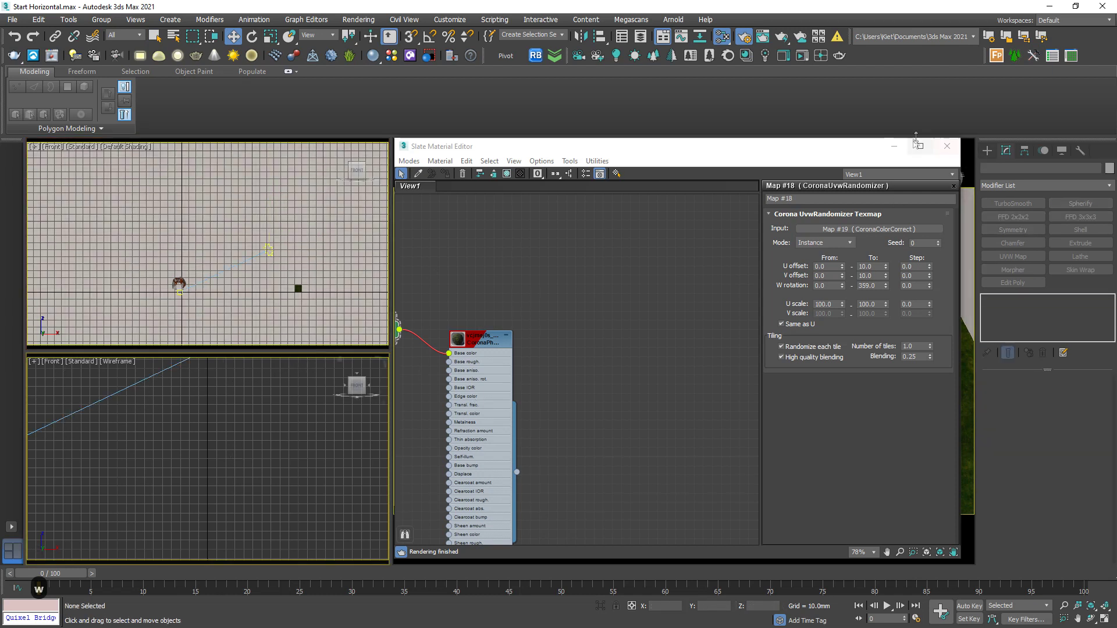
Close the material editor and move the horse group away from the sun's target across the grass in the Perspective view
left_click(946, 146)
scroll(788, 383, "up", 3)
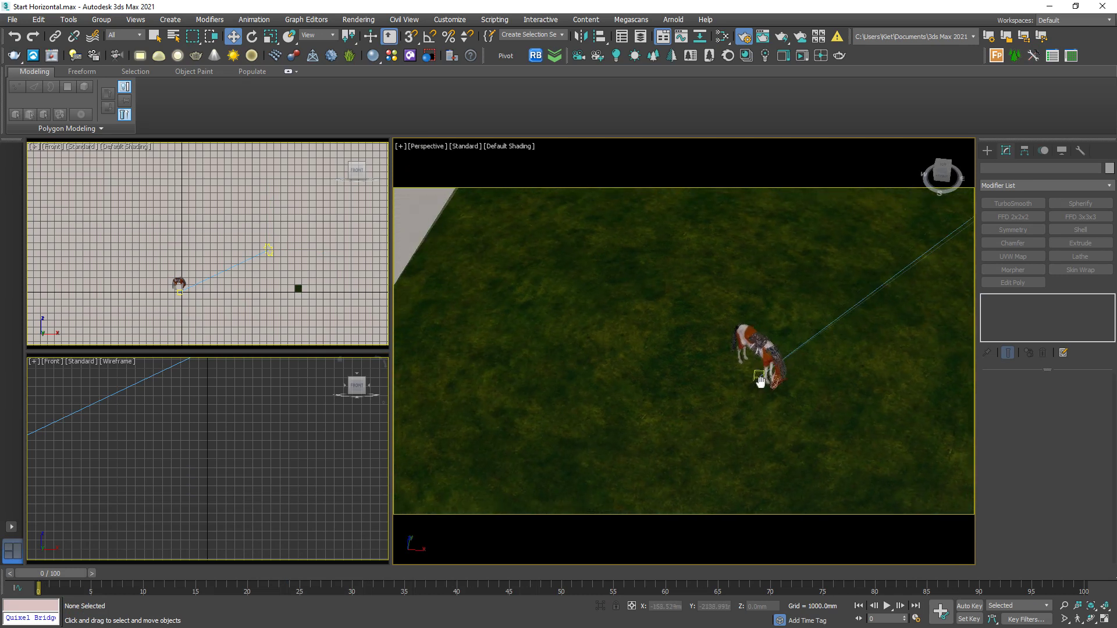
scroll(776, 379, "down", 2)
middle_click_drag(753, 364, 691, 327)
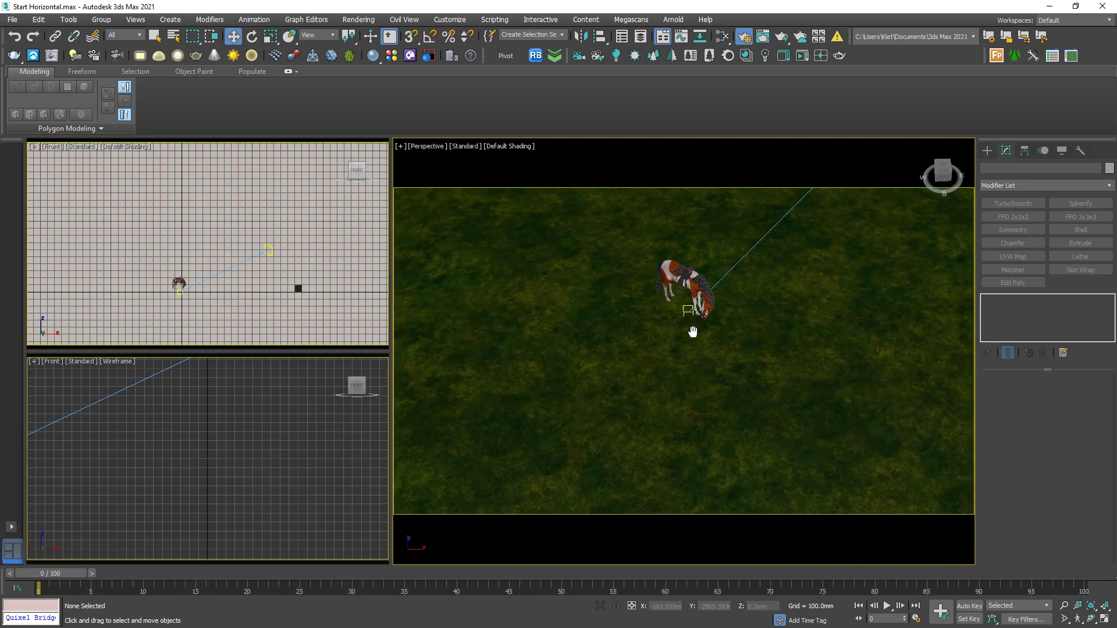
left_click(701, 283)
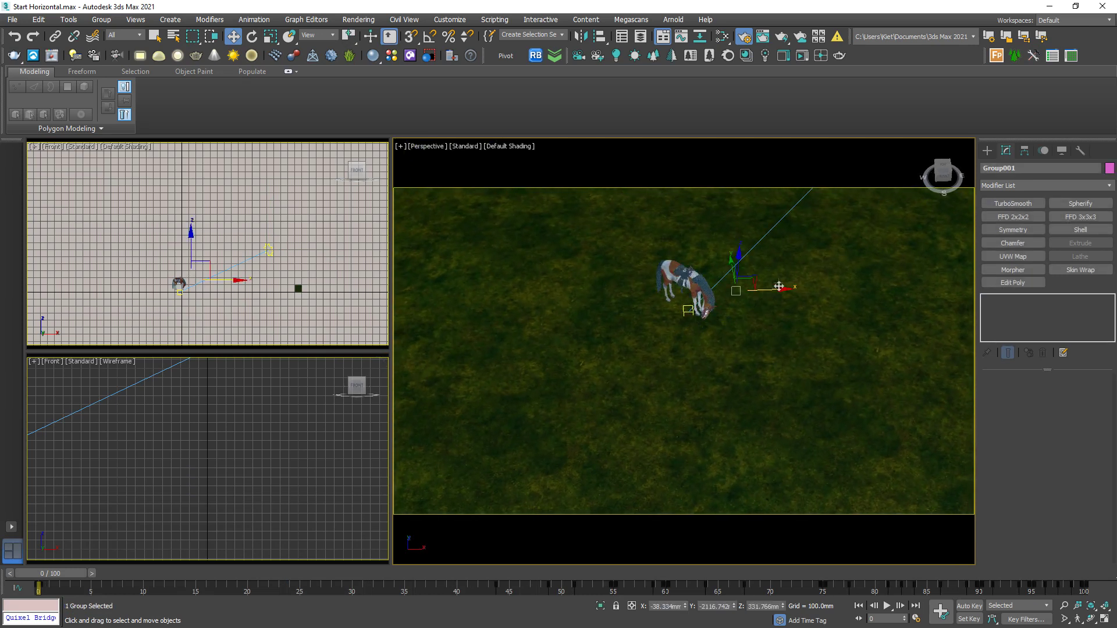
left_click_drag(755, 281, 621, 303)
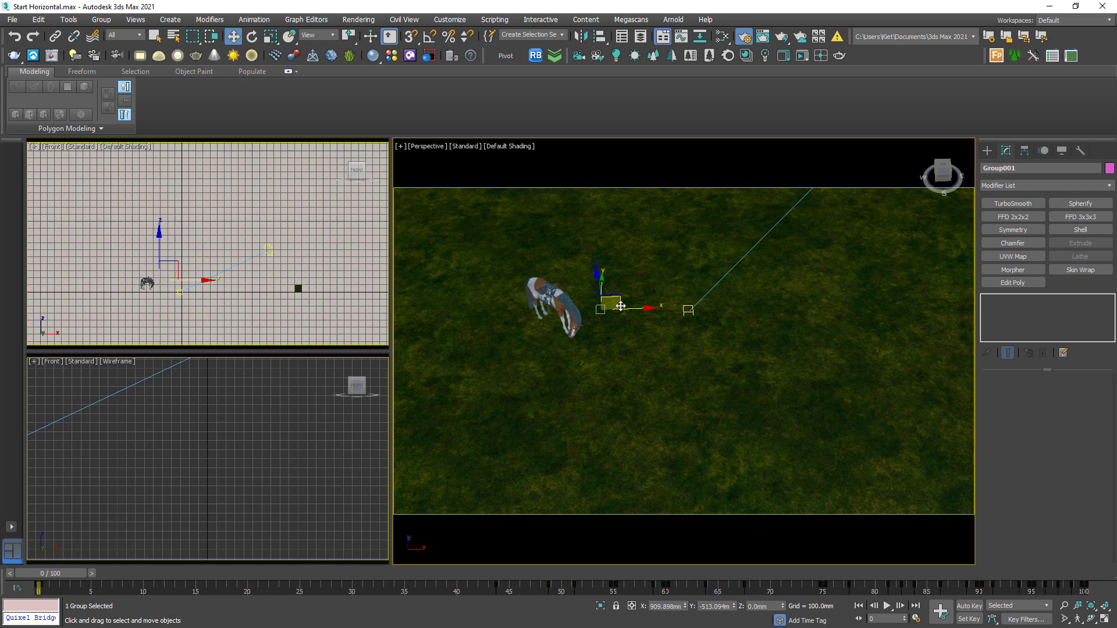
Start a docked Corona interactive render in the lower small viewport
left_click(208, 460)
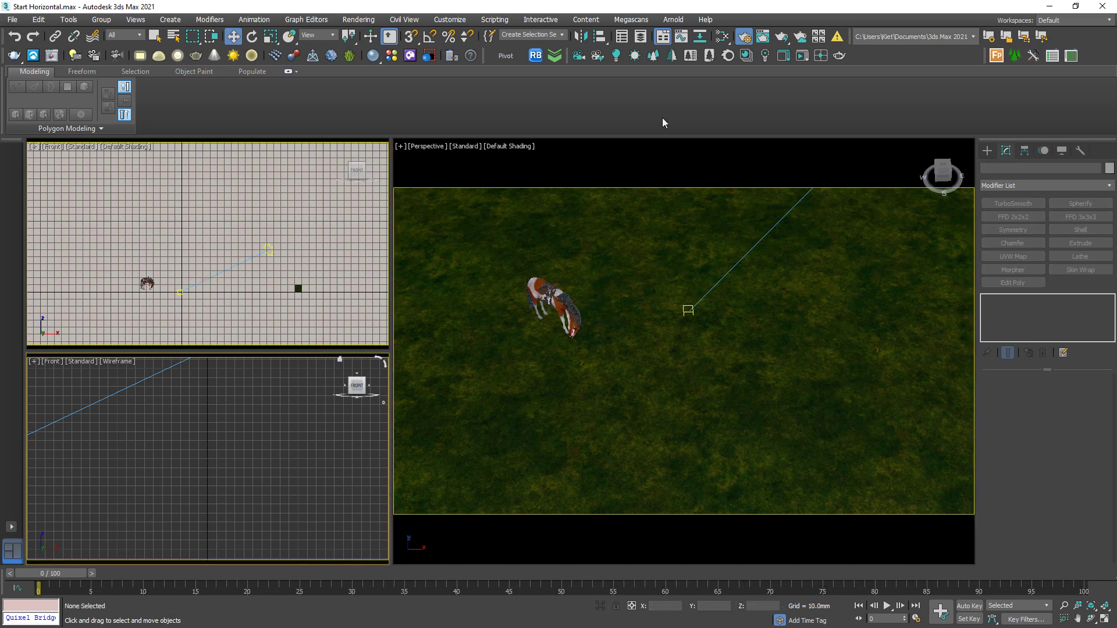
left_click(821, 56)
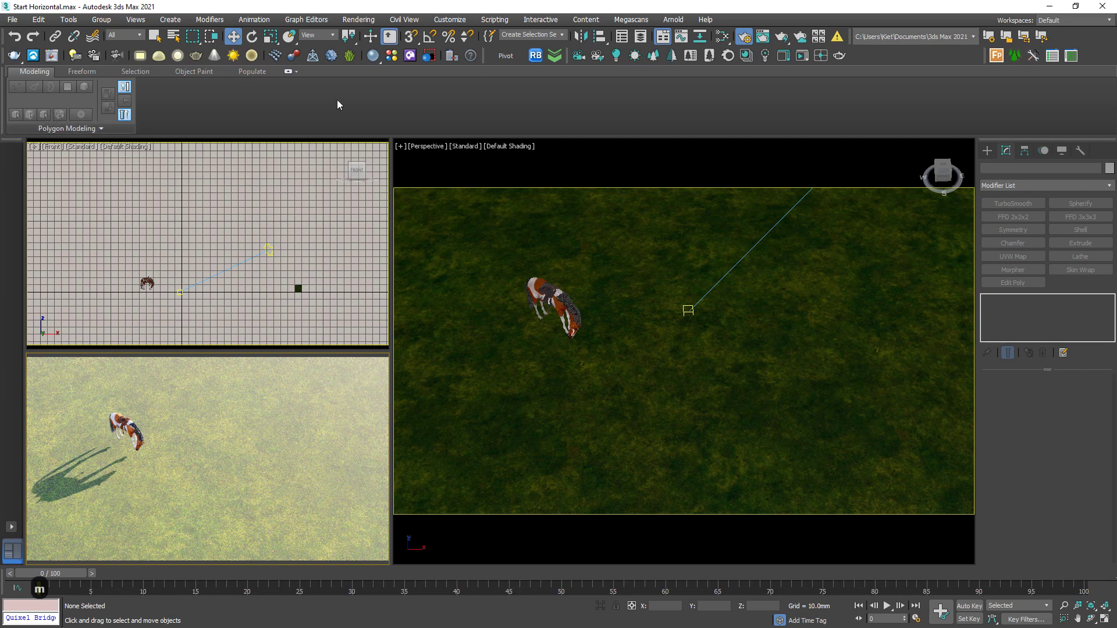
Try a render Exposure (EV) of -2, settle on -1, and minimize the render setup
key("F10")
left_click(744, 36)
key("F10")
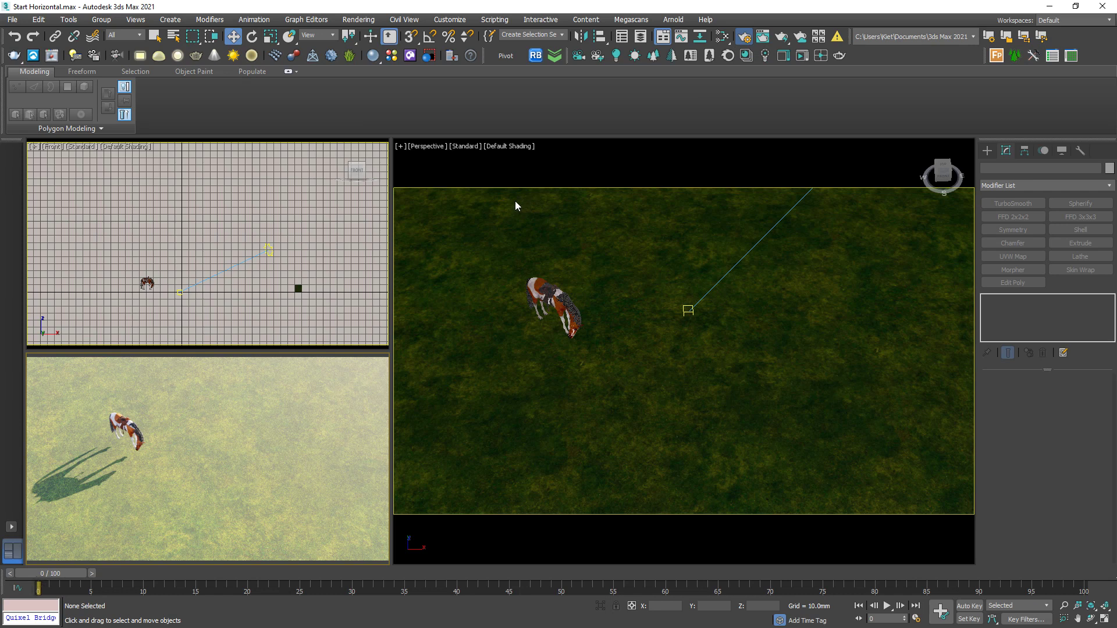
double_click(549, 277)
type("-2")
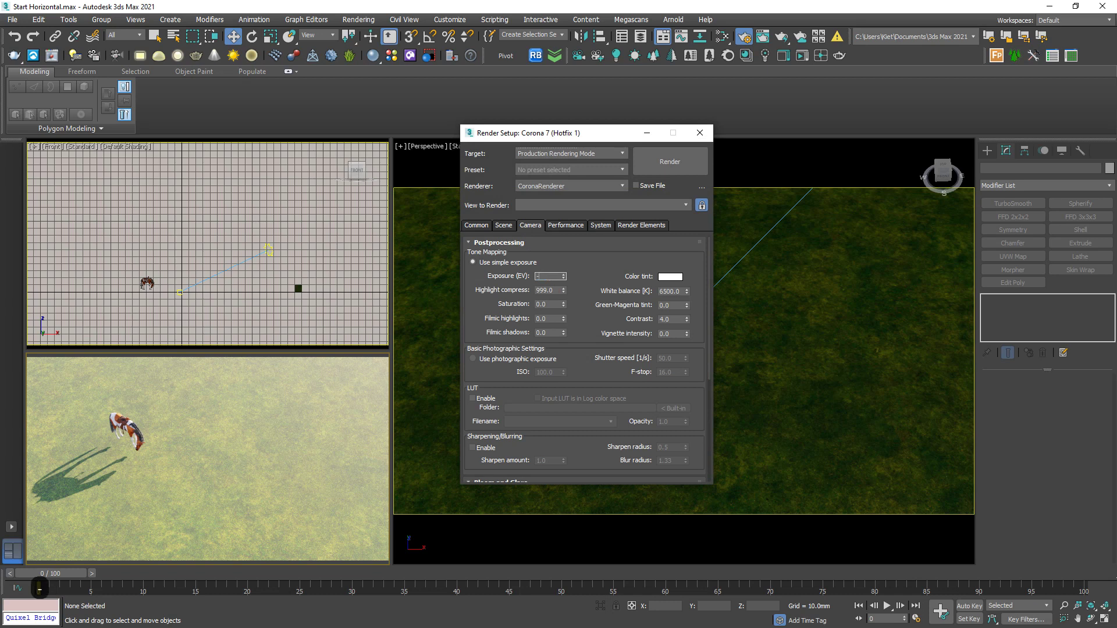
key("Return")
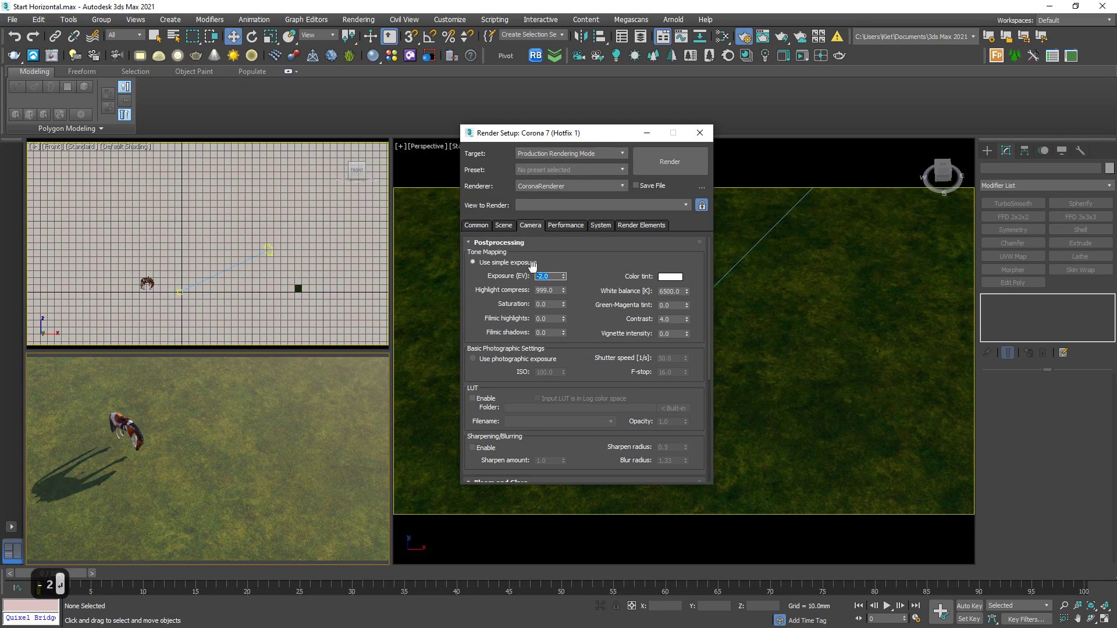
type("-1")
key("Return")
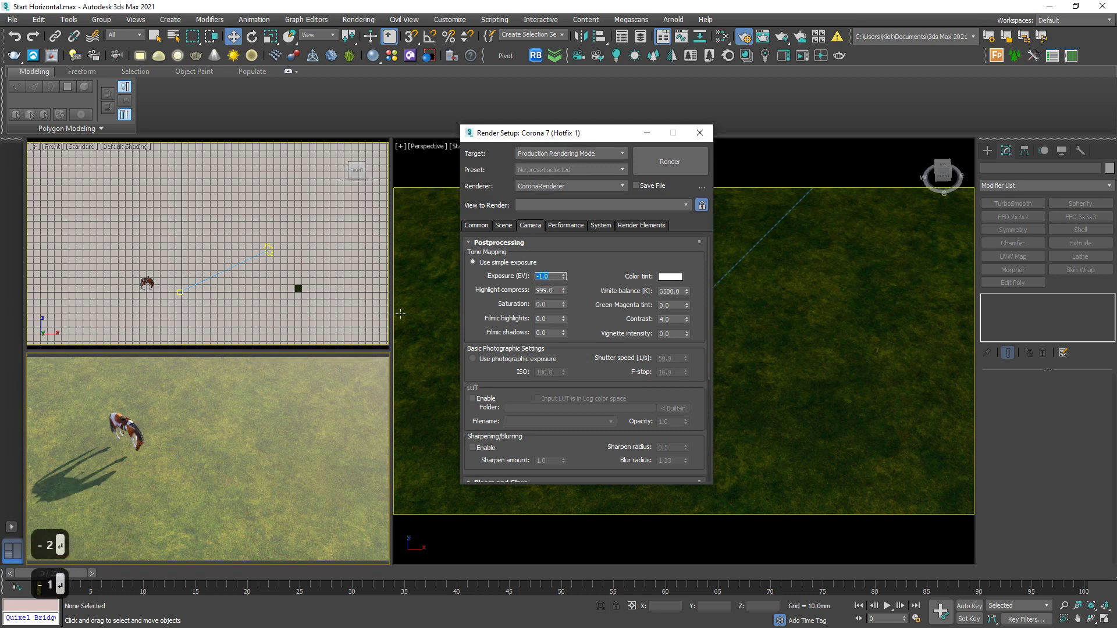
left_click(647, 132)
Lower the horse group toward the grass plane in the Front view
scroll(159, 288, "up", 3)
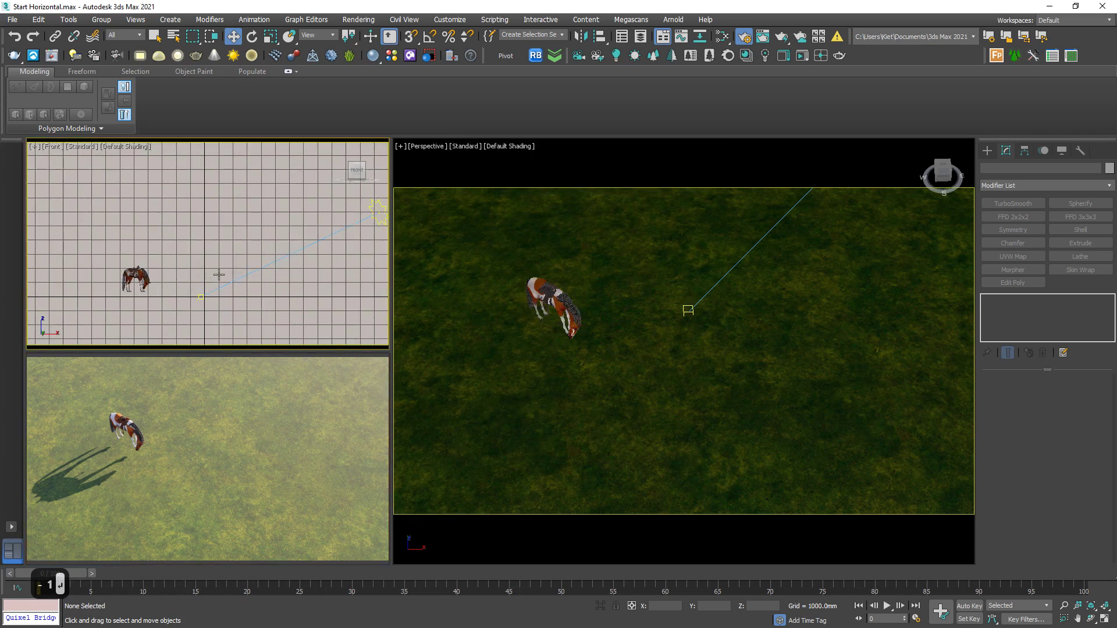
left_click(140, 276)
scroll(135, 276, "up", 2)
scroll(135, 276, "up", 4)
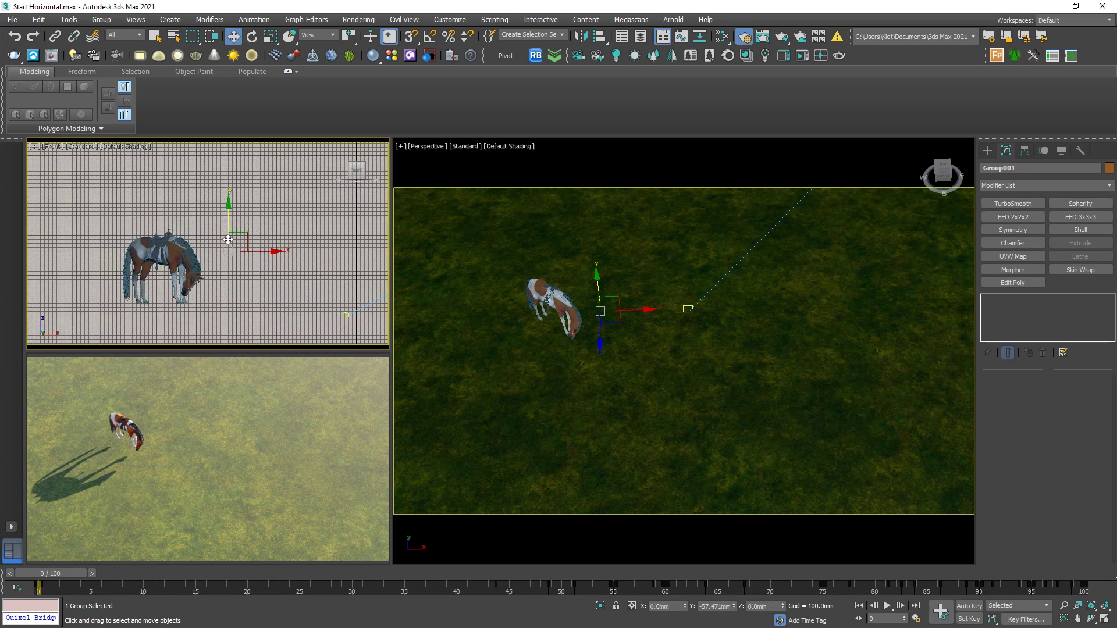
left_click_drag(228, 254, 229, 288)
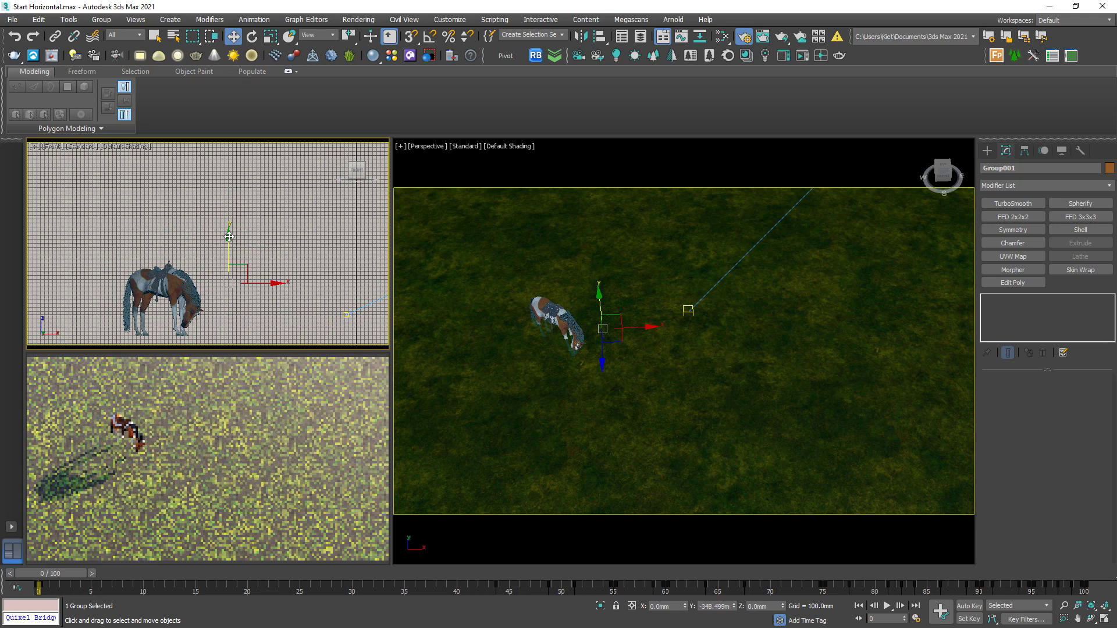
left_click_drag(229, 236, 229, 236)
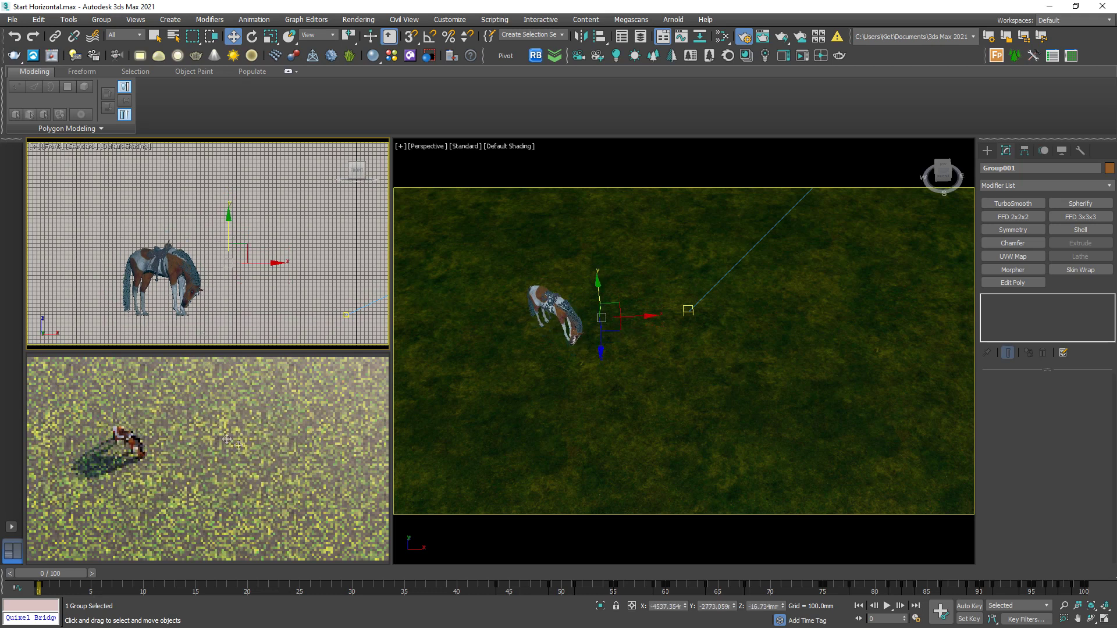
Fine-tune the horse group's height in a close-up Front view so its hooves rest on the ground line
right_click(272, 442)
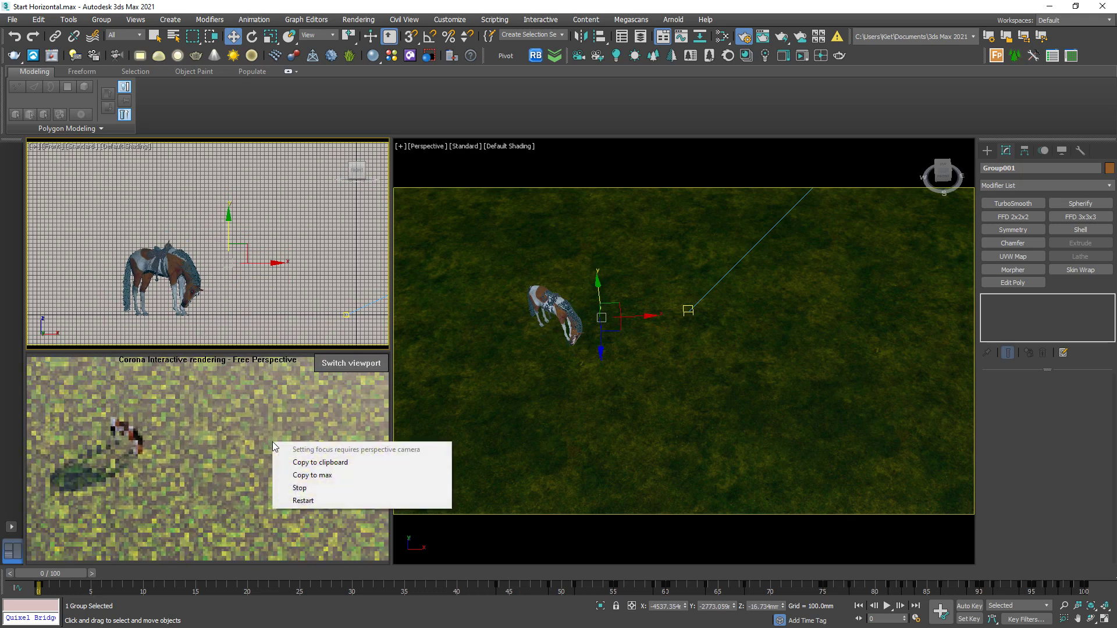
left_click(189, 319)
scroll(189, 317, "up", 5)
left_click(248, 311)
scroll(245, 303, "up", 3)
scroll(253, 273, "down", 3)
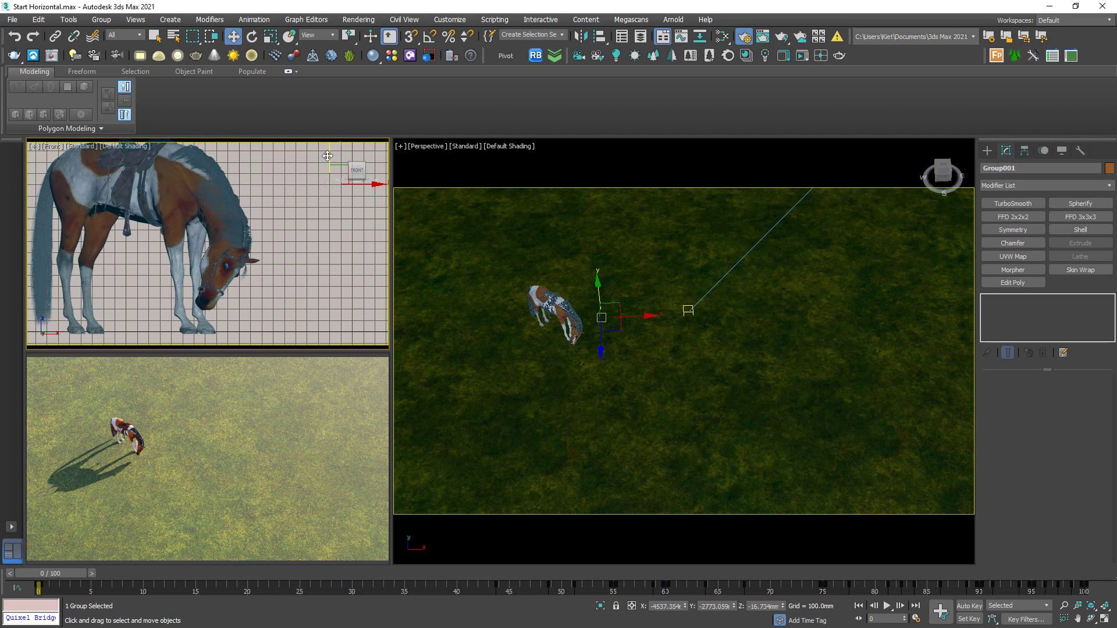
left_click_drag(327, 156, 327, 154)
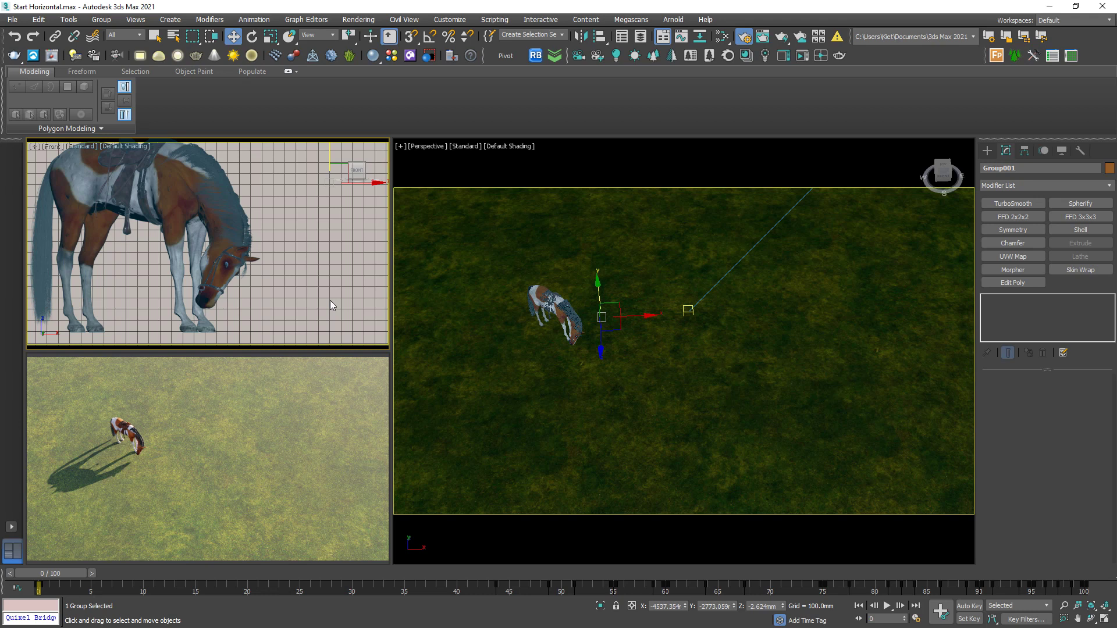
Open the material editor and make two copies of the CoronaUvwRandomizer node beside the normal and displacement maps
key("m")
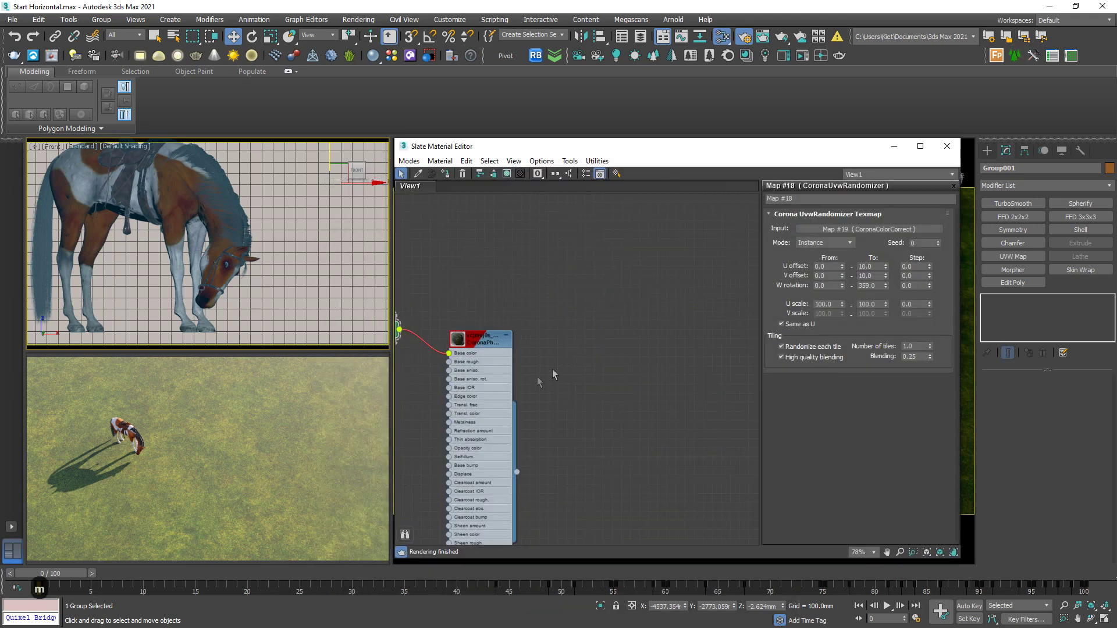
middle_click_drag(553, 369, 679, 352)
middle_click_drag(461, 407, 563, 341)
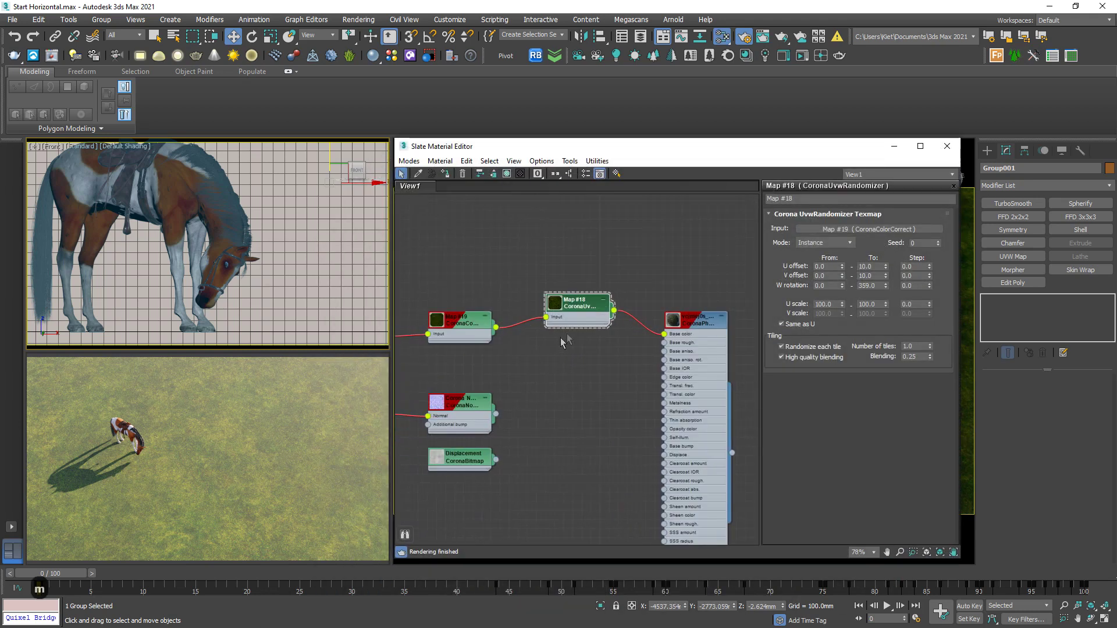
left_click_drag(575, 317, 570, 453, "shift")
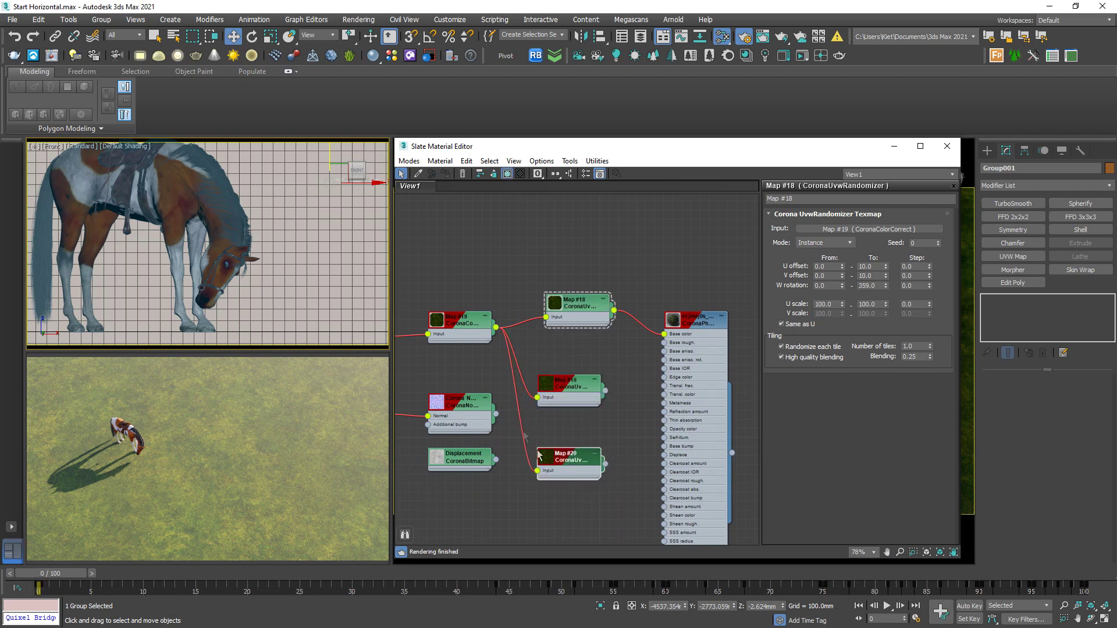
Wire the normal map through one randomizer copy into Base bump and the displacement bitmap through the other into Displace
left_click_drag(496, 415, 537, 397)
left_click_drag(606, 391, 665, 450)
left_click_drag(496, 460, 537, 471)
left_click_drag(606, 464, 664, 455)
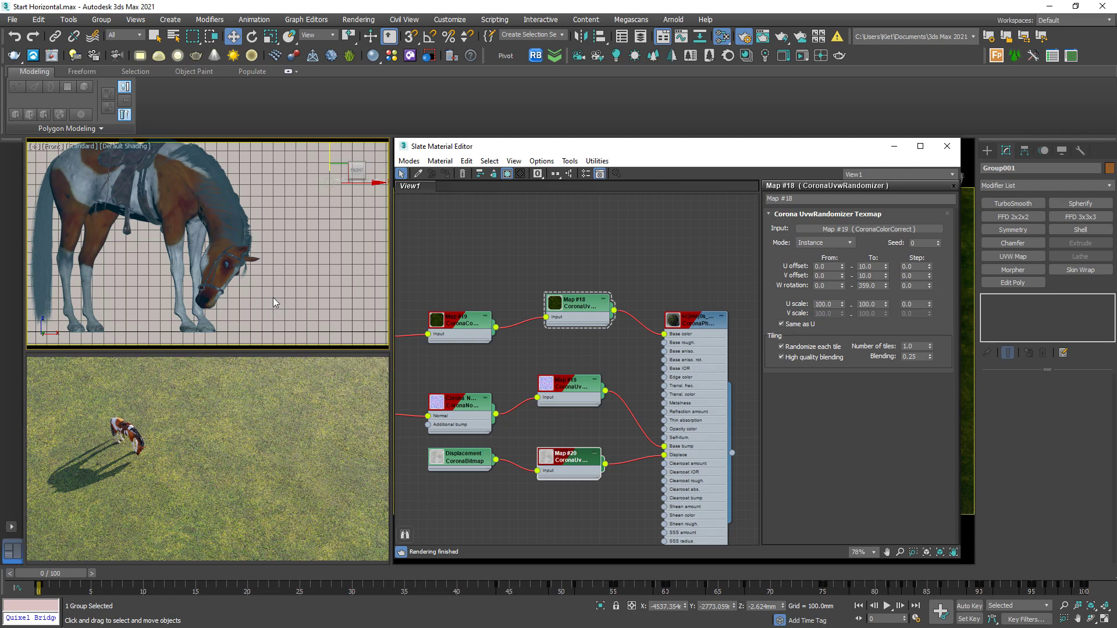
Stop the interactive render and close the material editor
right_click(267, 417)
left_click(295, 464)
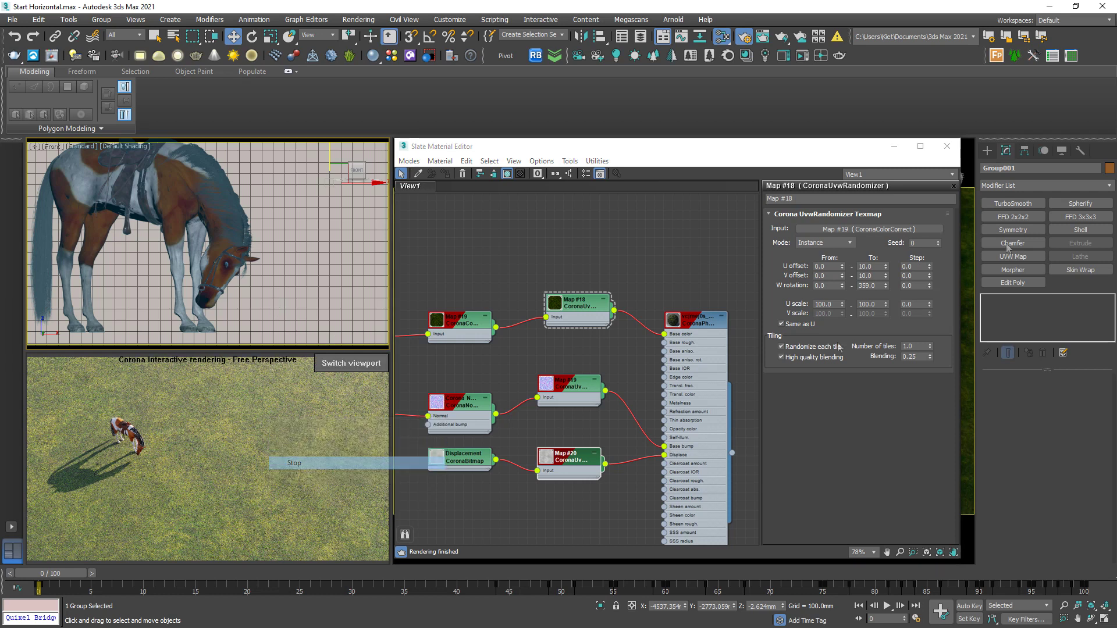
left_click(947, 146)
Add a Noise modifier to the grass plane and set its Z strength to 1000 mm
left_click(827, 177)
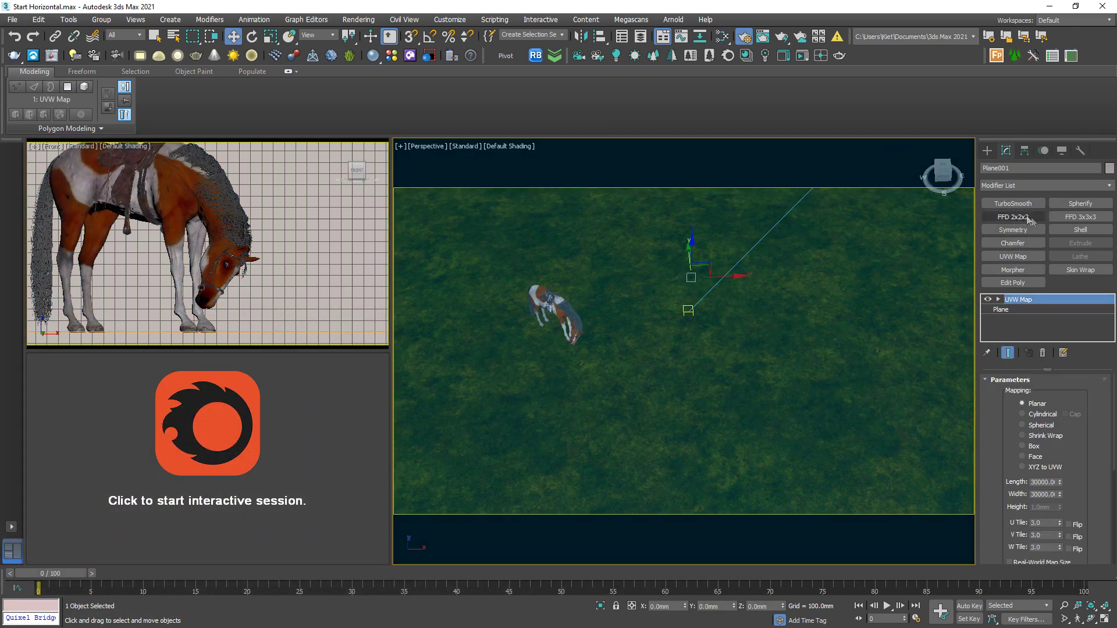
left_click(1021, 189)
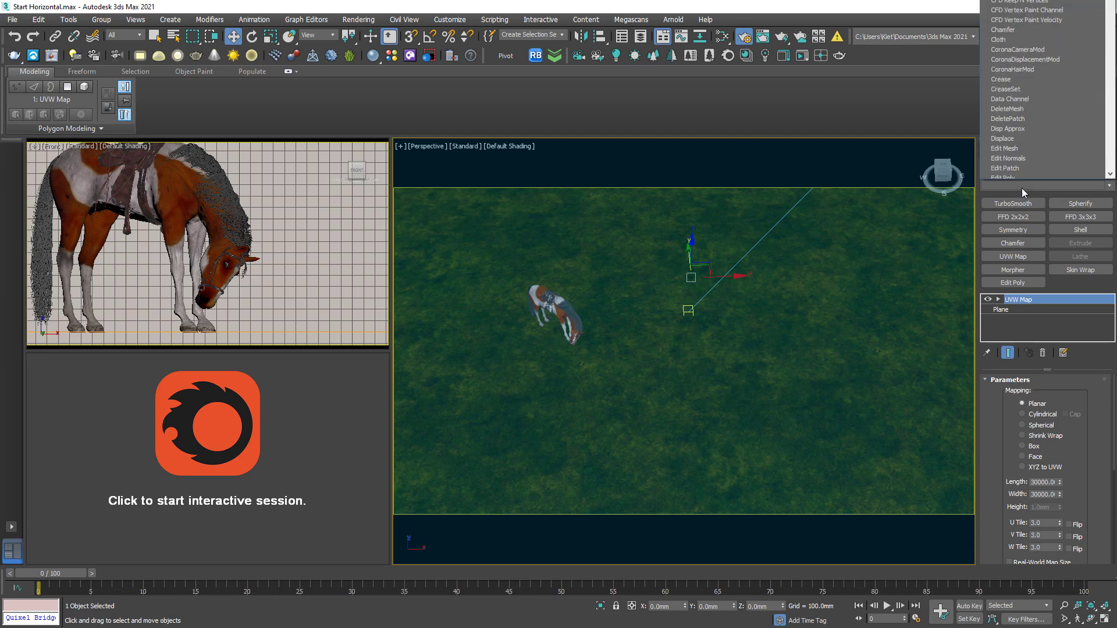
type("noise")
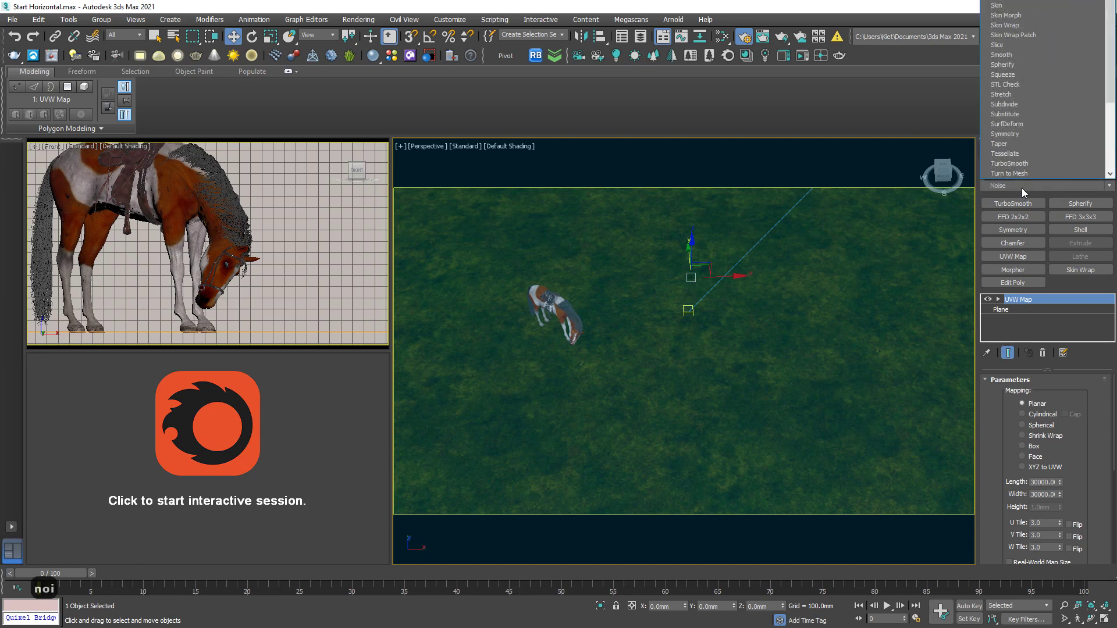
key("Return")
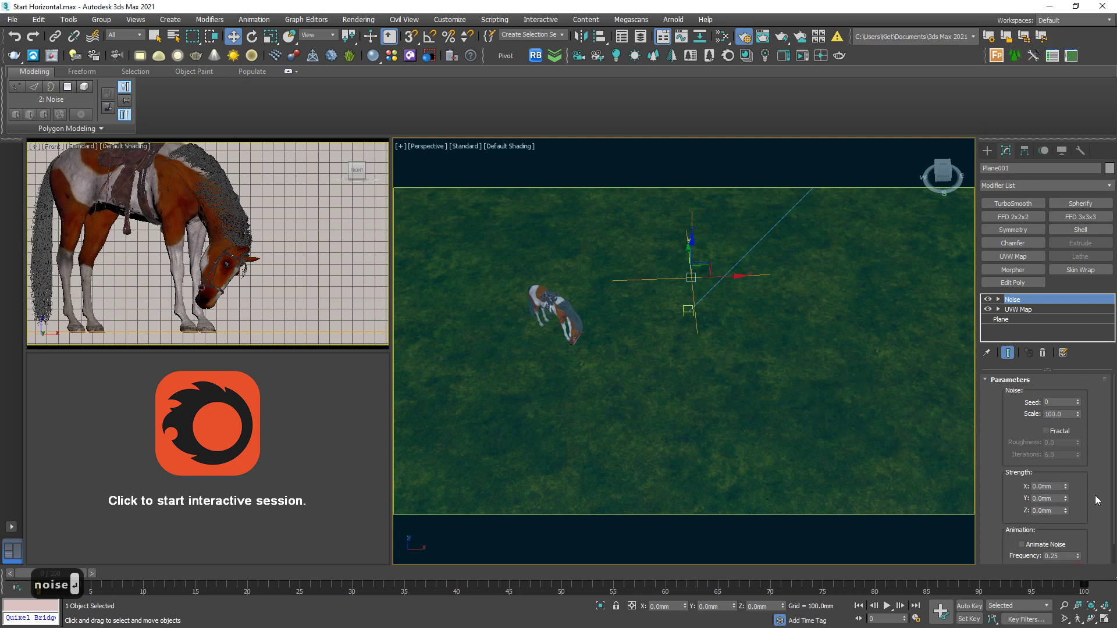
scroll(1052, 468, "down", 1)
left_click(1050, 501)
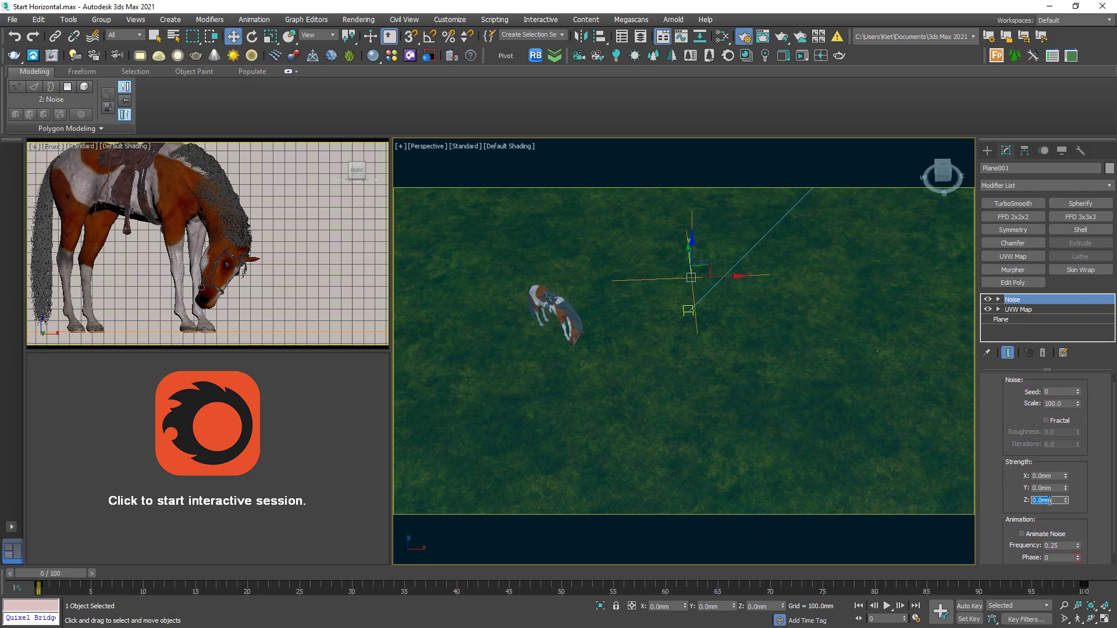
type("1000")
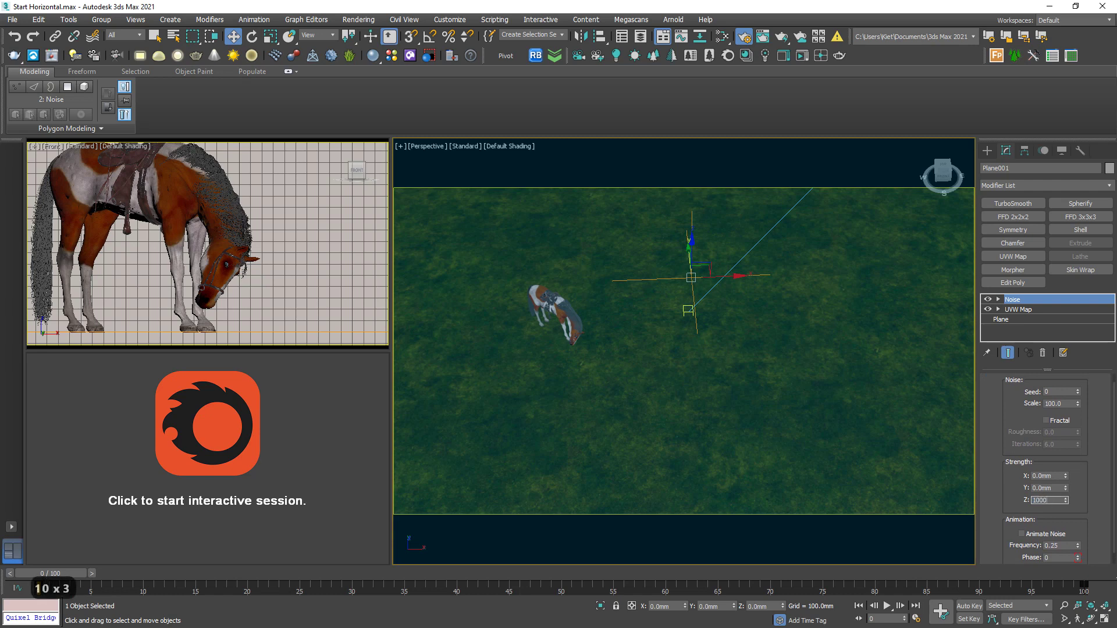
key("Return")
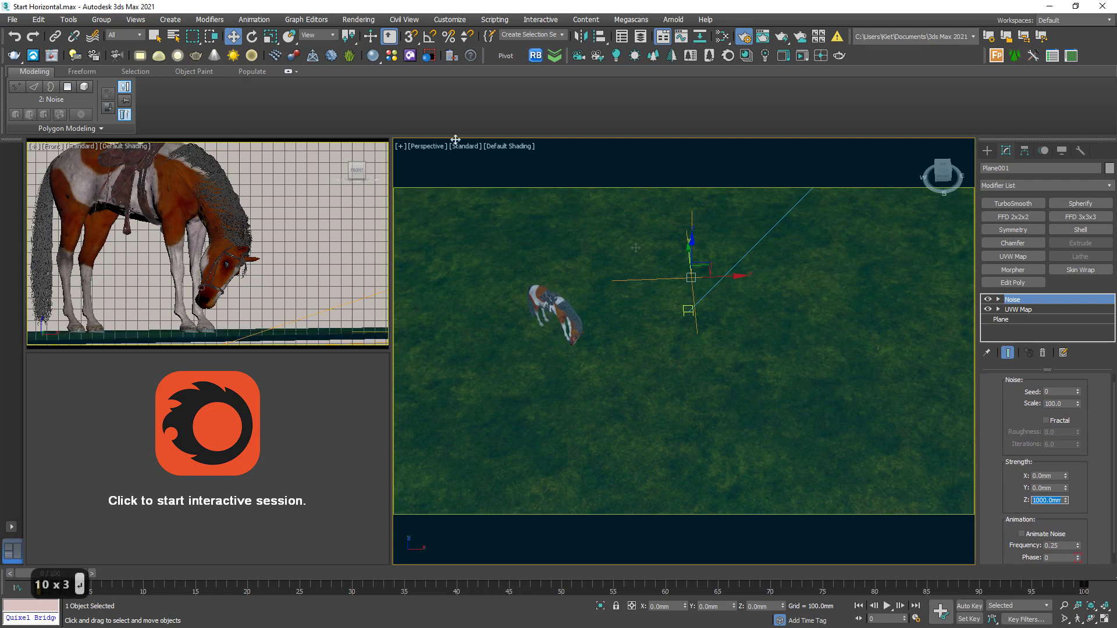
Give the grass plane 100 length and 100 width segments and show the Perspective view in wireframe
left_click(155, 36)
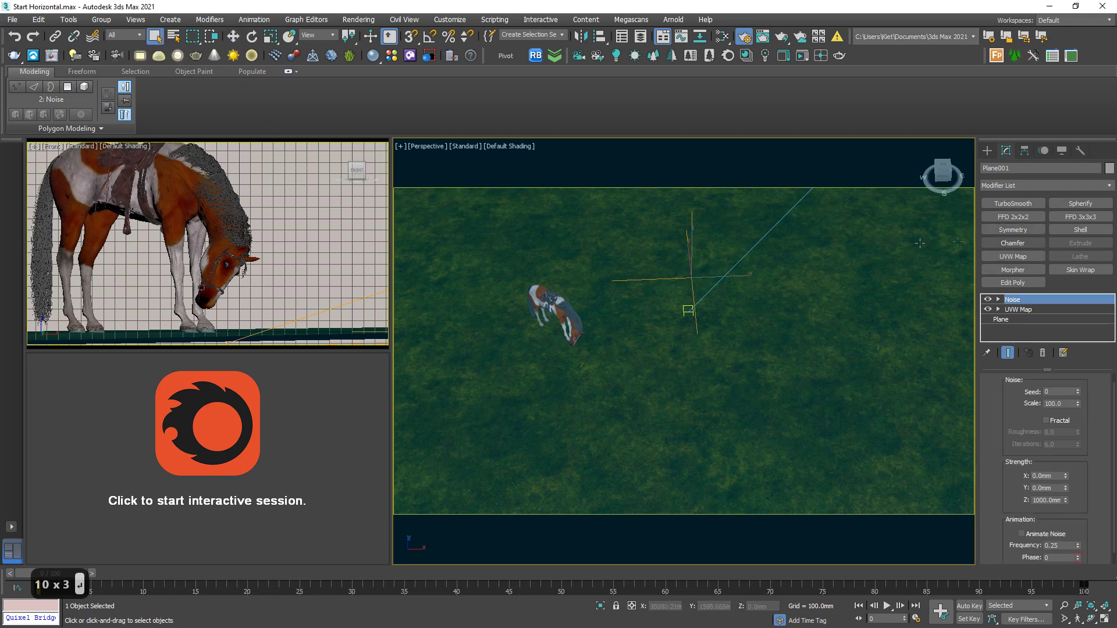
left_click(1021, 321)
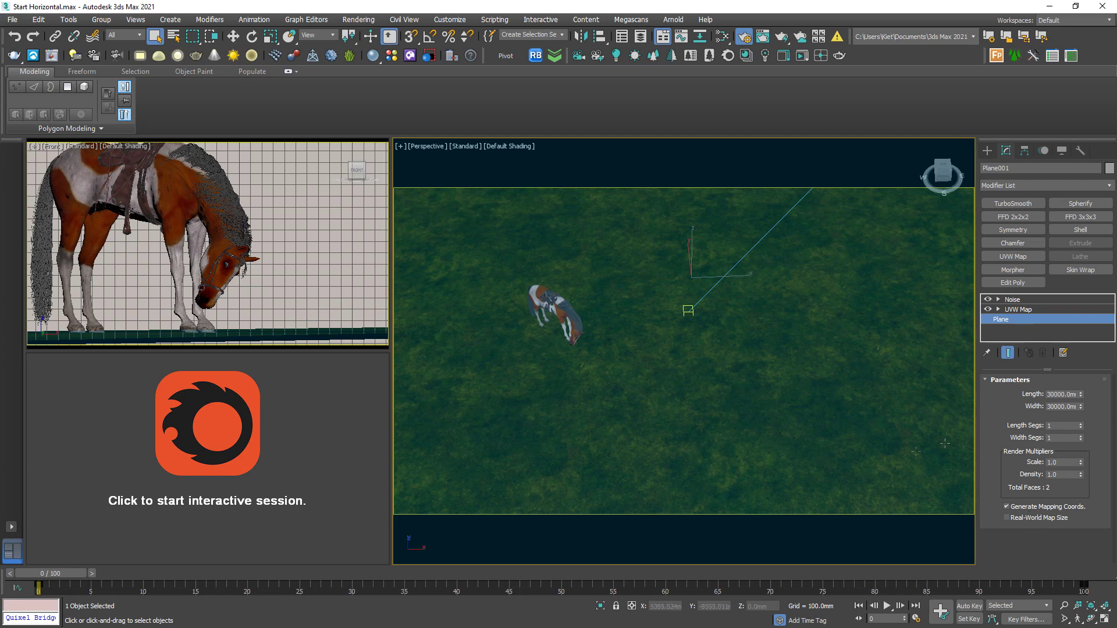
left_click(1054, 427)
type("00")
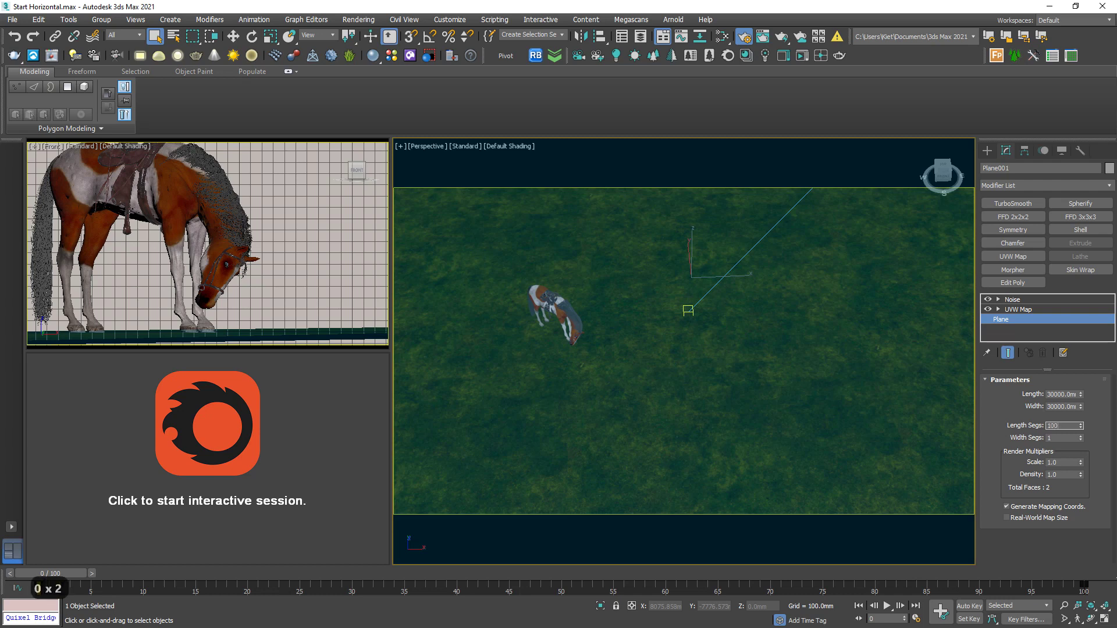
key("Tab")
type("100")
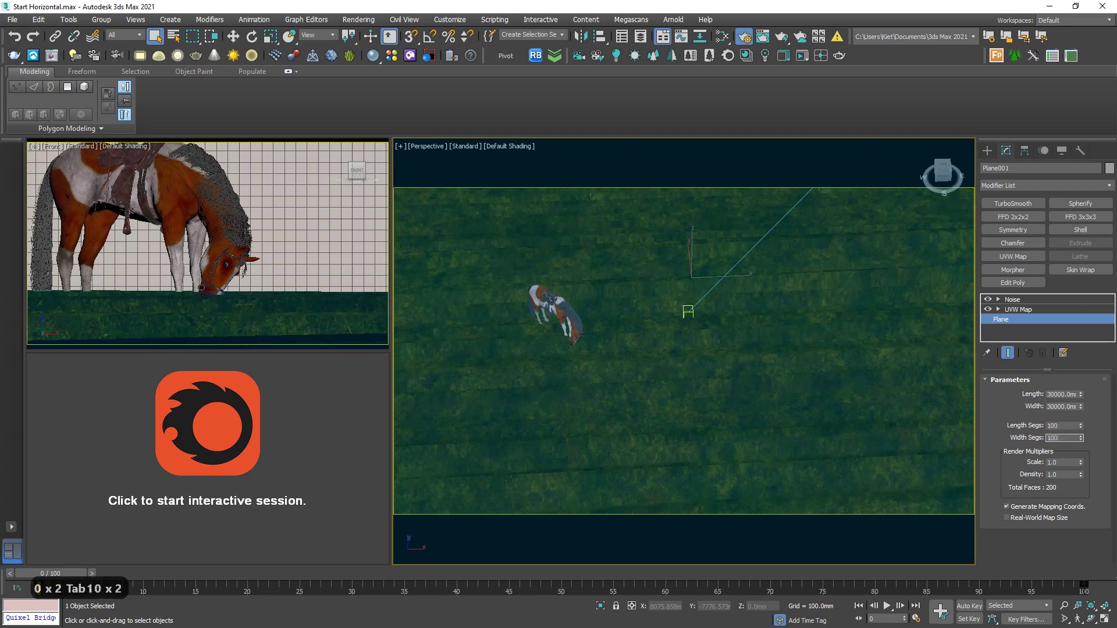
key("Return")
key("F3")
key("F4")
key("F3")
key("F3")
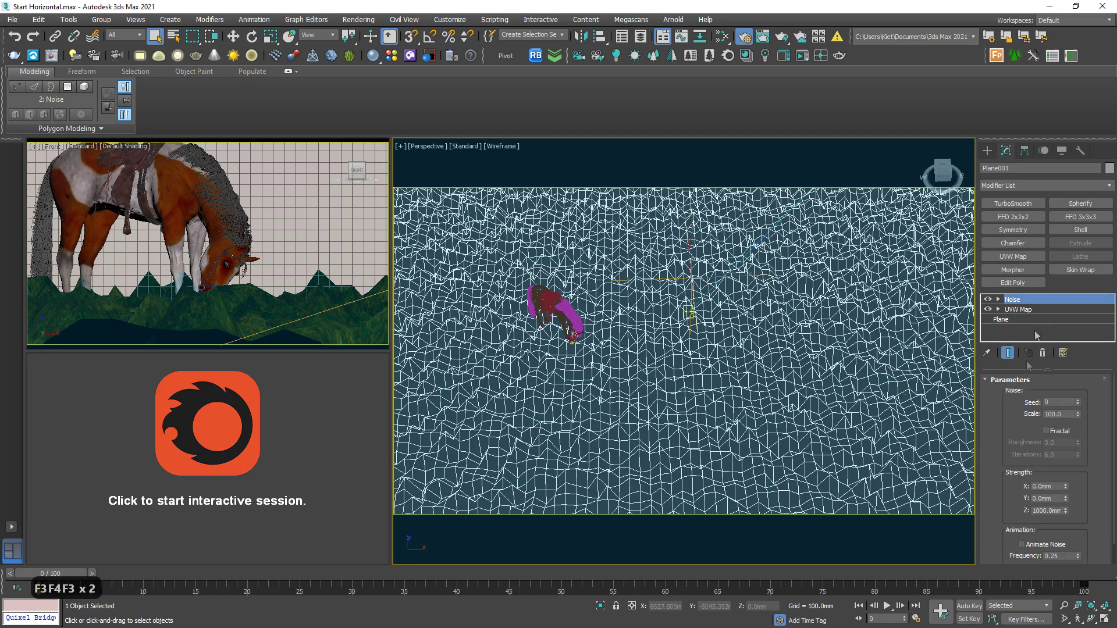
Set the Noise modifier's scale to 5000 and start the interactive render again
left_click(1068, 414)
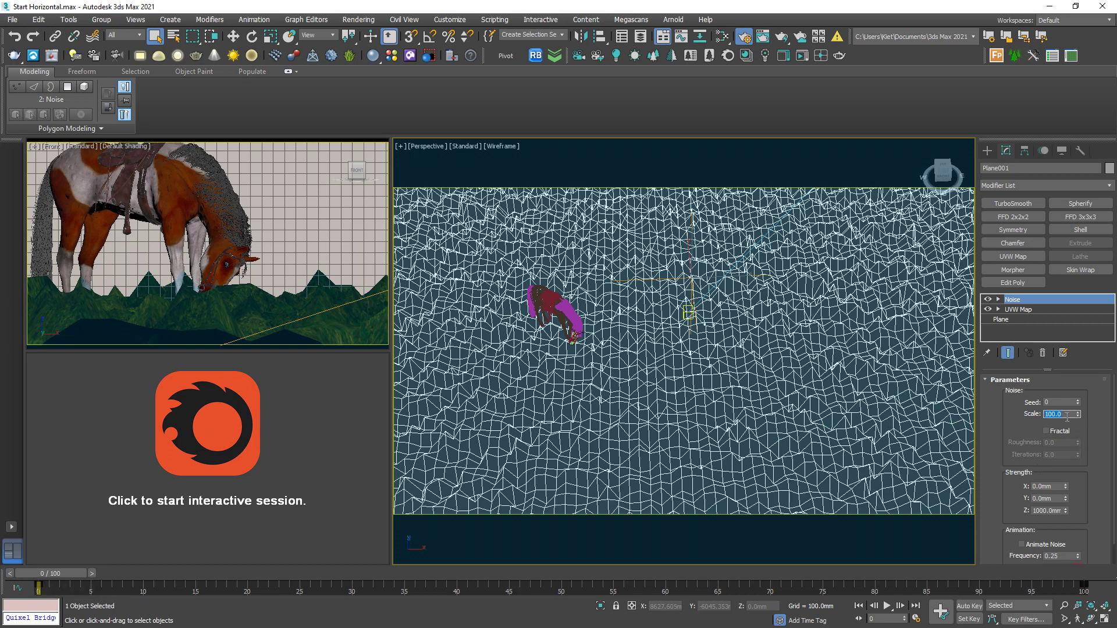
type("5000")
key("Return")
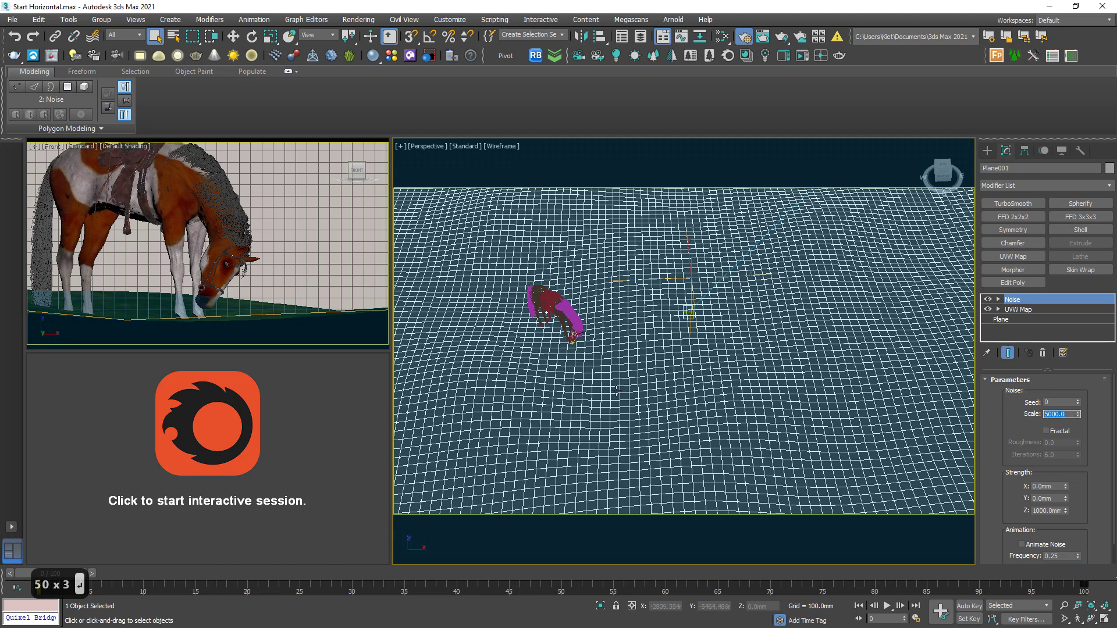
left_click(290, 440)
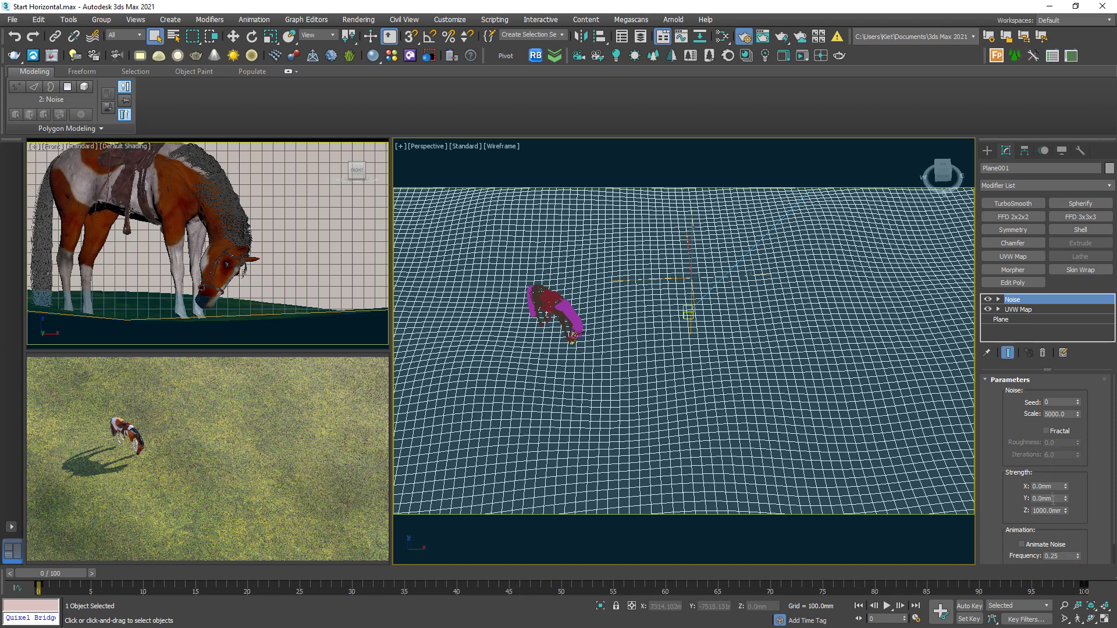
Set the Noise modifier's Z strength to 1500 mm and stop the interactive render
left_click(1035, 511)
type("1500")
key("Return")
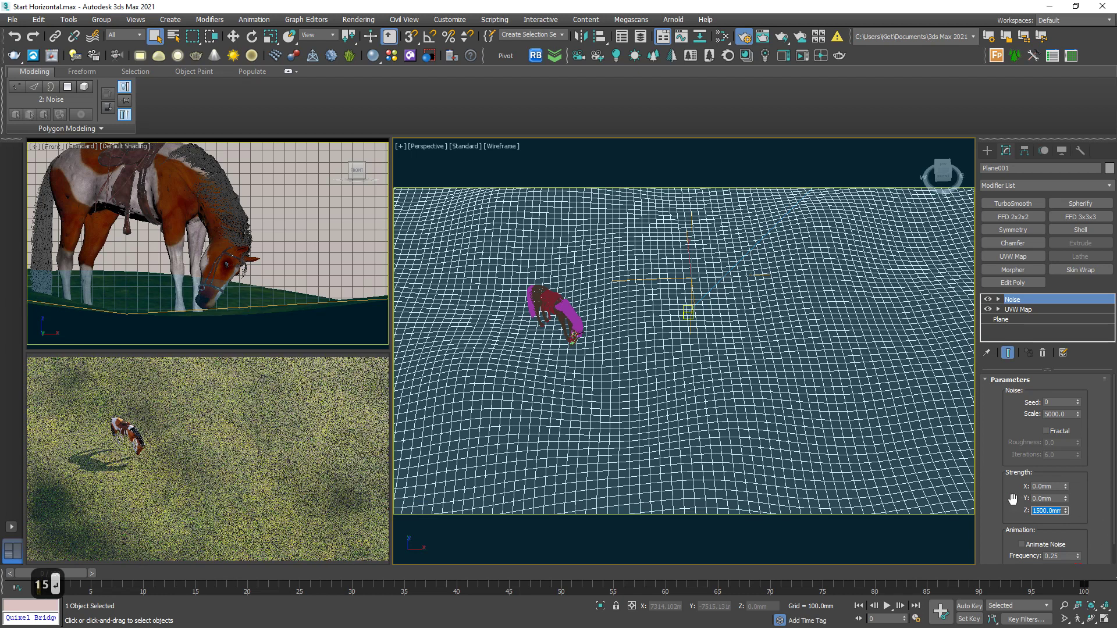
right_click(315, 473)
left_click(343, 515)
Reposition the horse group so it stands on the uneven grass, using an orbited view with the grid hidden
middle_click_drag(196, 240, 305, 212, "alt")
left_click(203, 245)
scroll(203, 245, "up", 5)
left_click(304, 211)
scroll(262, 253, "down", 4)
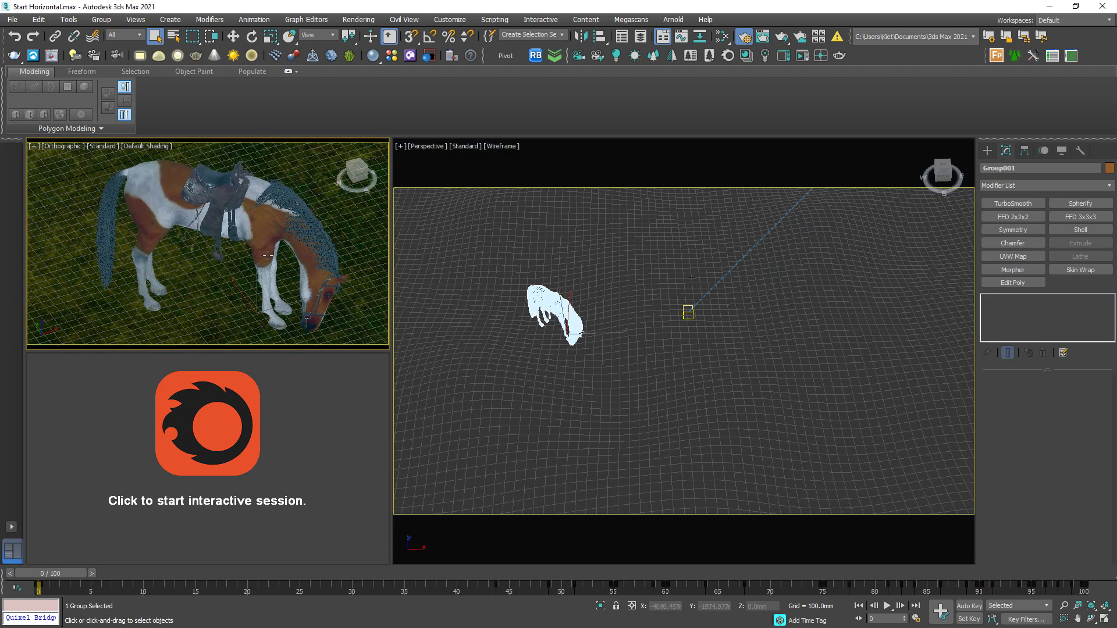
key("w")
left_click_drag(337, 209, 344, 233)
key("g")
left_click_drag(345, 234, 346, 201)
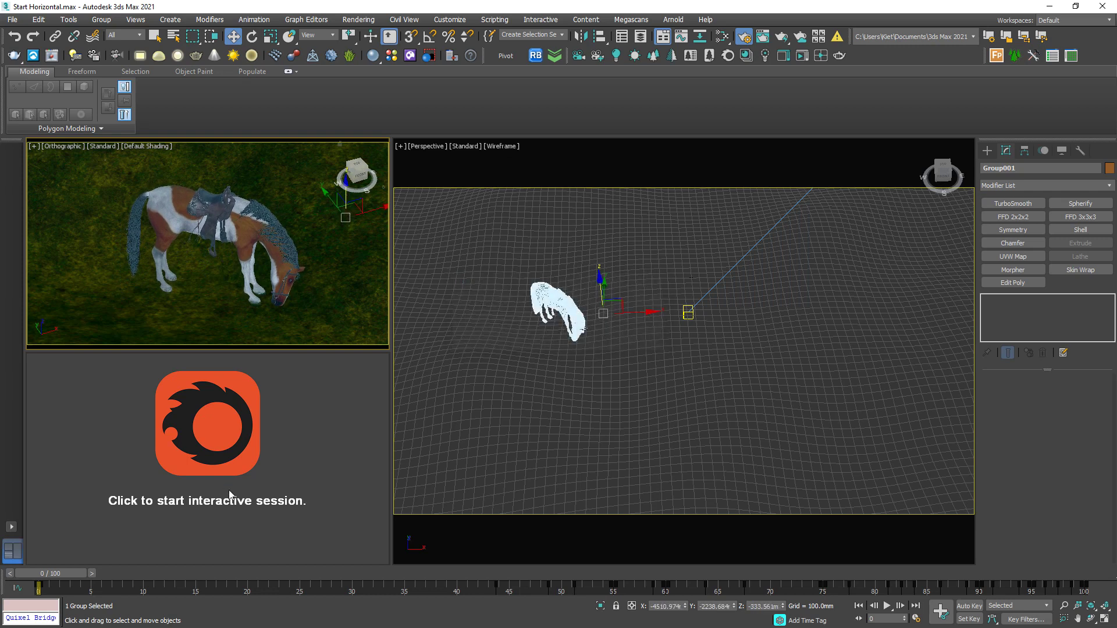
Restart the interactive render and set the Corona sun's size to 20
left_click(229, 490)
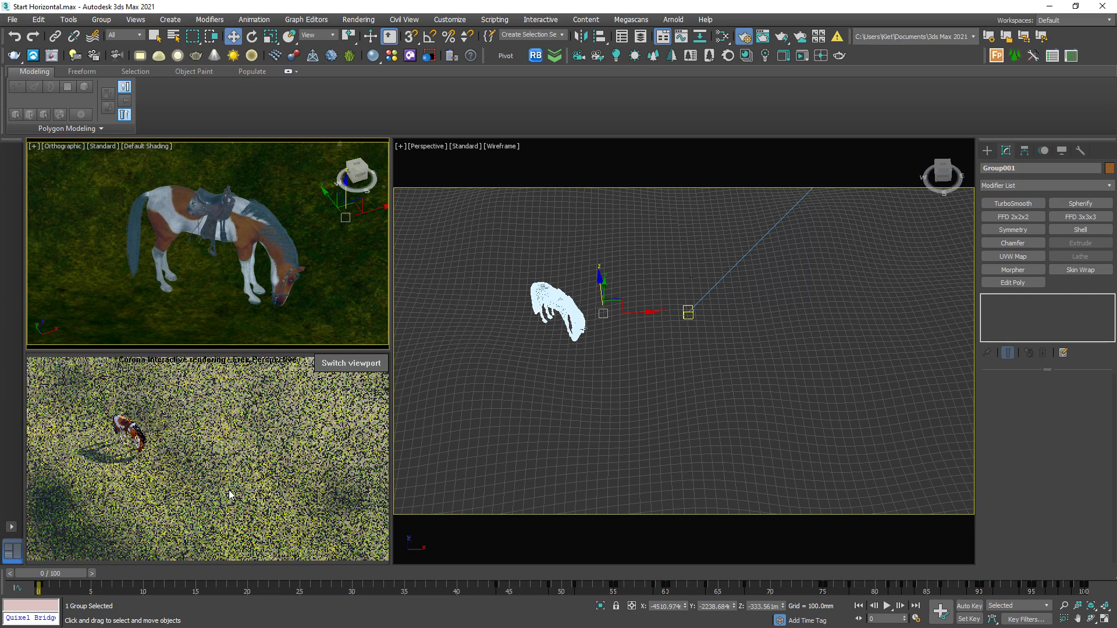
middle_click_drag(243, 302, 332, 205, "alt")
left_click(336, 200)
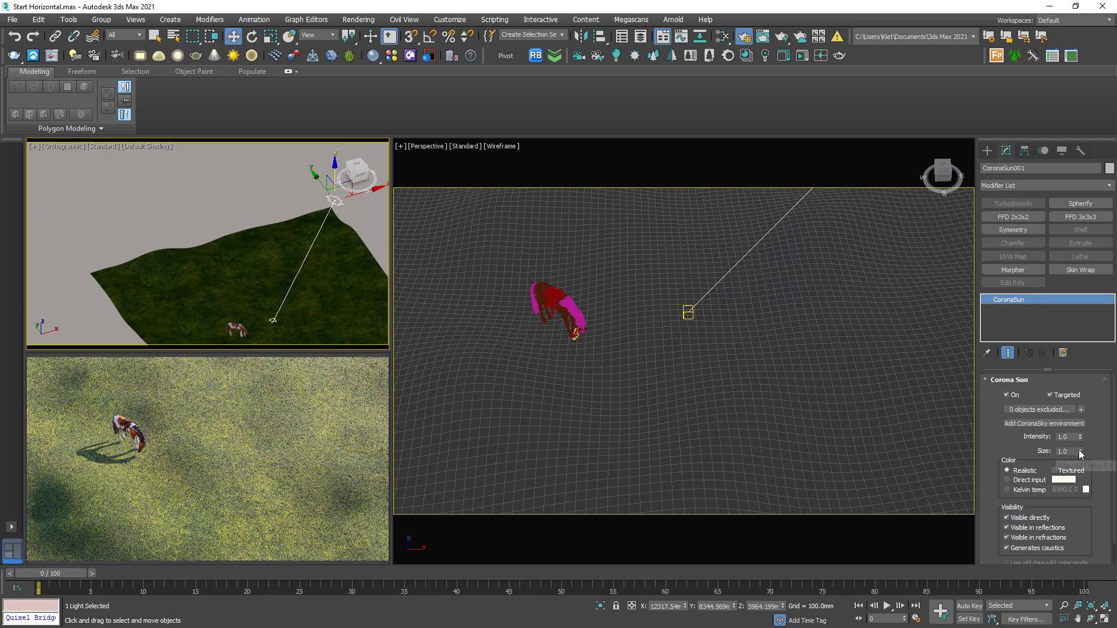
scroll(1090, 456, "down", 2)
double_click(1065, 429)
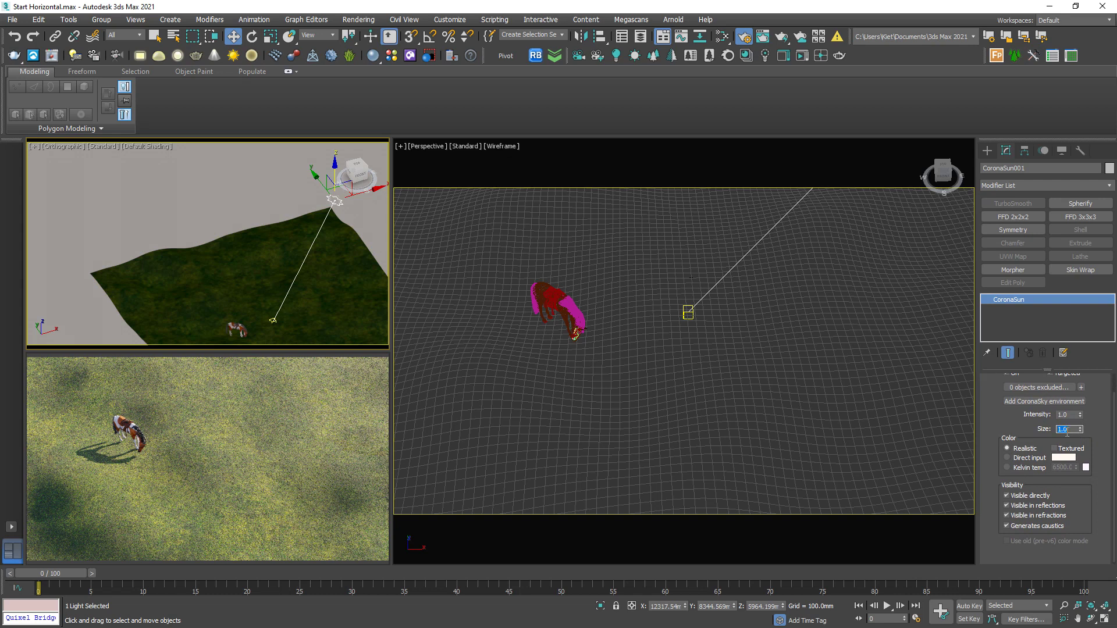
type("20")
key("Return")
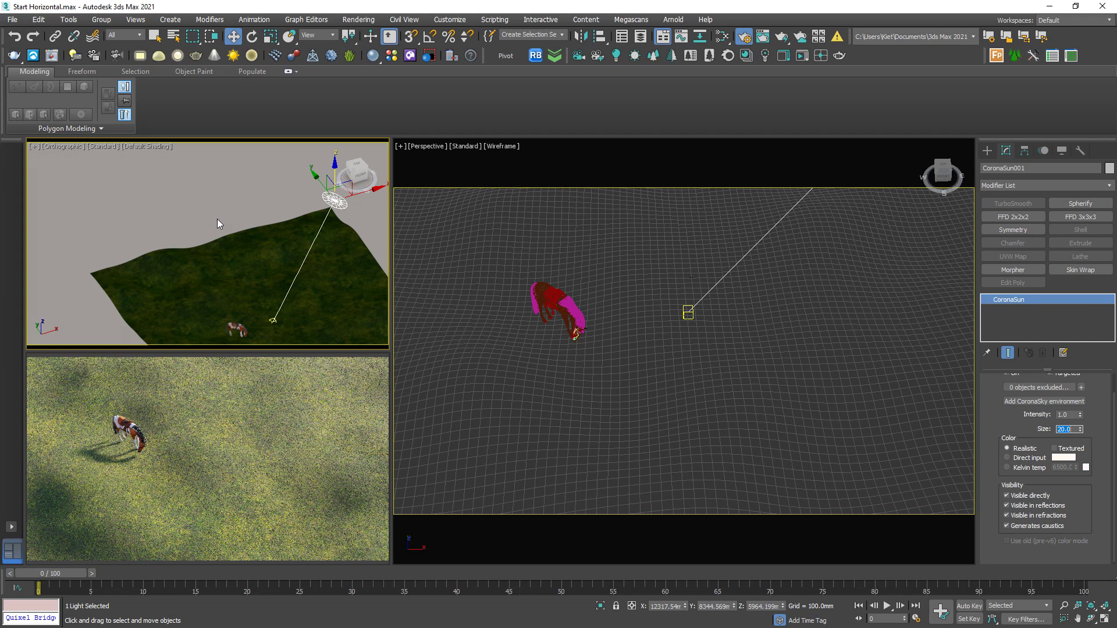
Enable the LUT in Corona's camera postprocessing and load Adanmq_Polaroid_600 from the built-in LUT folder
key("m")
key("F10")
key("F10")
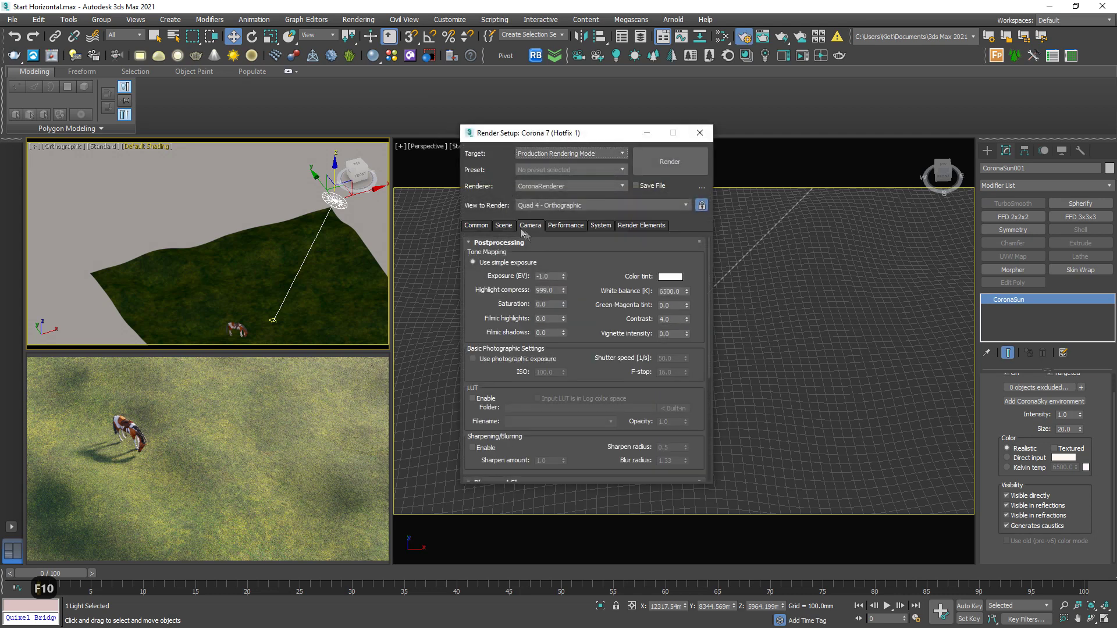
scroll(586, 355, "down", 3)
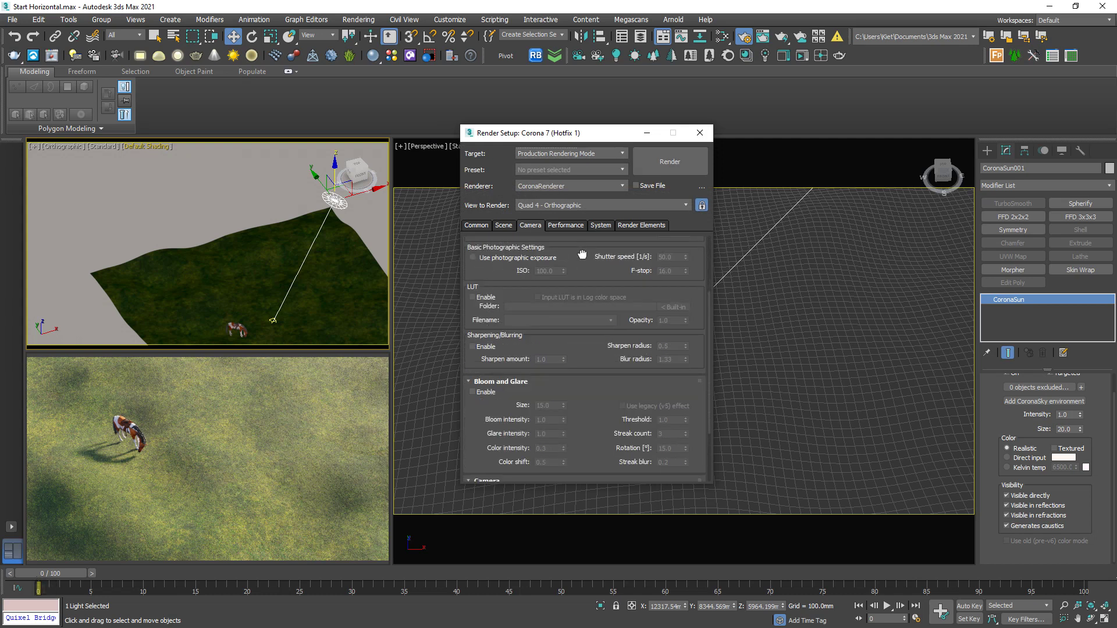
scroll(576, 285, "up", 3)
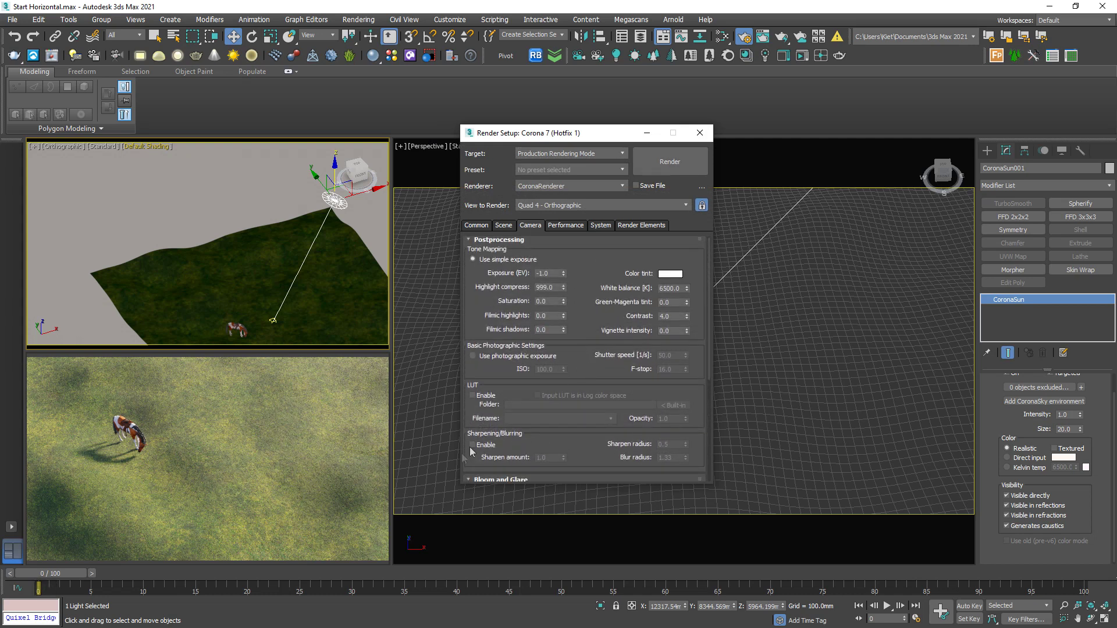
left_click(479, 398)
left_click(674, 405)
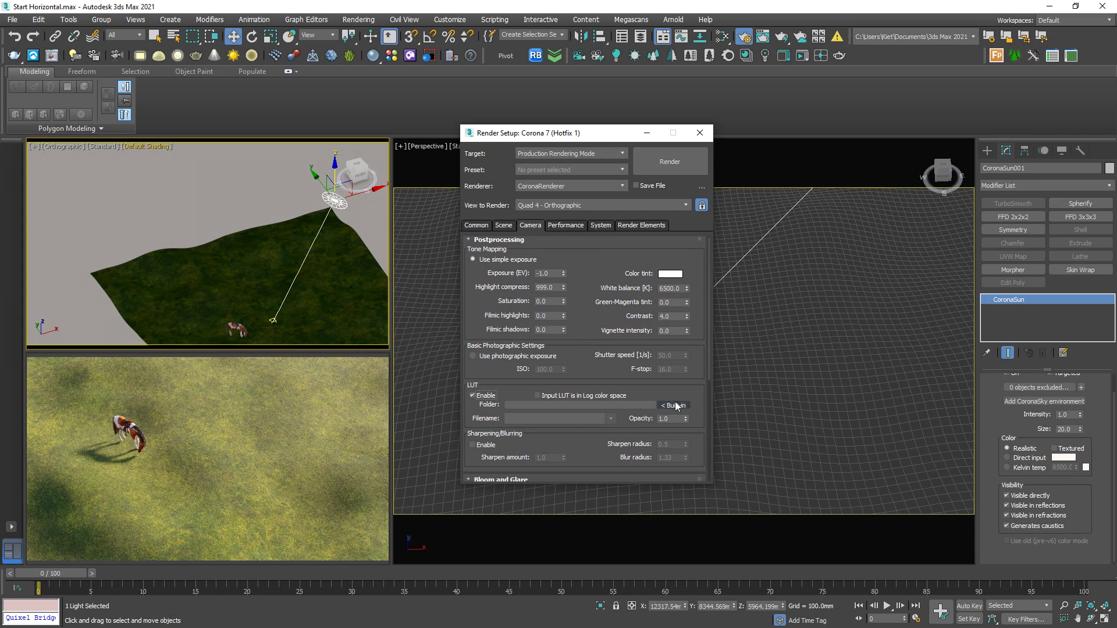
left_click(608, 419)
scroll(608, 349, "down", 2)
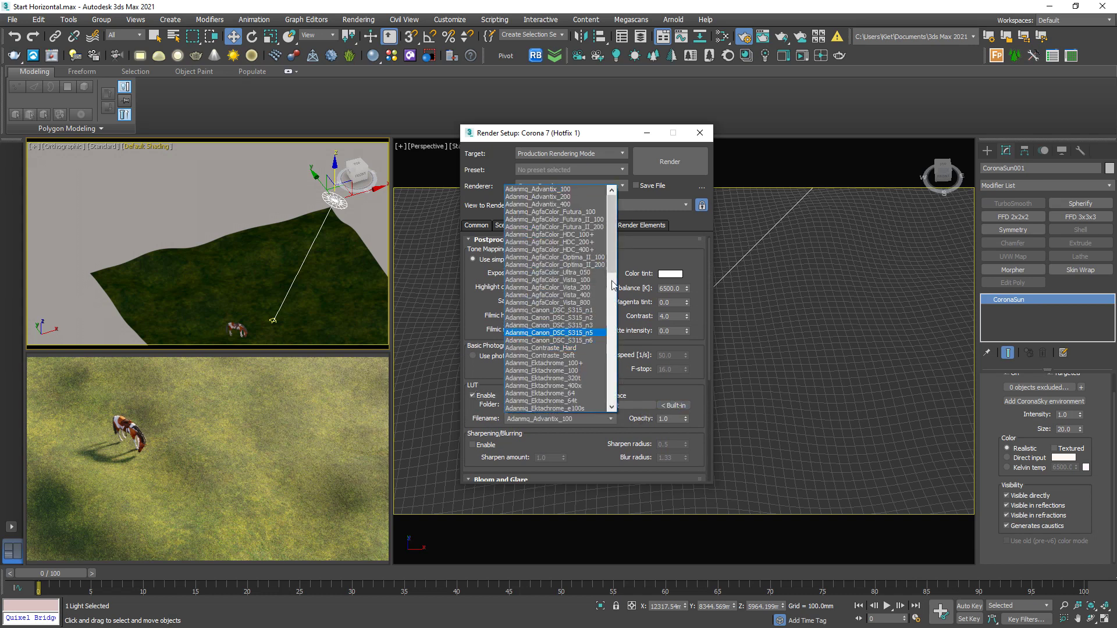
left_click_drag(616, 295, 614, 376)
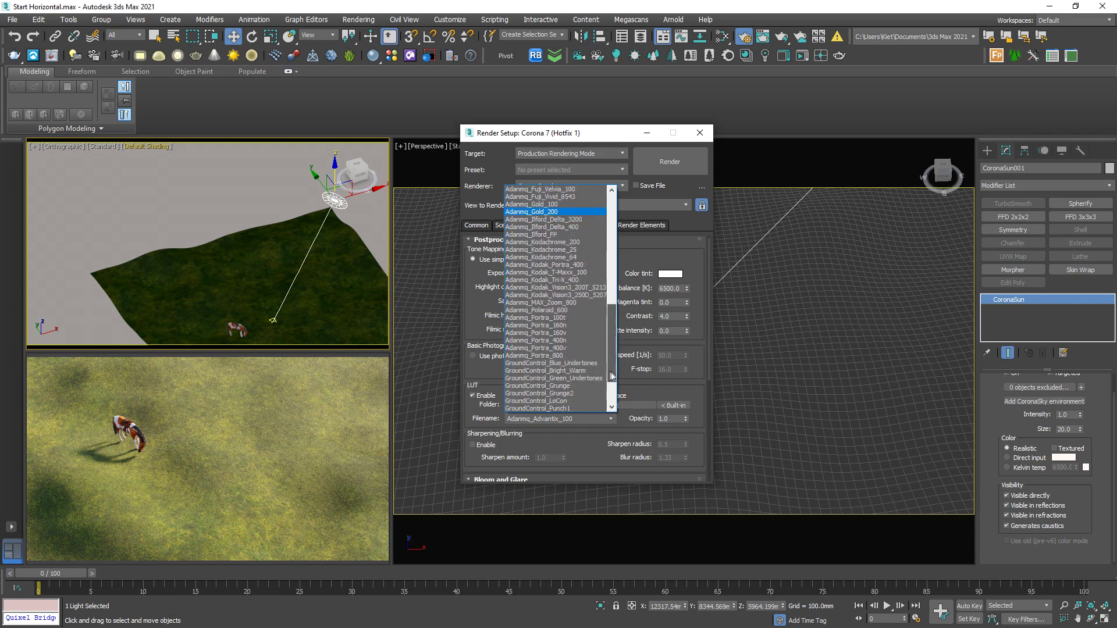
left_click(569, 317)
Set the tone mapping contrast to 10 and the vignette intensity to 1
left_click_drag(592, 316, 591, 292)
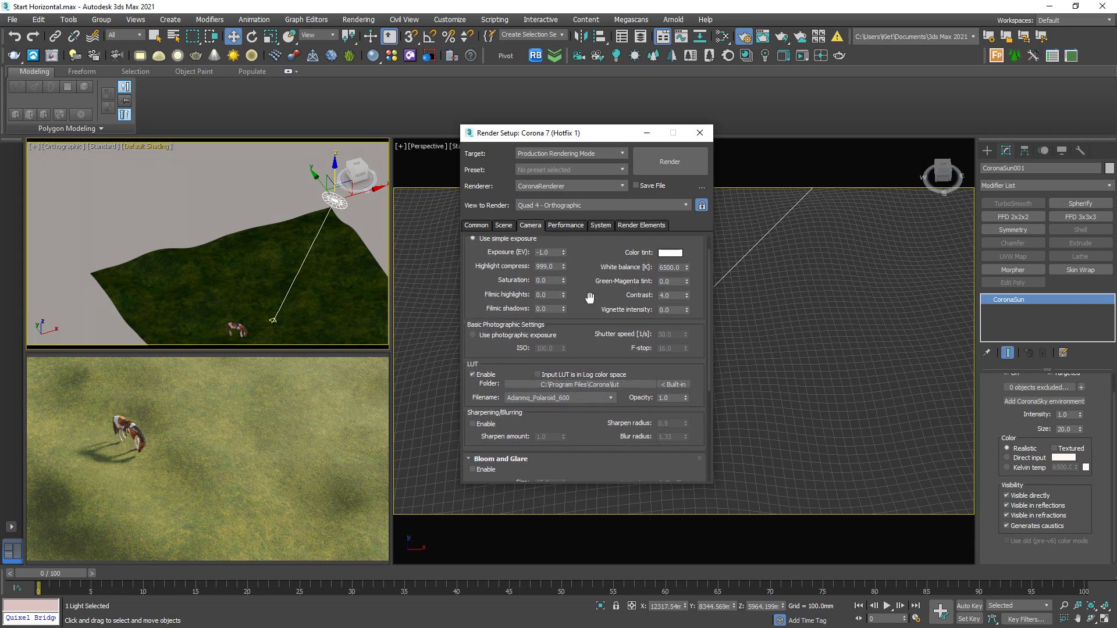
left_click(677, 295)
type("10")
key("Return")
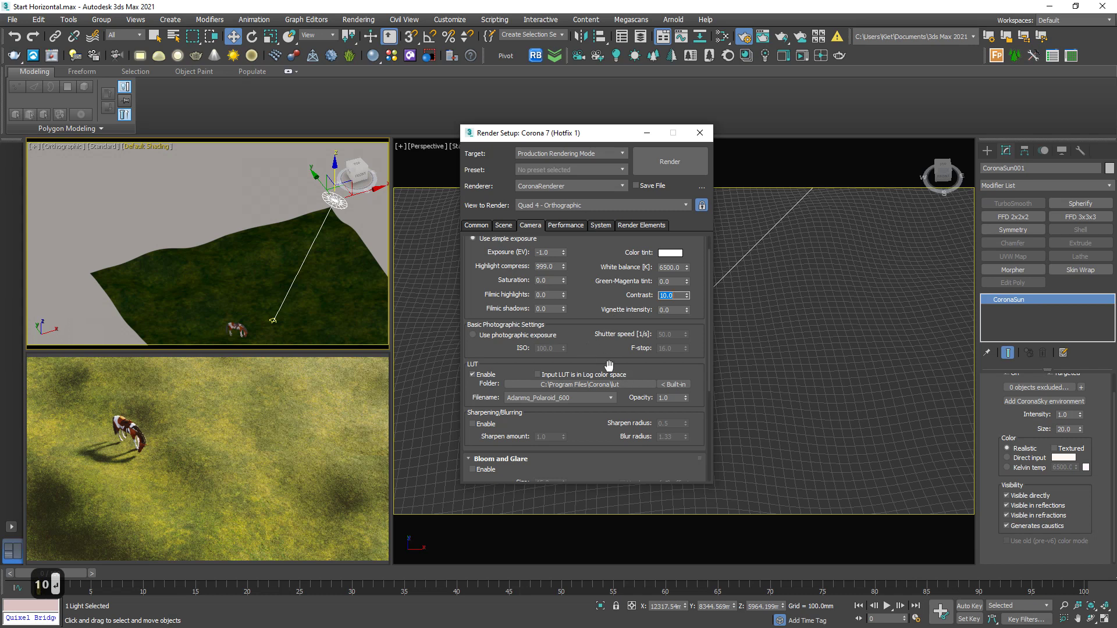
left_click(672, 310)
type("1")
key("Return")
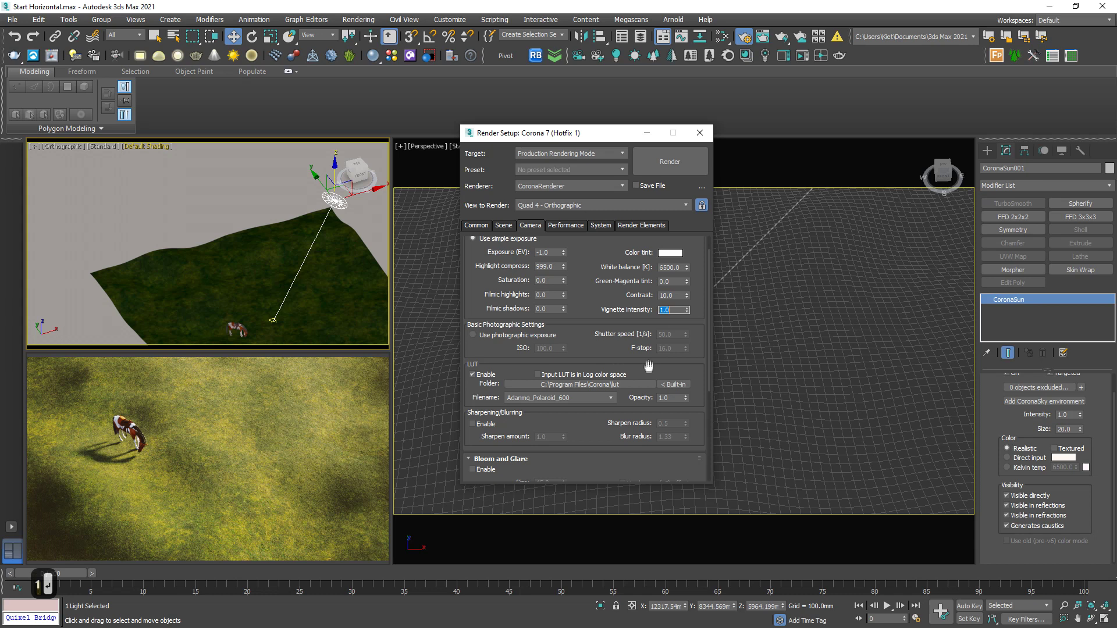
Try a tone mapping exposure of -0.5 EV and set it back to -1
left_click(536, 252)
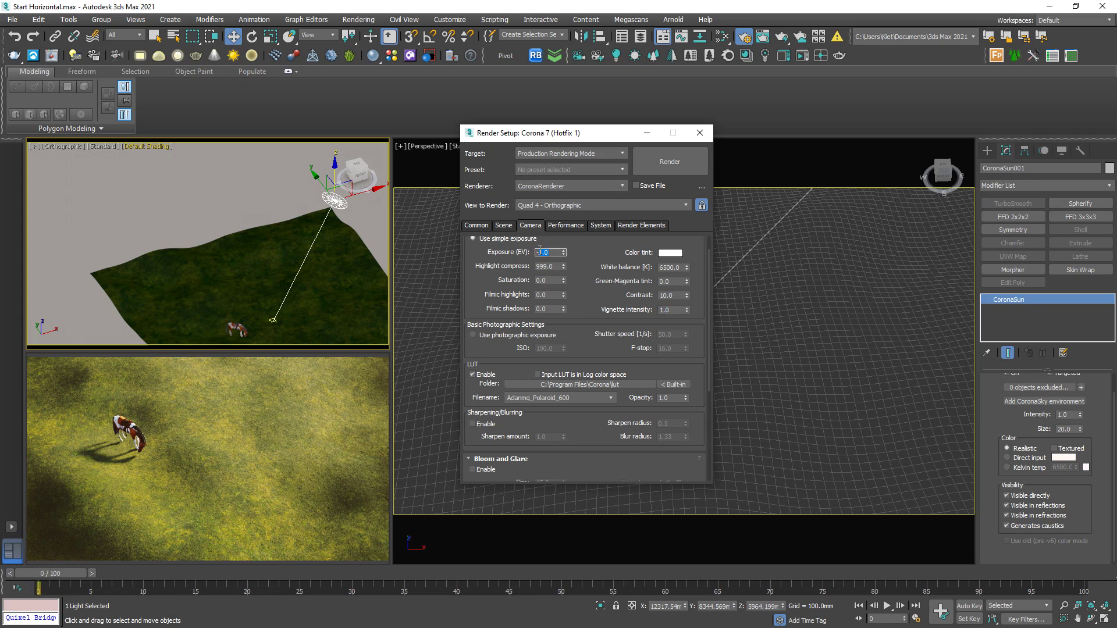
type("-.0")
key("BackSpace")
type("5")
key("Return")
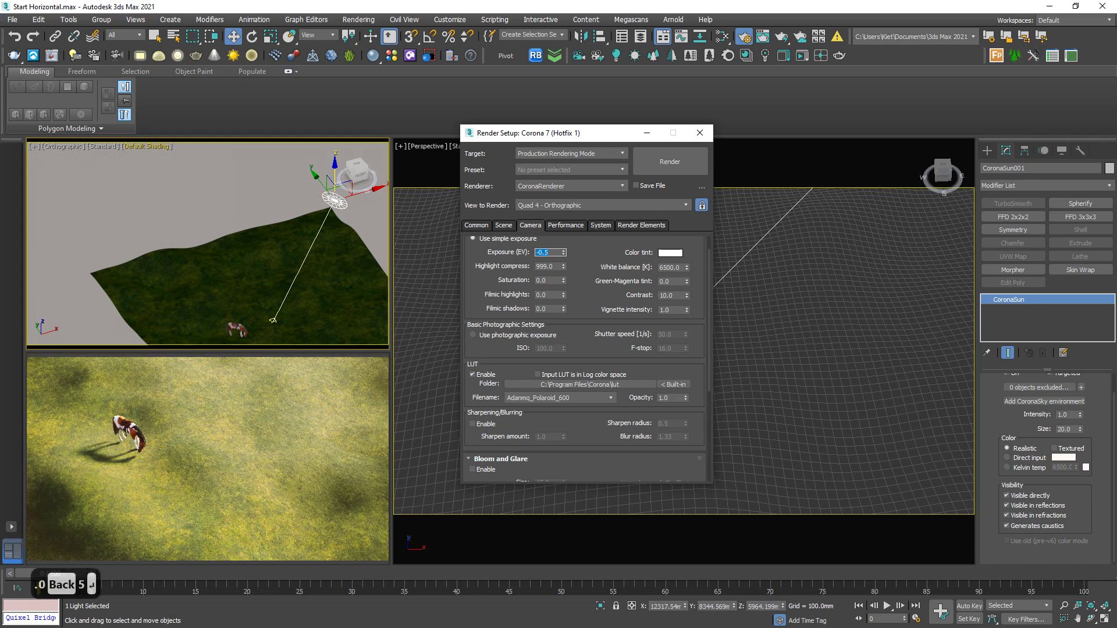
type("-1")
key("Return")
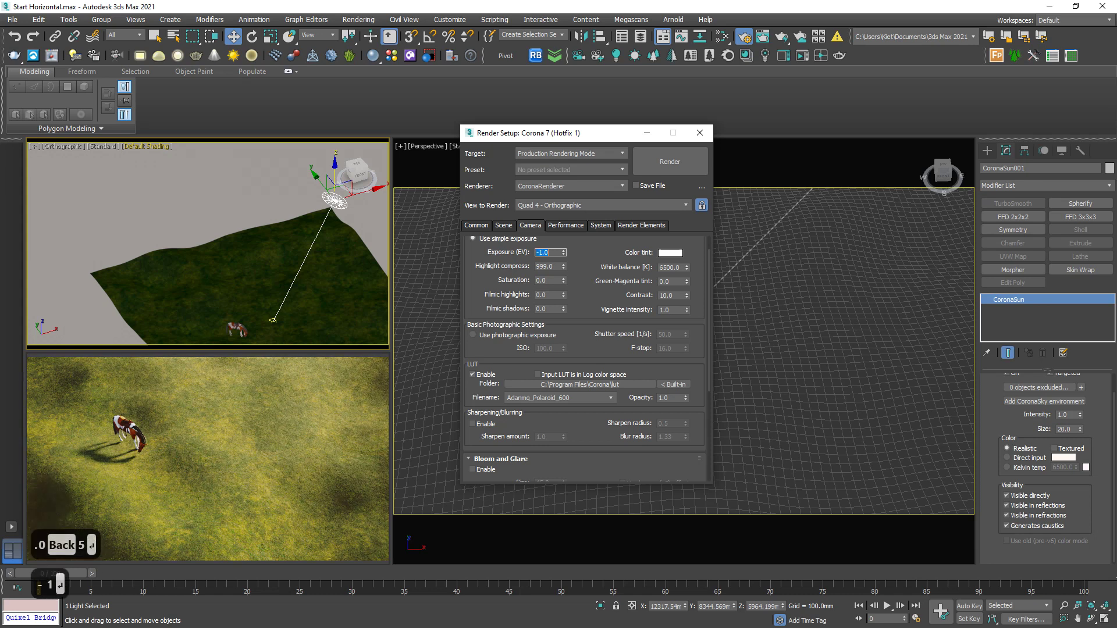
Enable sharpening/blurring, try a sharpen amount of 10, and settle on a sharpen amount of 5
scroll(538, 347, "down", 3)
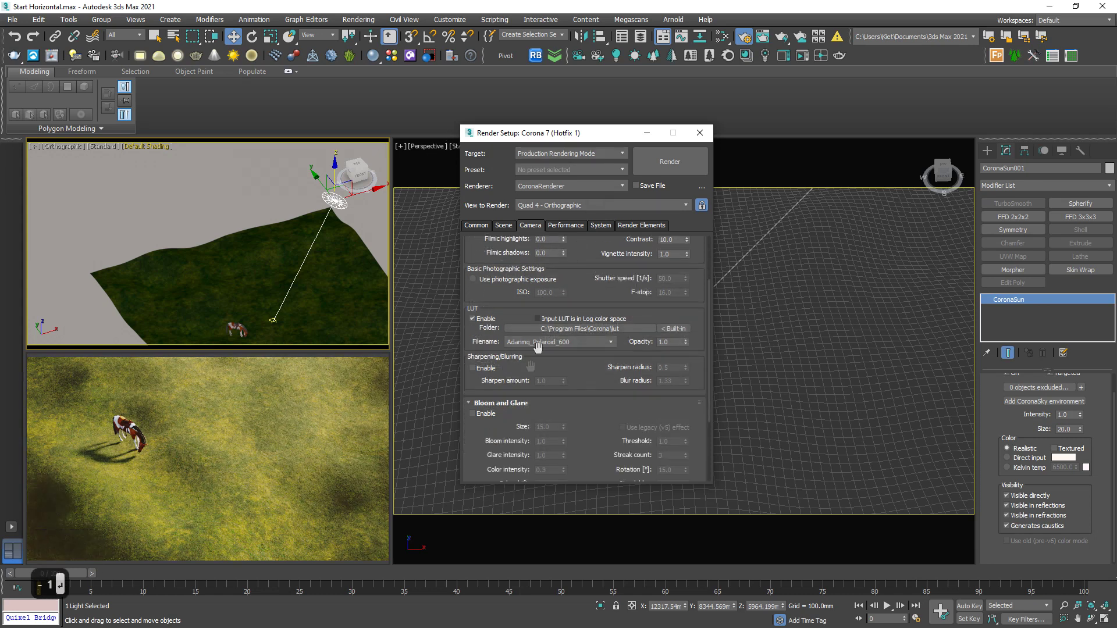
left_click(489, 370)
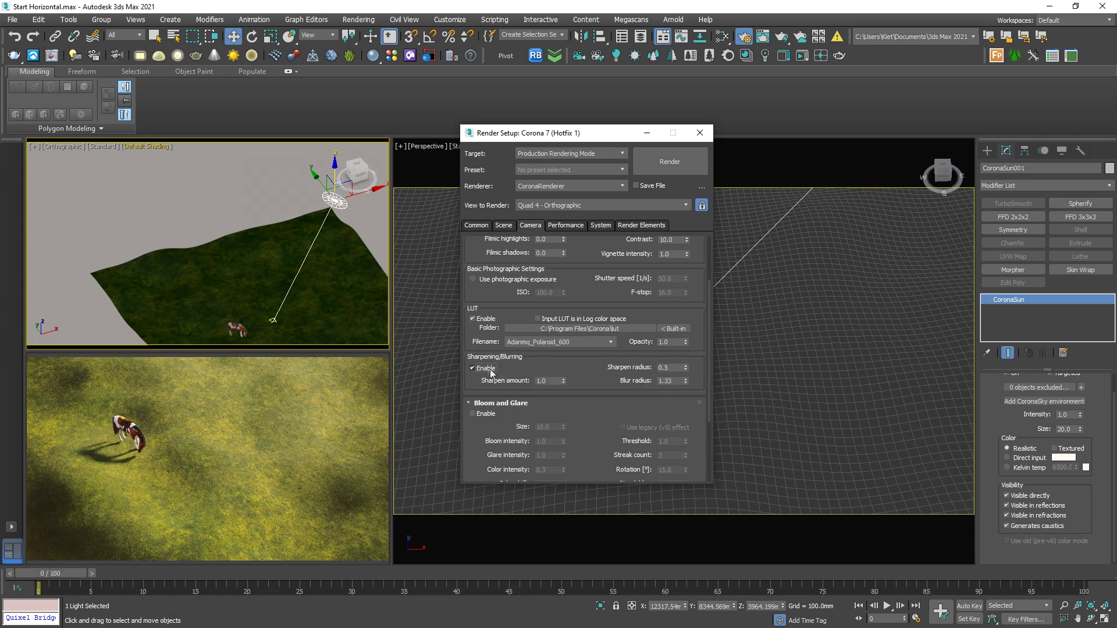
double_click(551, 383)
type("5")
key("Return")
type("10")
key("Return")
type("55")
key("Return")
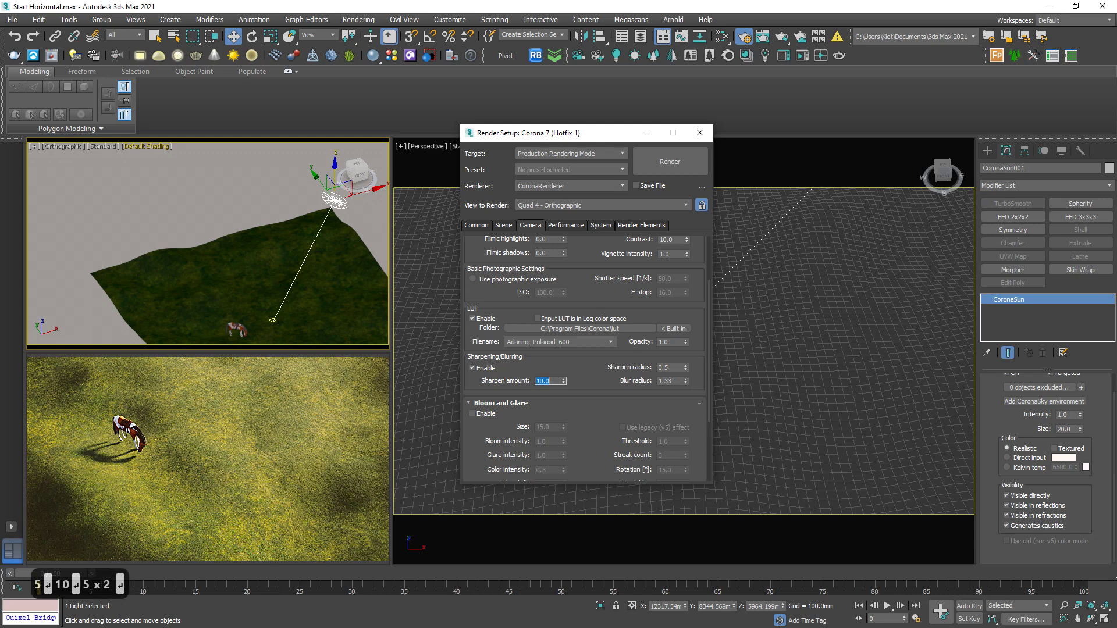
type("5")
key("Return")
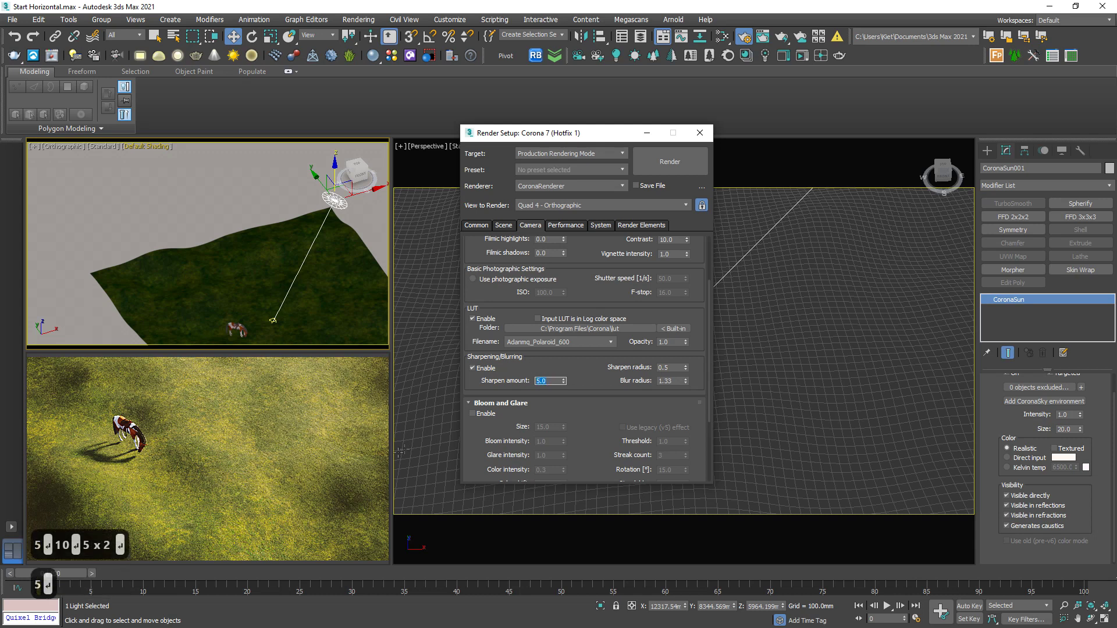
Try an intensity of 1.5 for the Corona sun and settle on 1.2
scroll(600, 393, "up", 3)
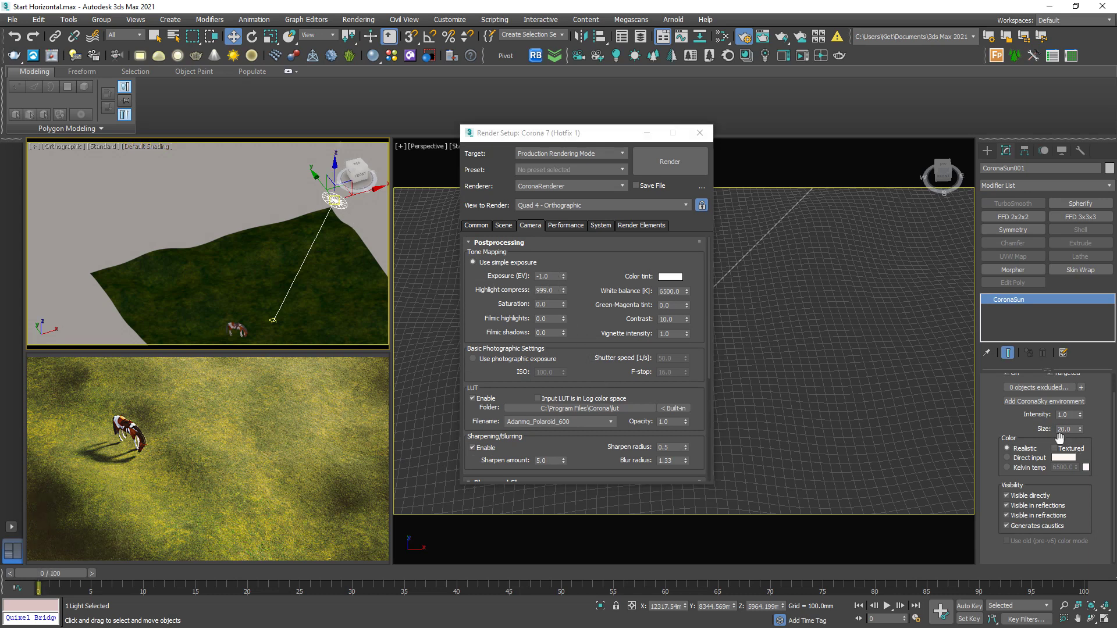
double_click(1071, 415)
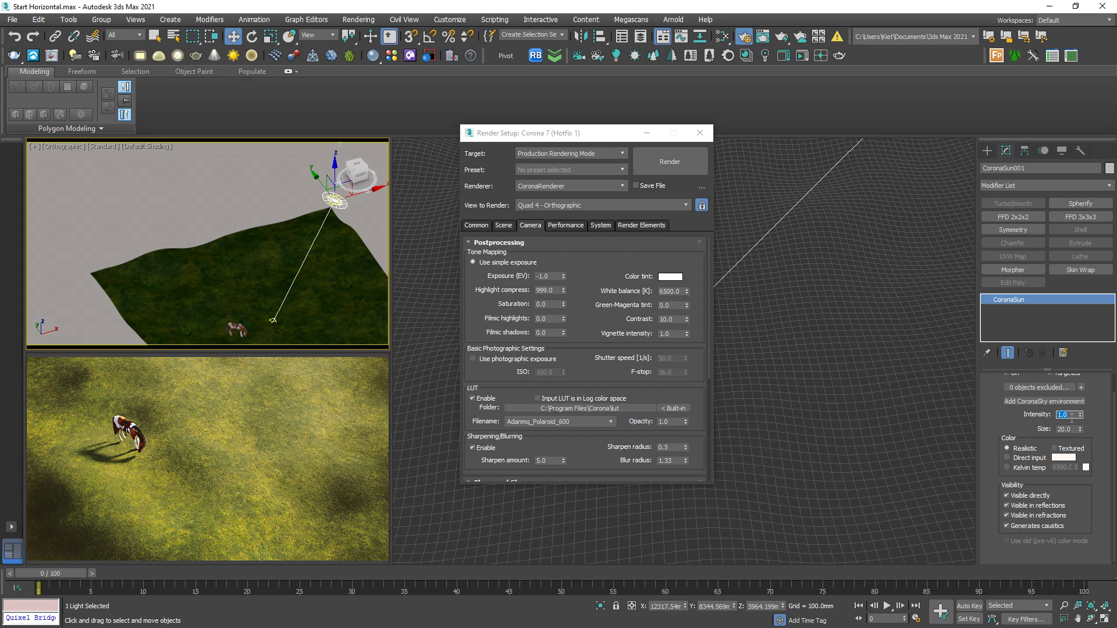
type("1.5")
key("Return")
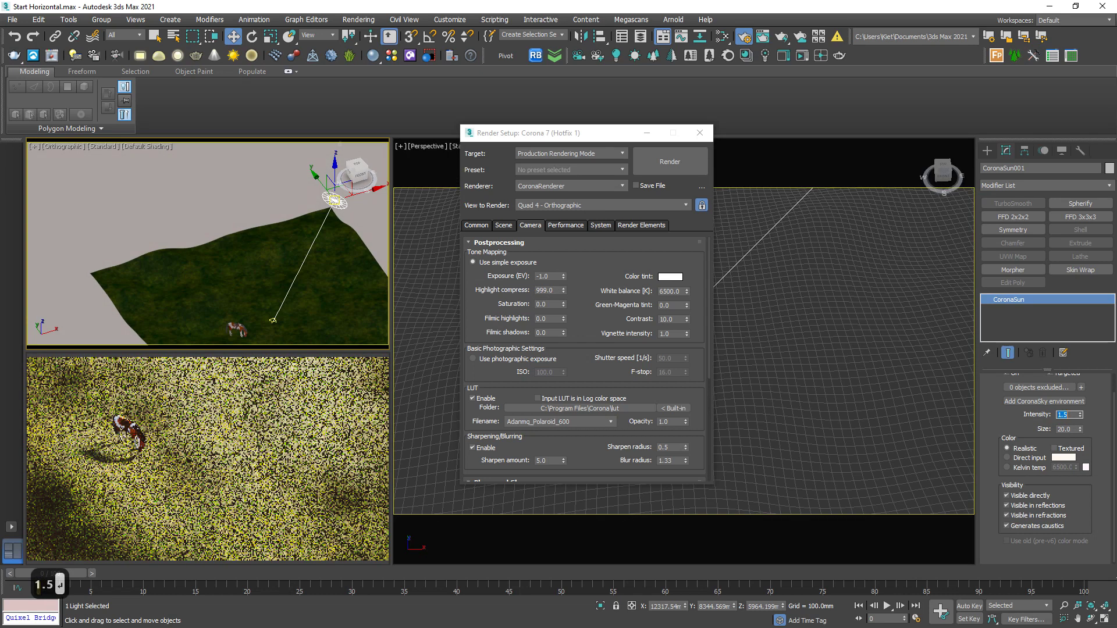
type("1.0")
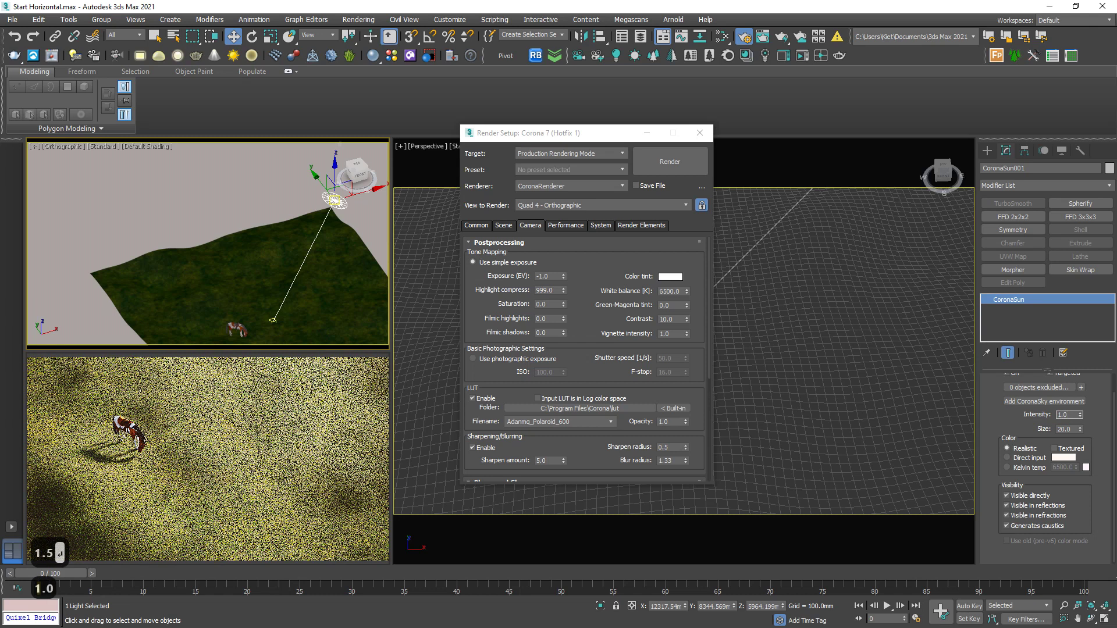
type("1.2")
key("Return")
type("1.2")
key("Return")
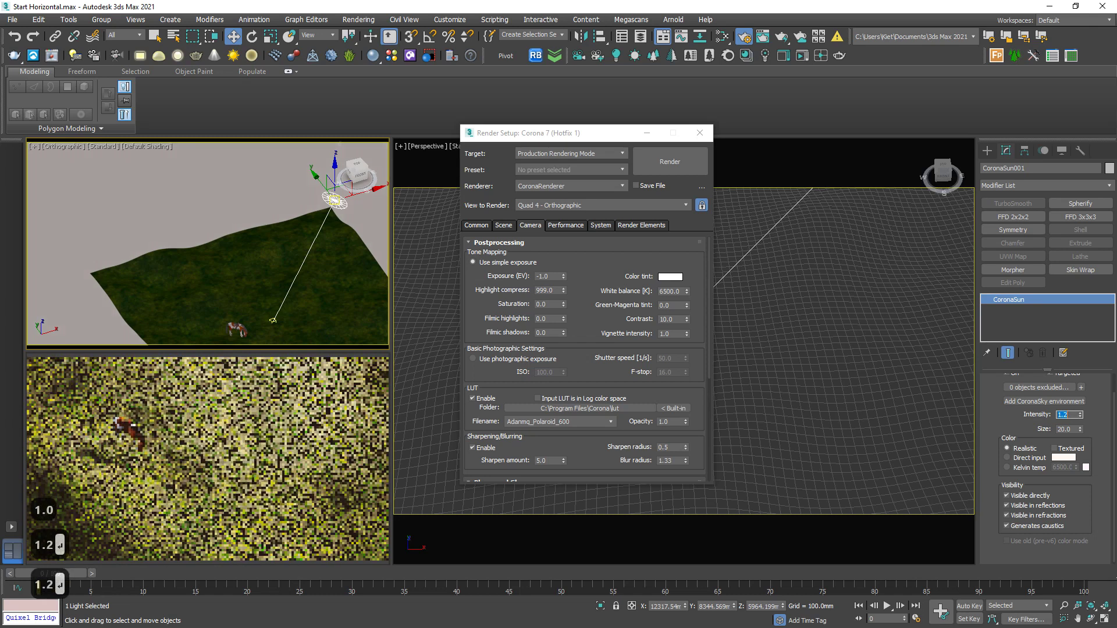